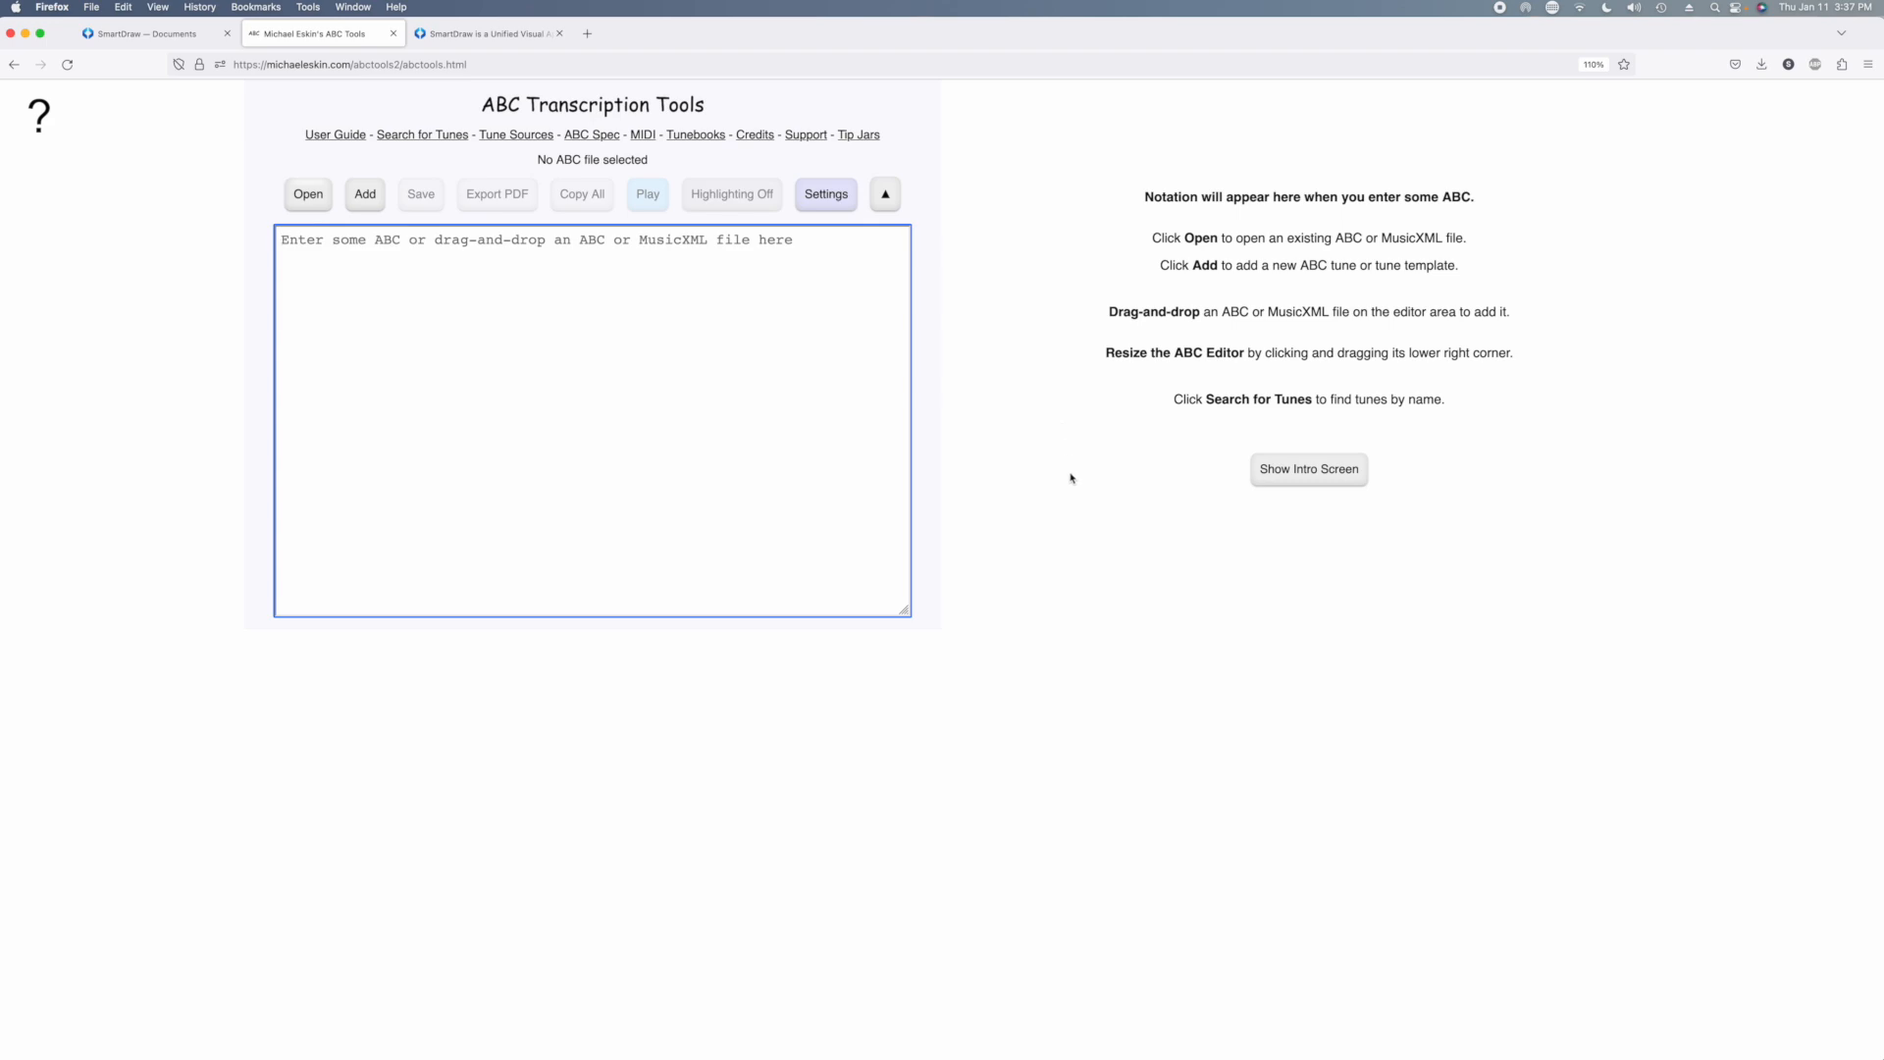
Open the Smartdraw_Demo_Set_11Jan2024.abc tune file and look over its rendered notation
{"action": "left_click", "coordinate": [310, 190]}
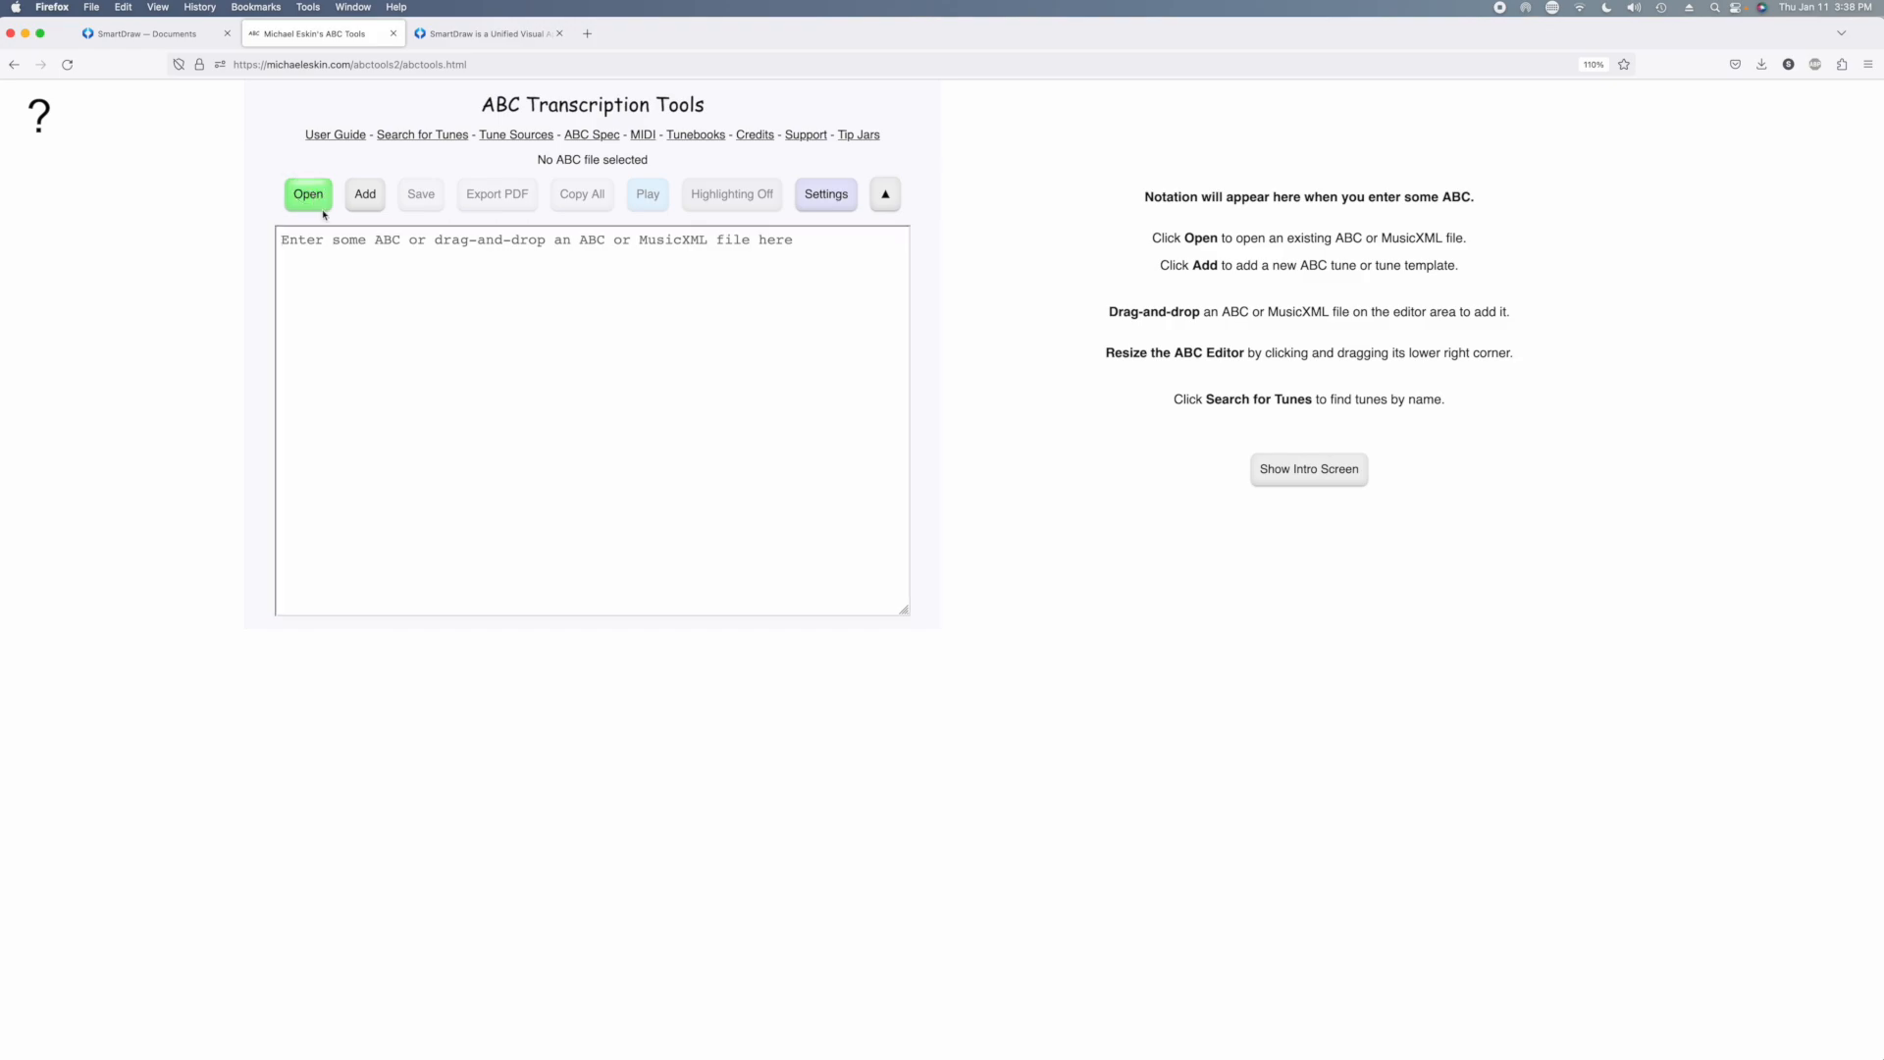
{"action": "double_click", "coordinate": [787, 201]}
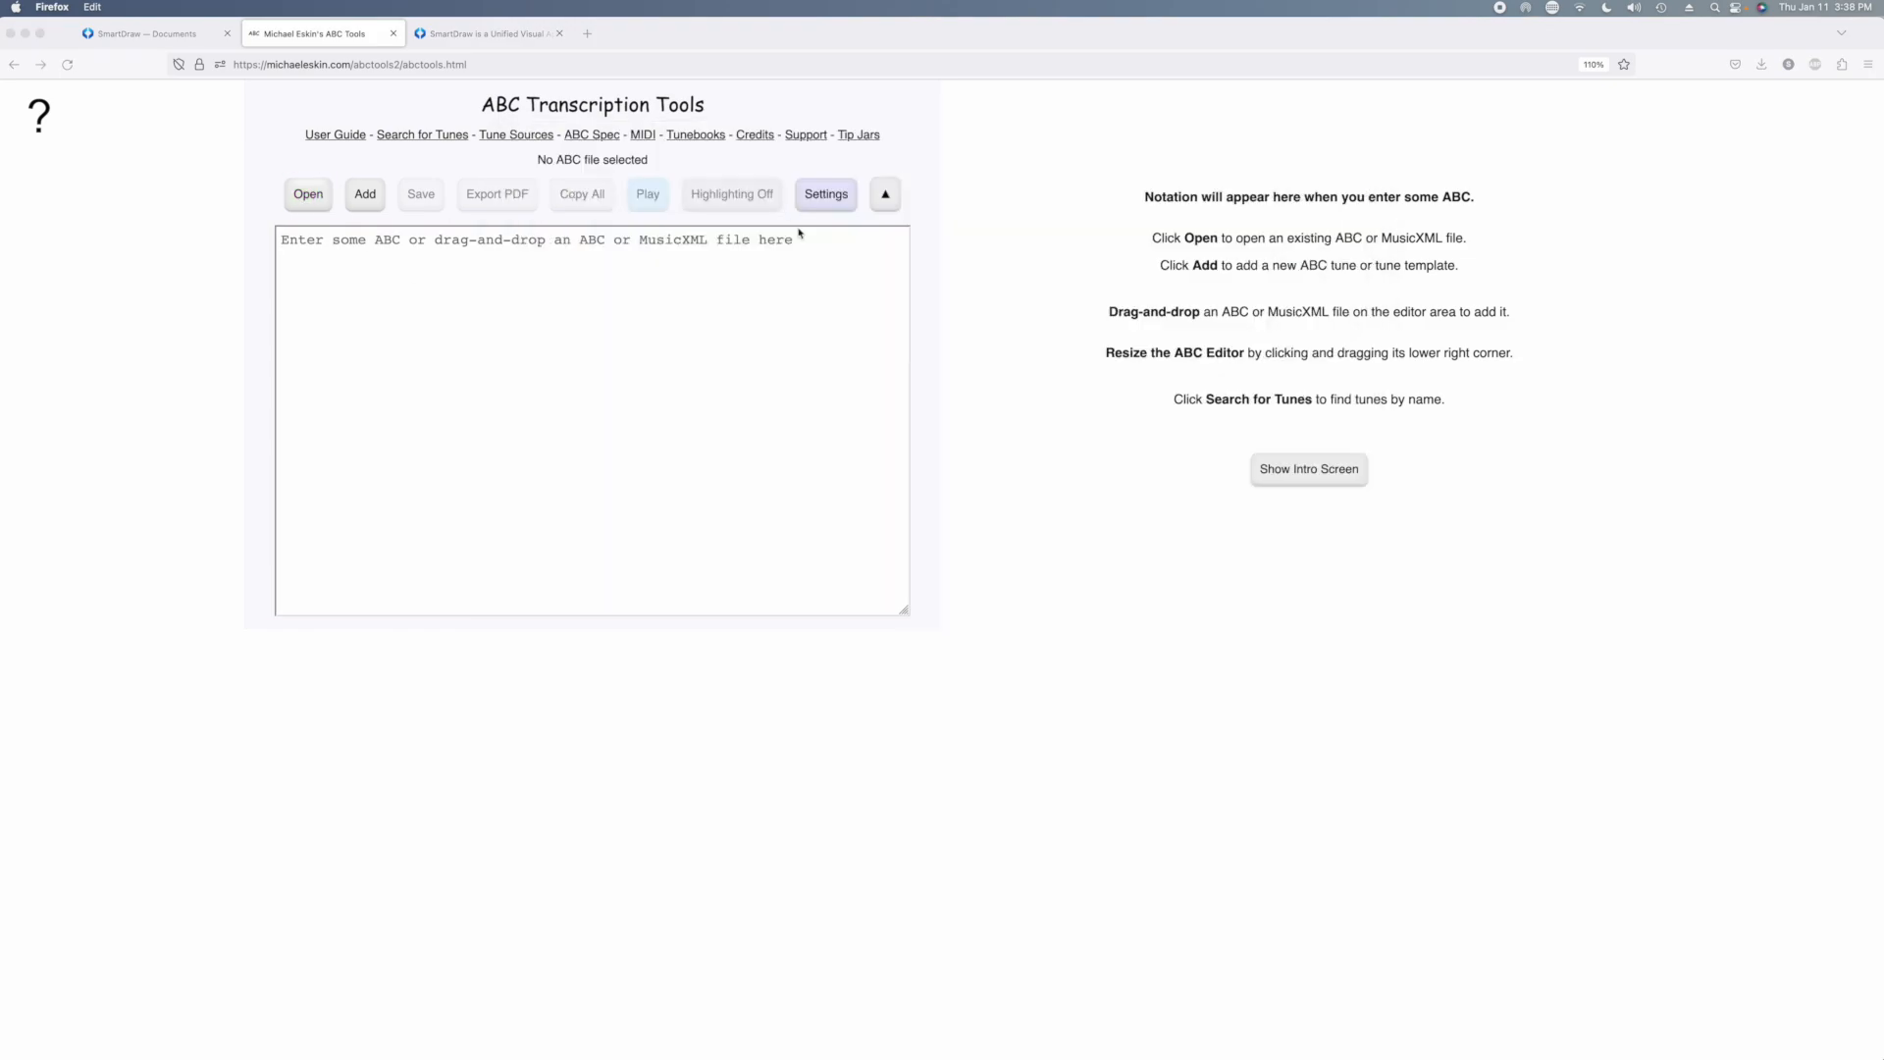
{"action": "scroll", "coordinate": [1235, 560], "scroll_direction": "down", "scroll_amount": 20}
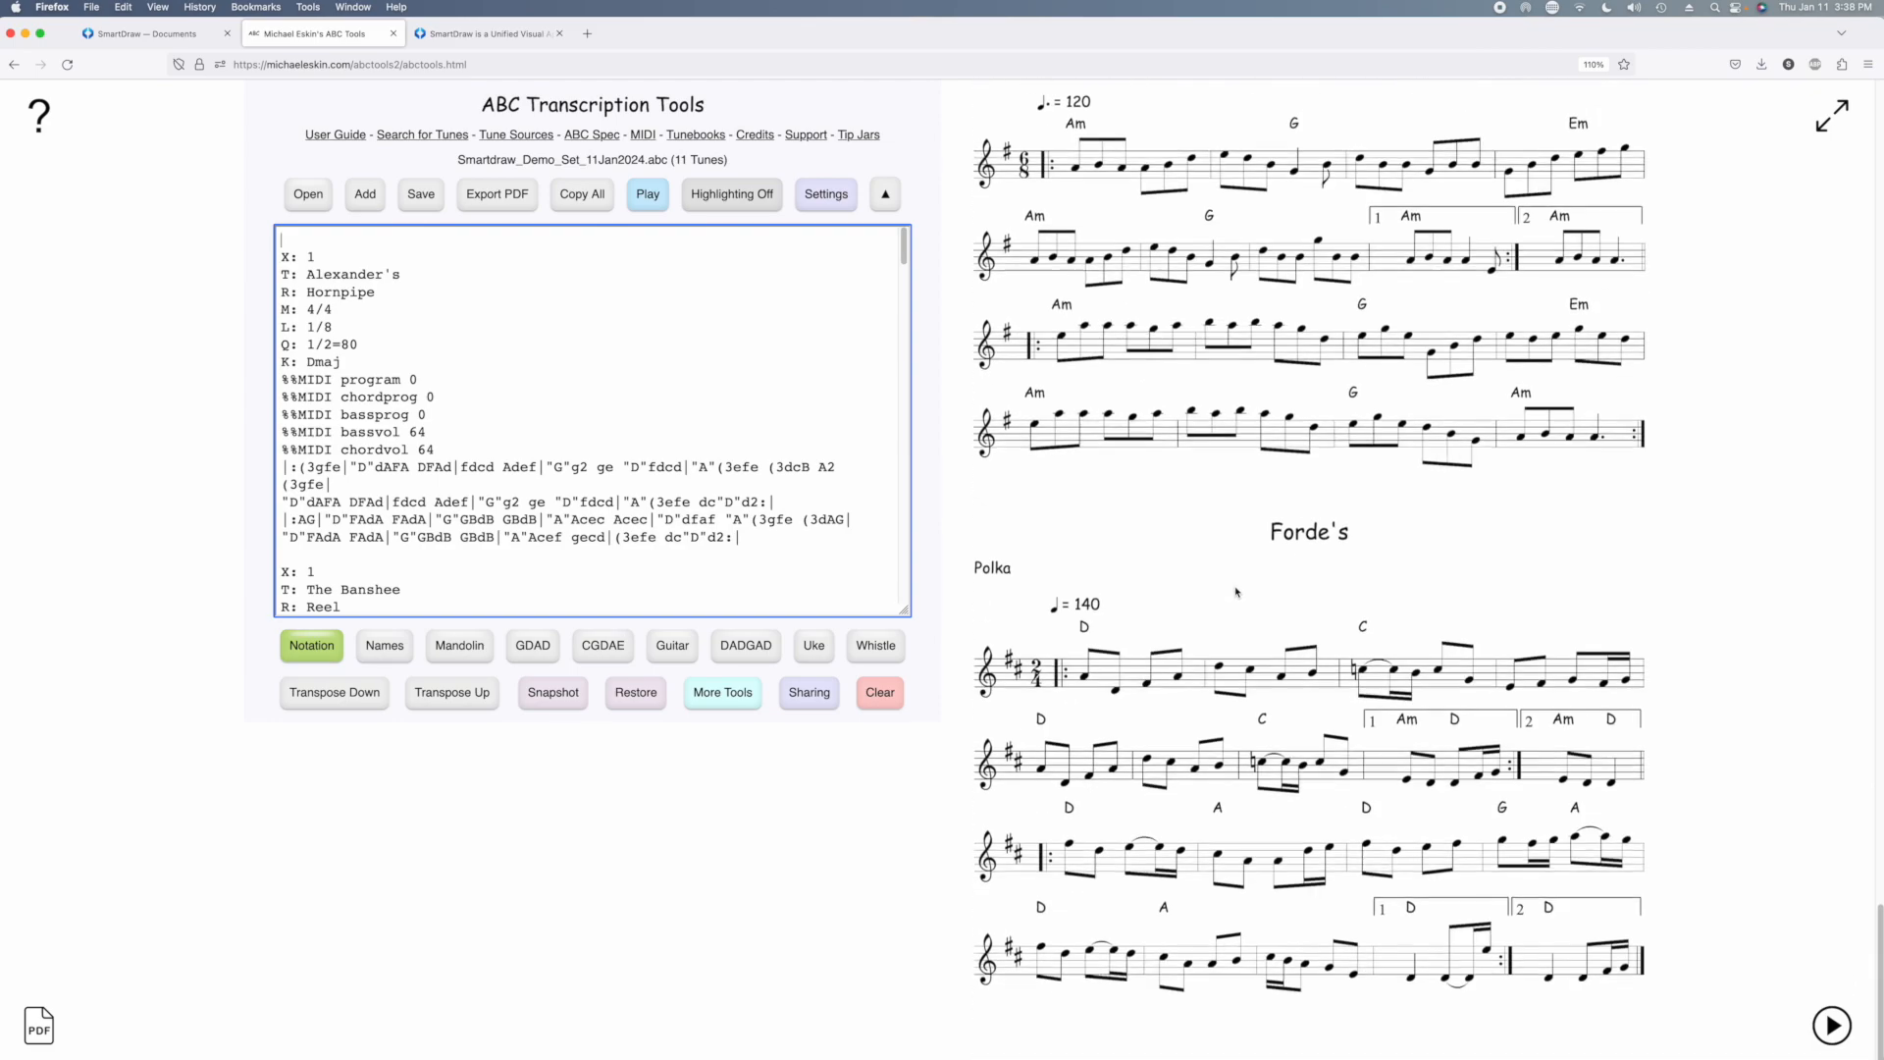
{"action": "scroll", "coordinate": [1237, 588], "scroll_direction": "up", "scroll_amount": 20}
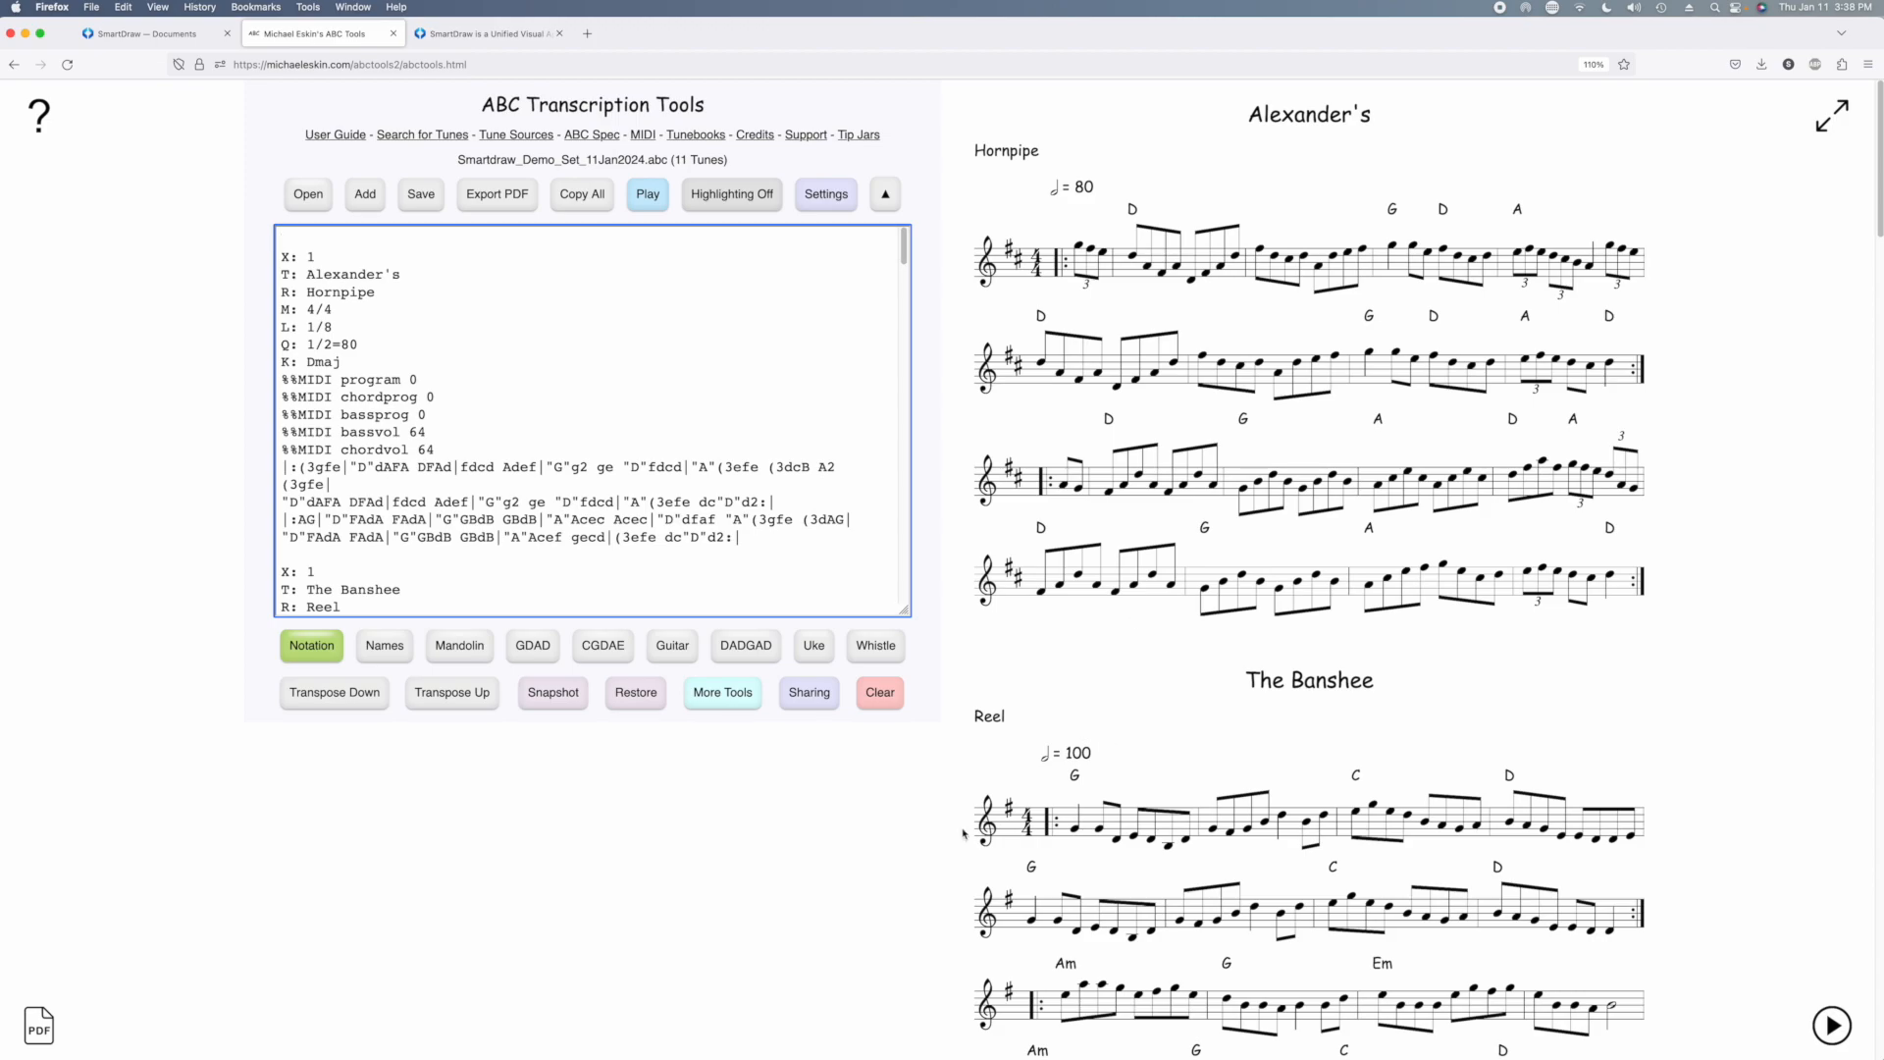
Open the SmartDraw Set List Builder for the loaded tunes
{"action": "left_click", "coordinate": [734, 697]}
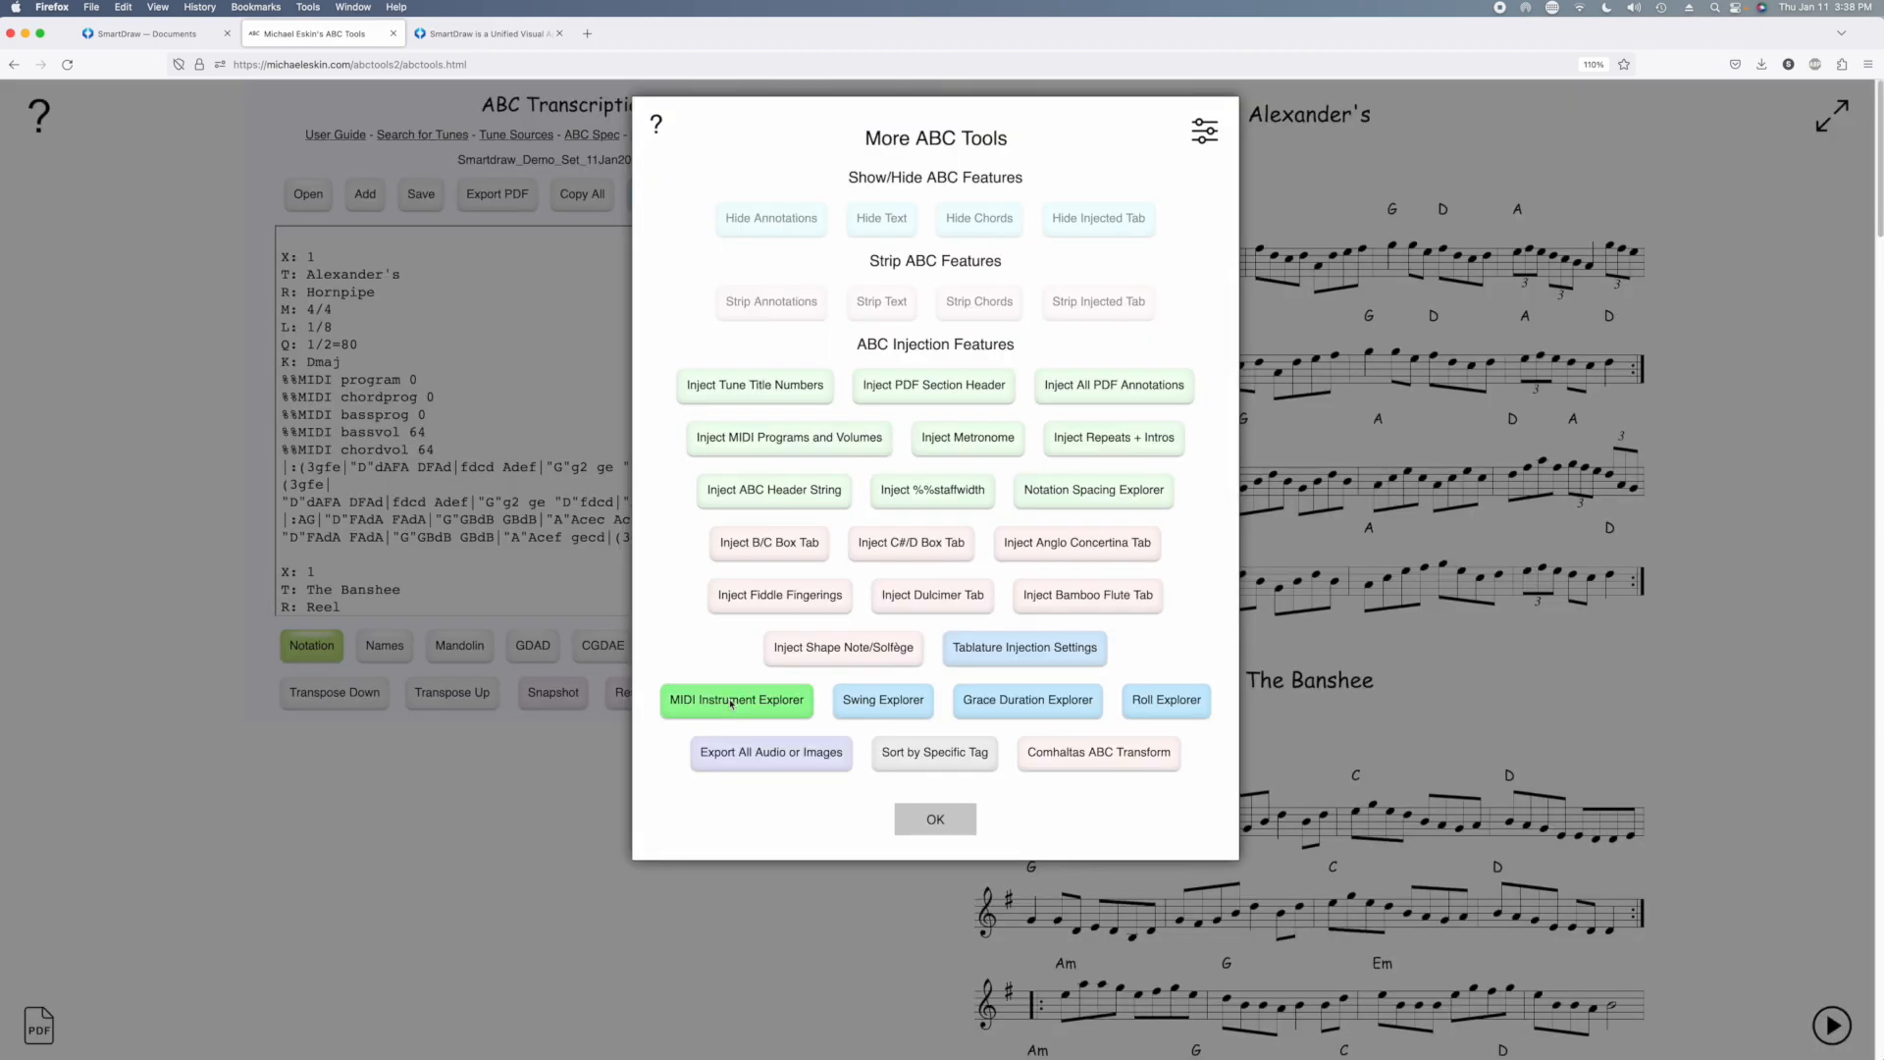
{"action": "left_click", "coordinate": [757, 755]}
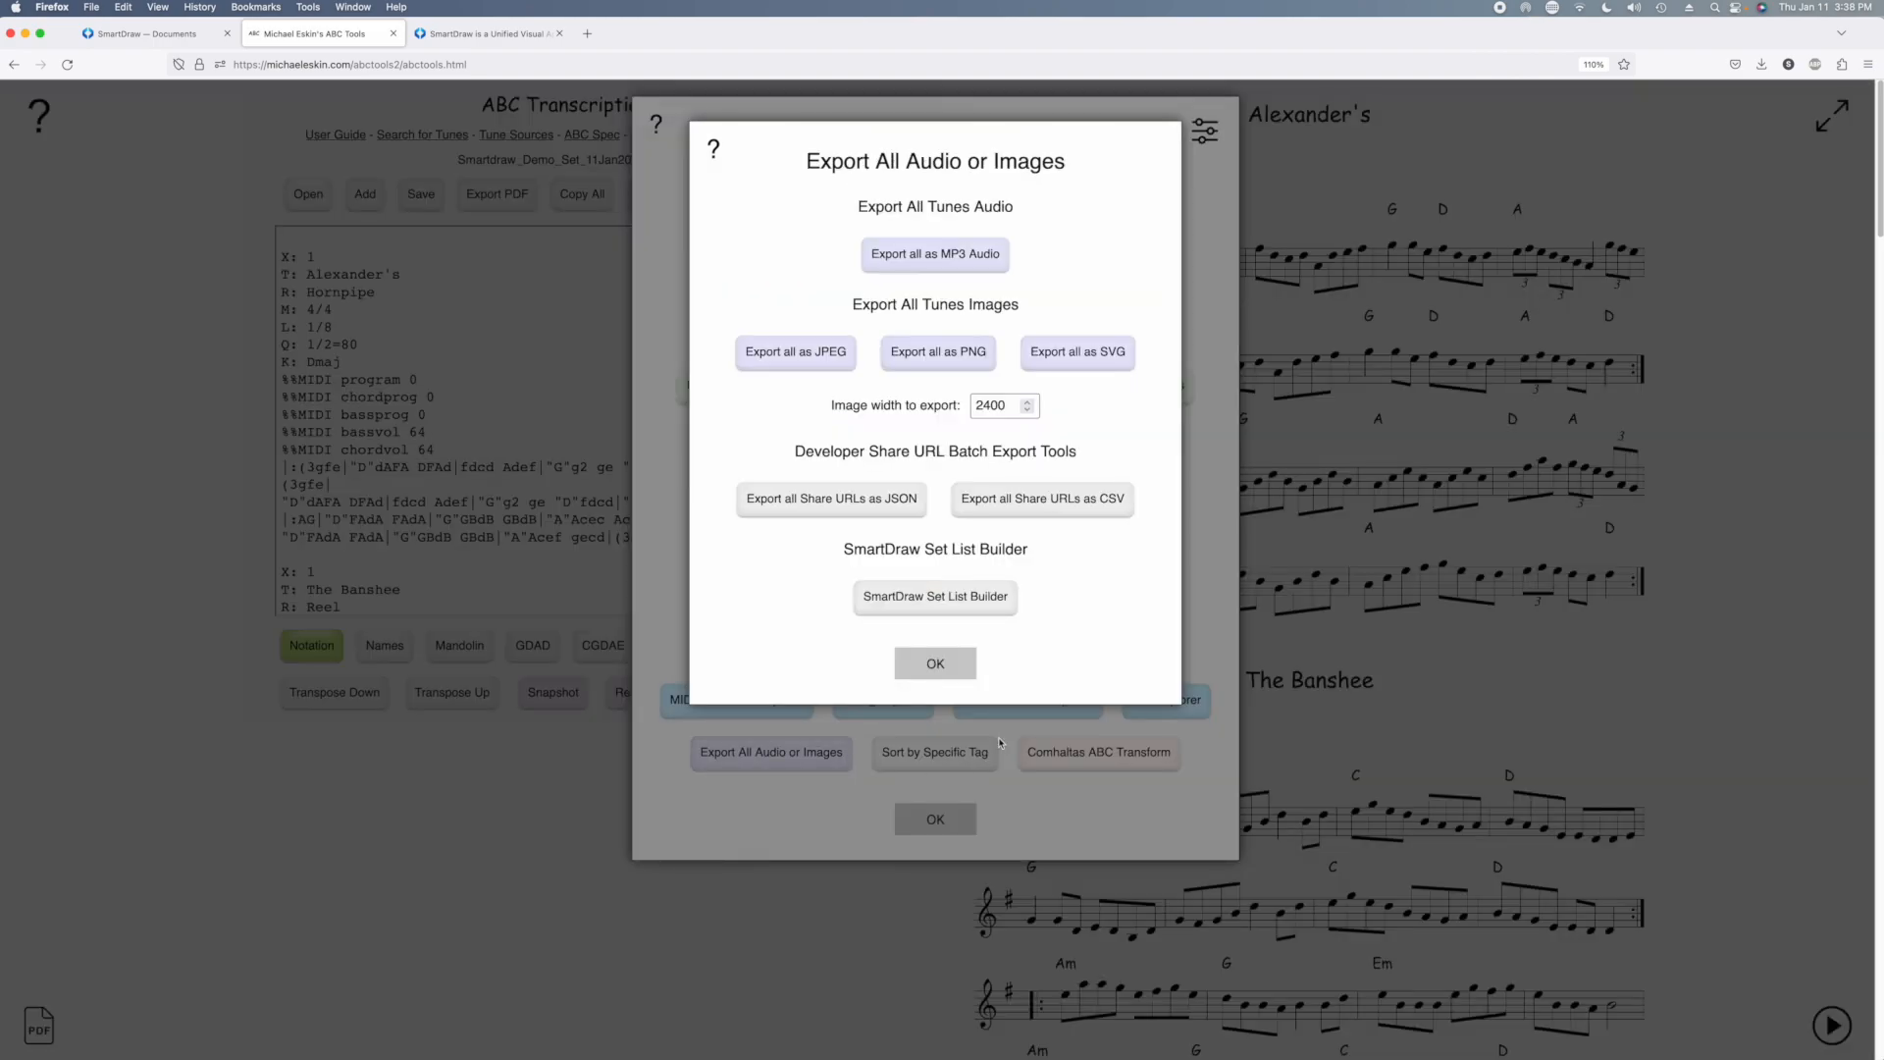
{"action": "left_click", "coordinate": [957, 595]}
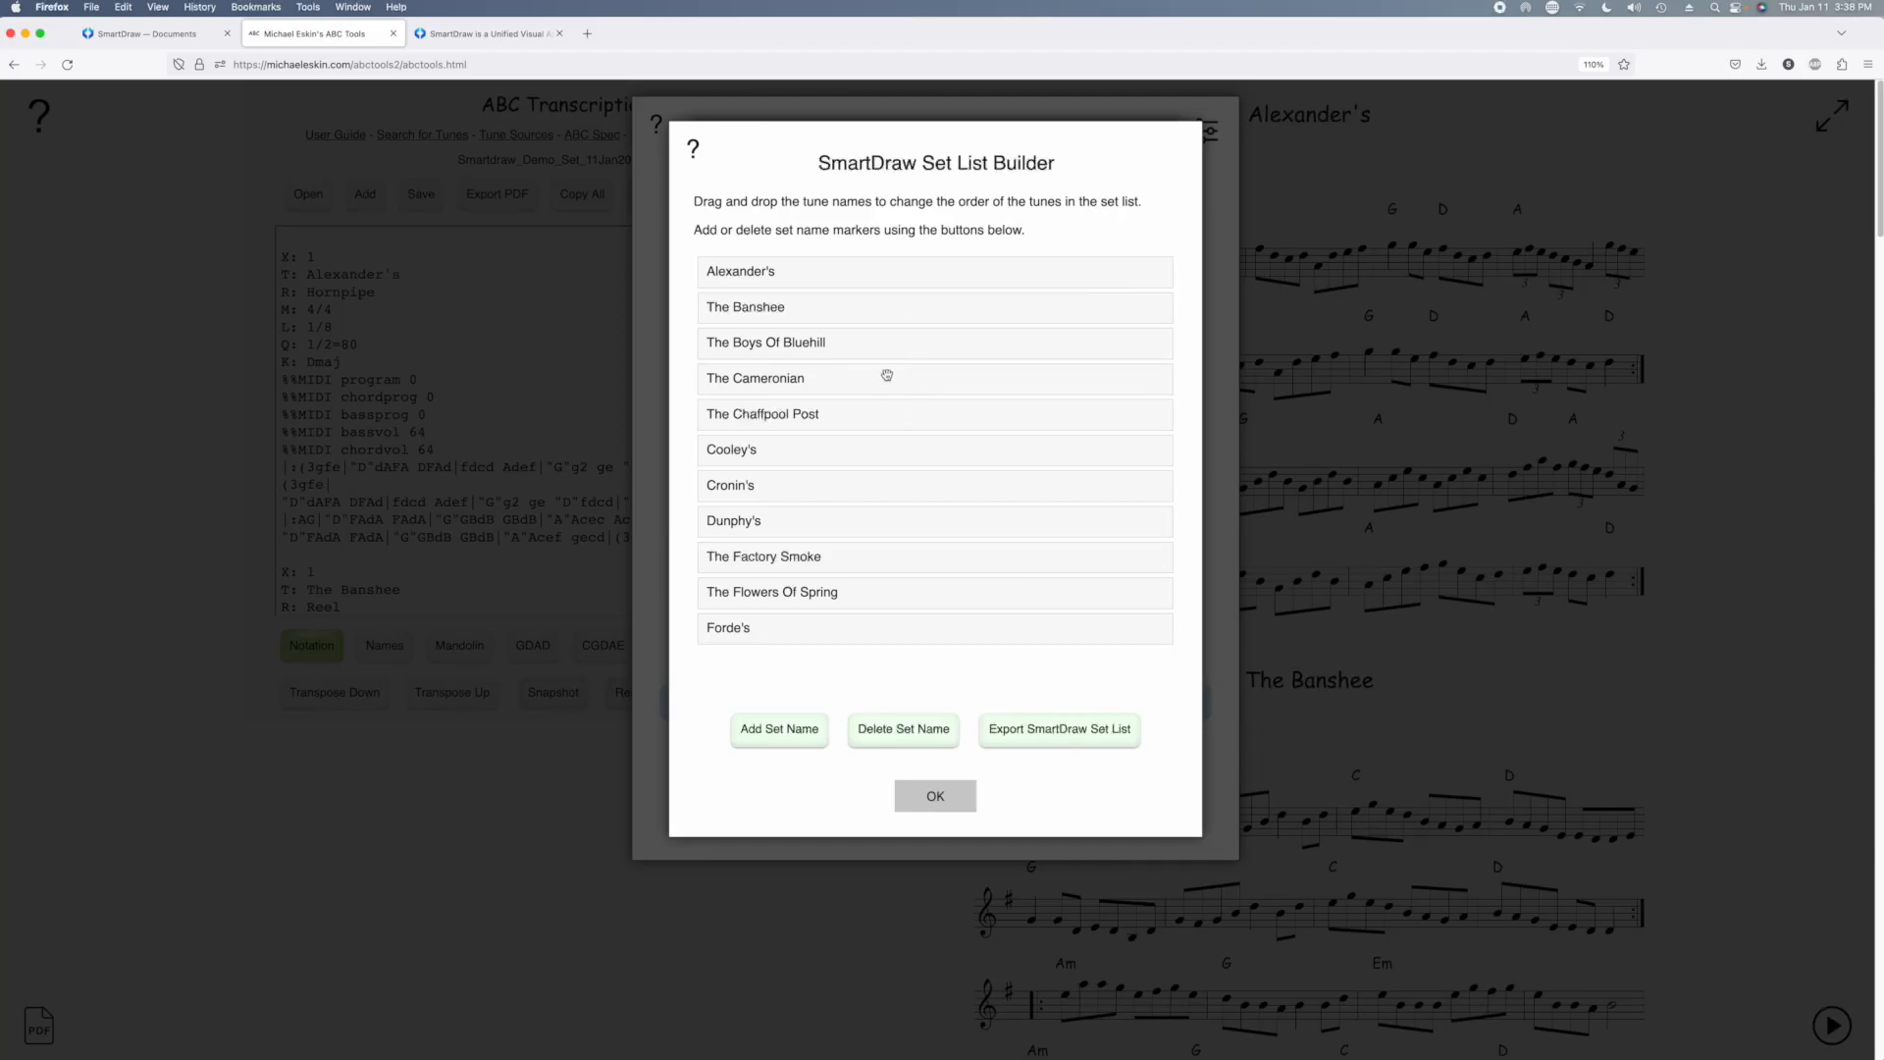
Add the set name markers Set #1 above Alexander's and Set #2 above The Cameronian
{"action": "left_click", "coordinate": [775, 728]}
{"action": "left_click", "coordinate": [819, 320]}
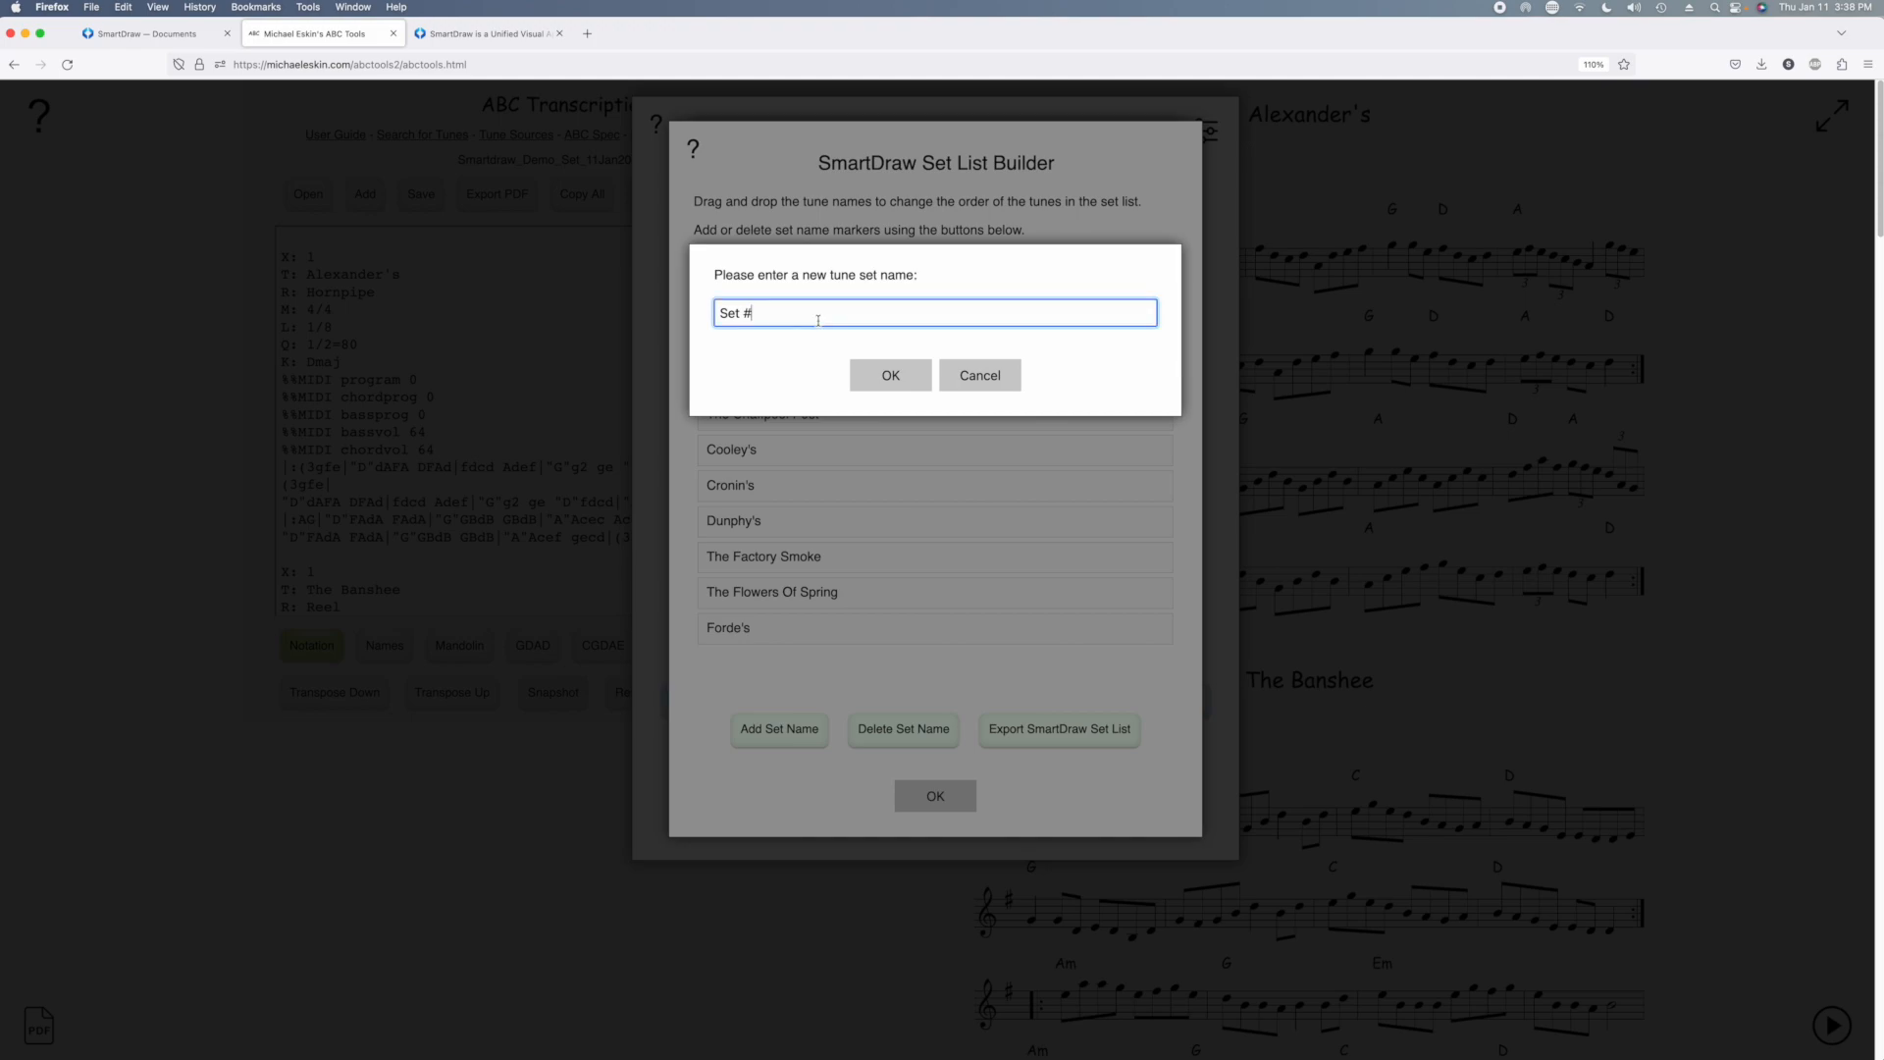
{"action": "left_click", "coordinate": [890, 374]}
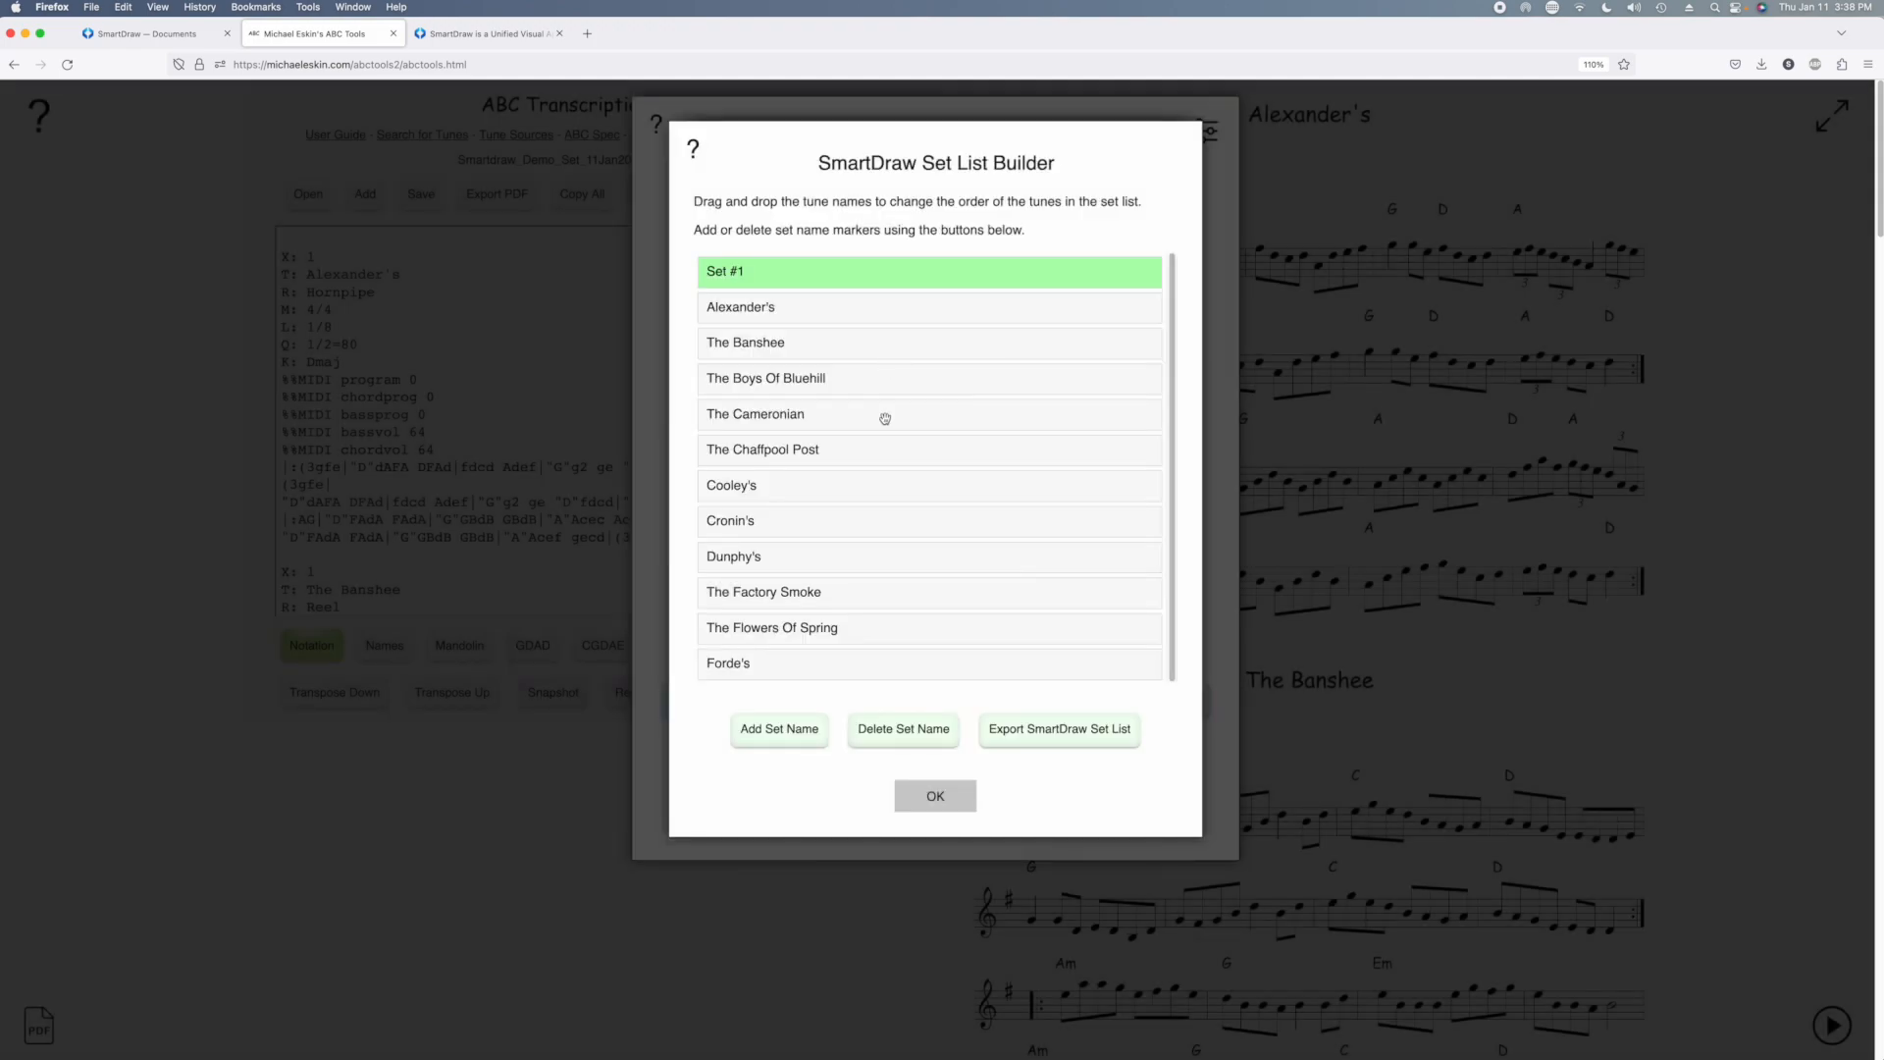
{"action": "left_click", "coordinate": [795, 417]}
{"action": "left_click", "coordinate": [786, 730]}
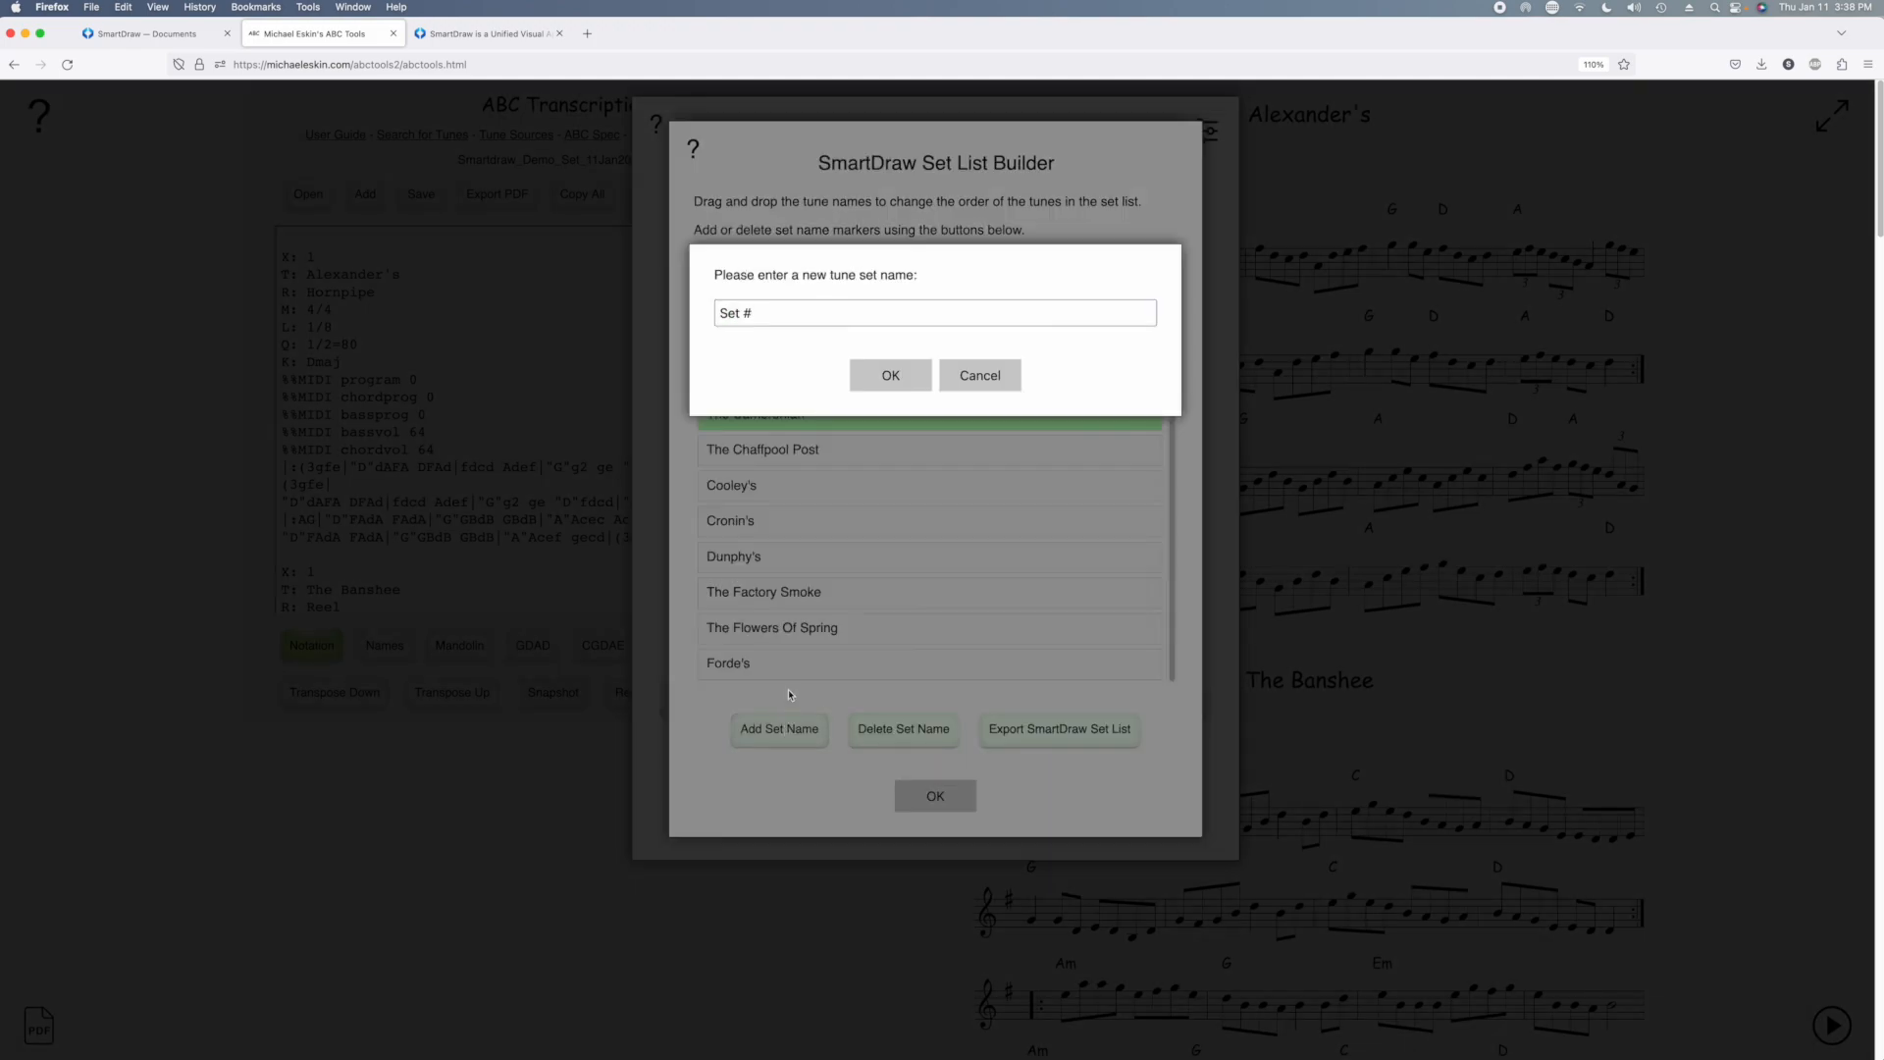
{"action": "left_click", "coordinate": [761, 315]}
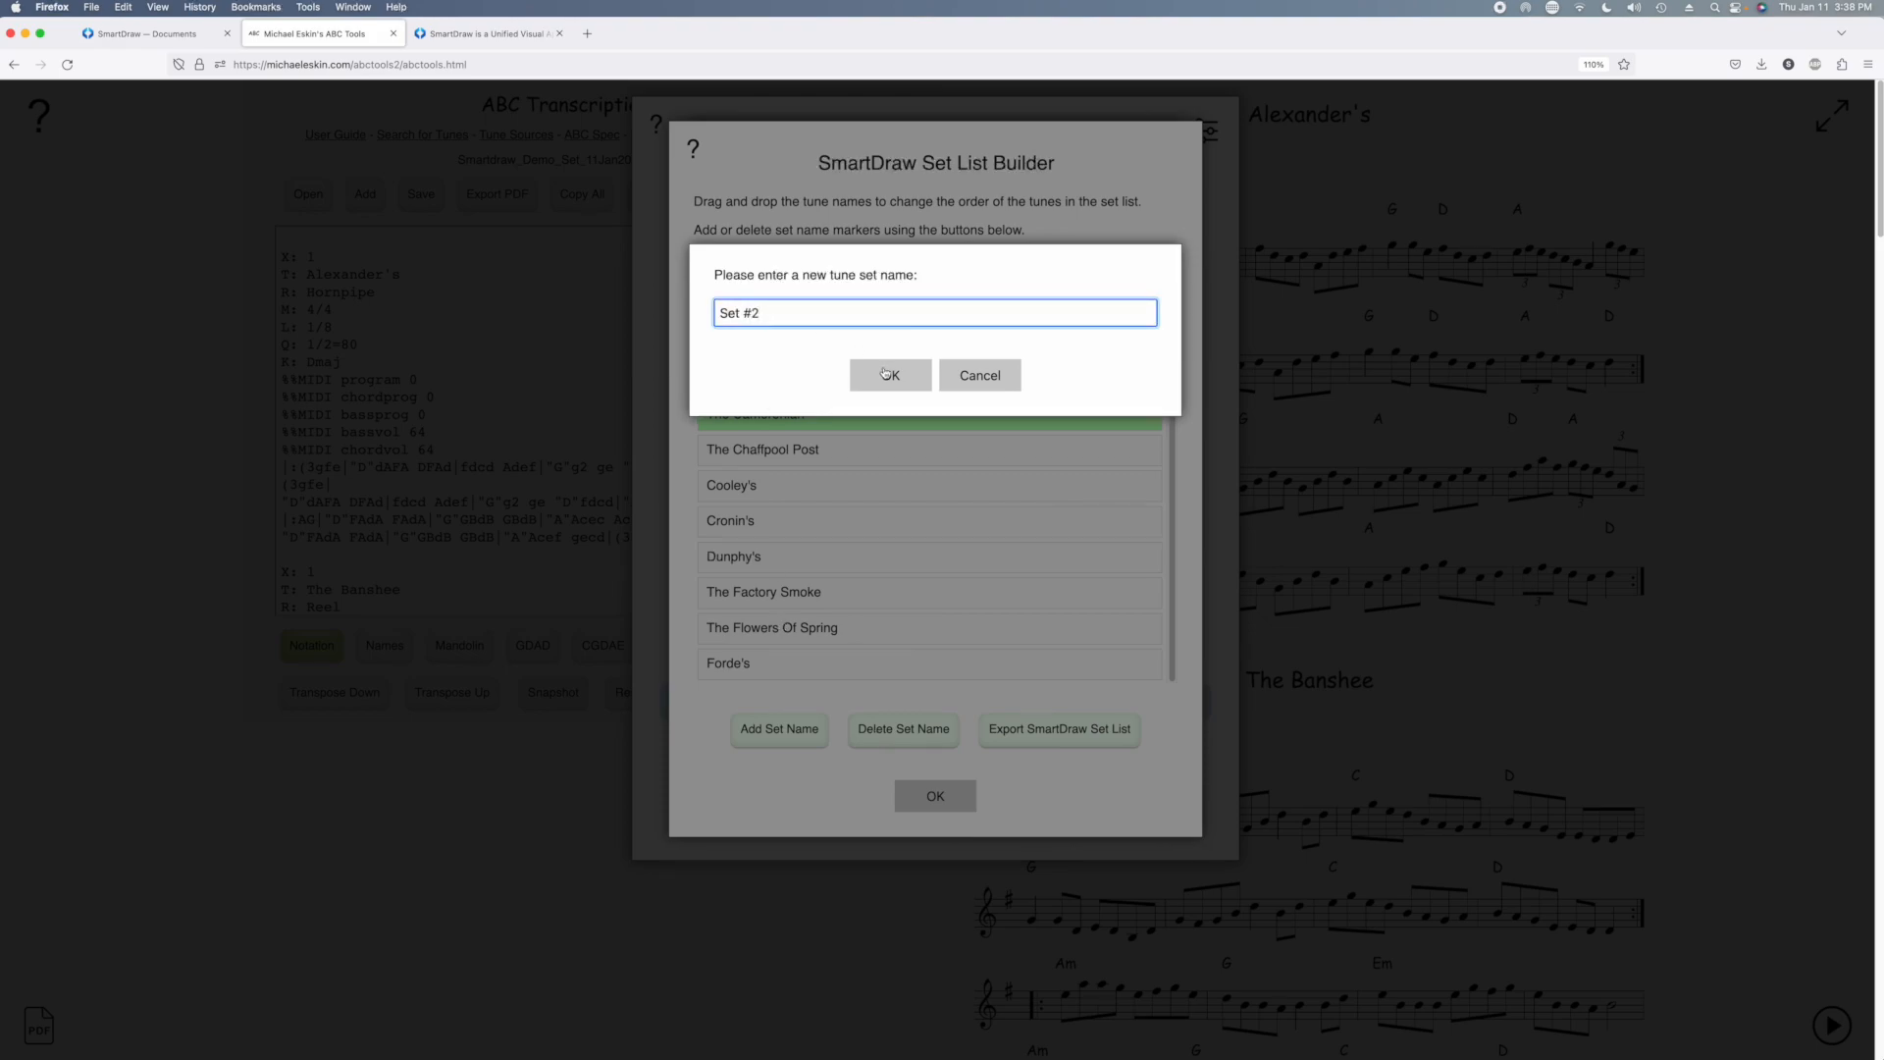
{"action": "left_click", "coordinate": [885, 374]}
Add the set name markers Set #3 above Cronin's and Set #4 above The Flowers Of Spring
{"action": "left_click", "coordinate": [744, 557]}
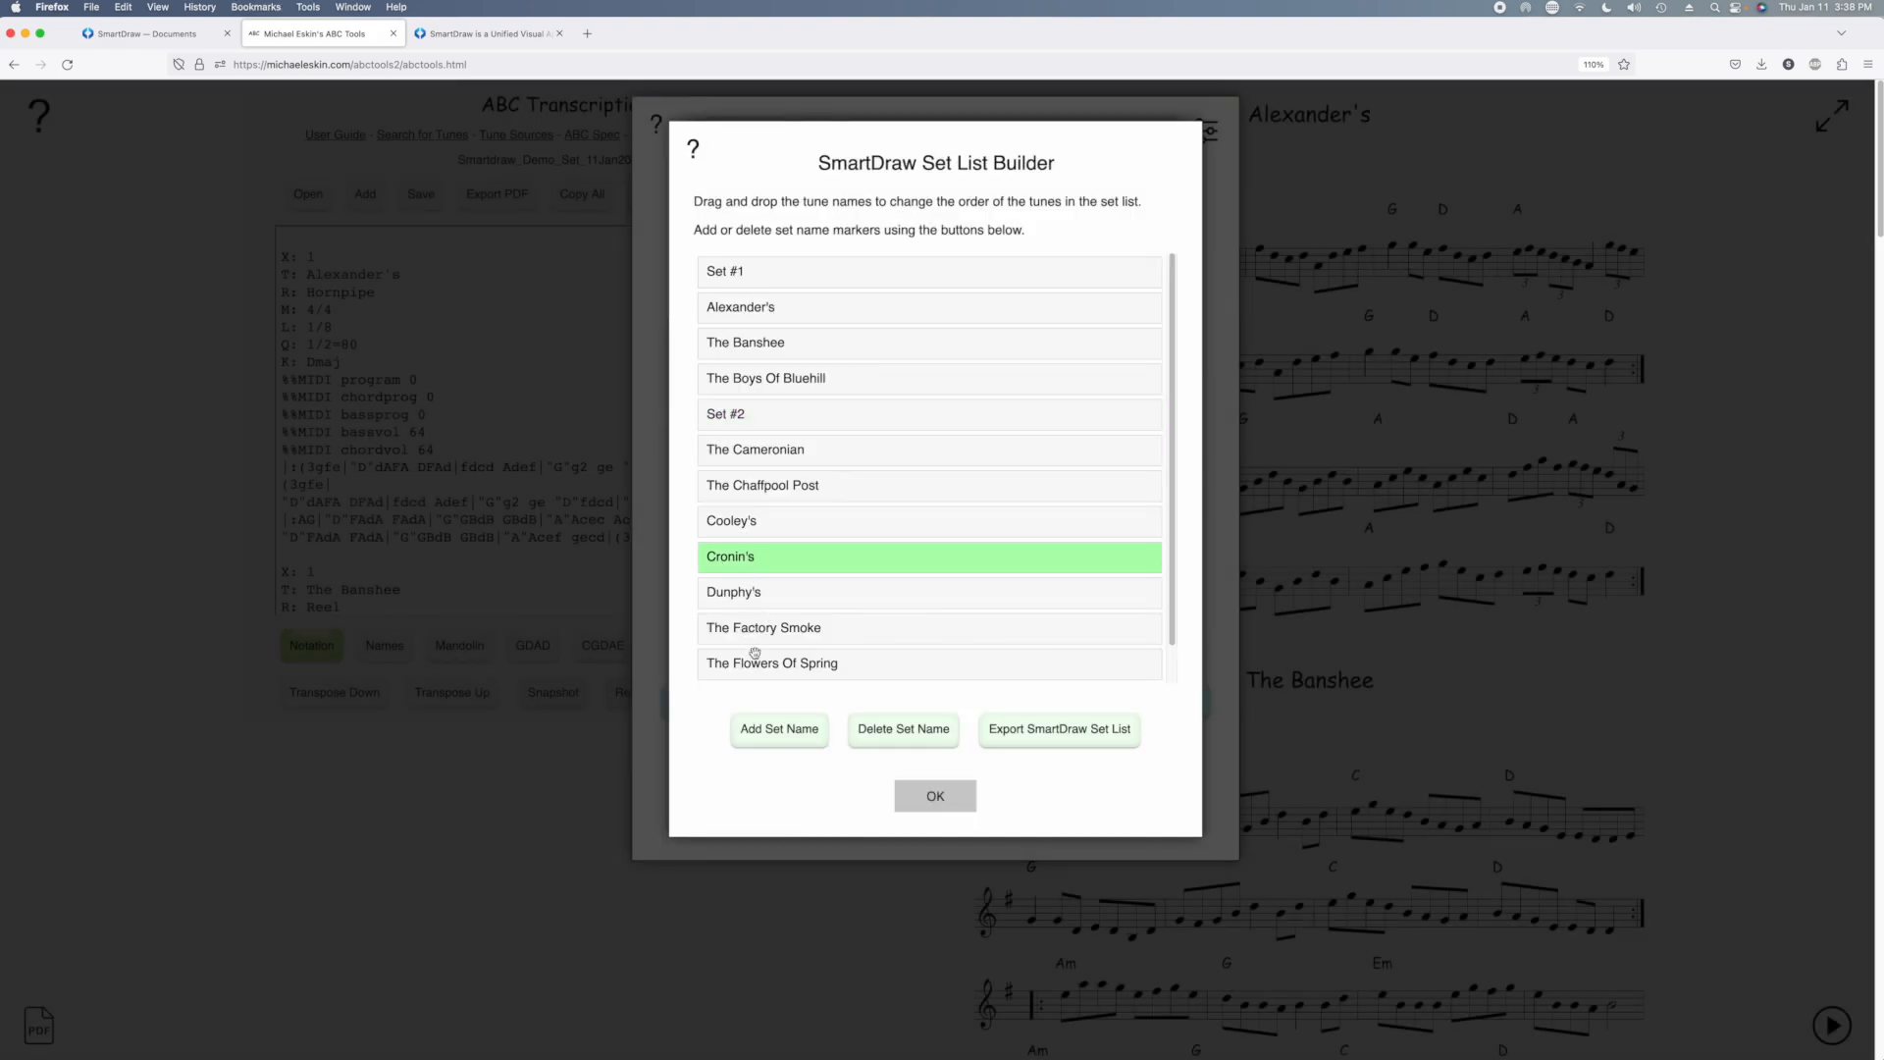
{"action": "left_click", "coordinate": [773, 729]}
{"action": "left_click", "coordinate": [774, 317]}
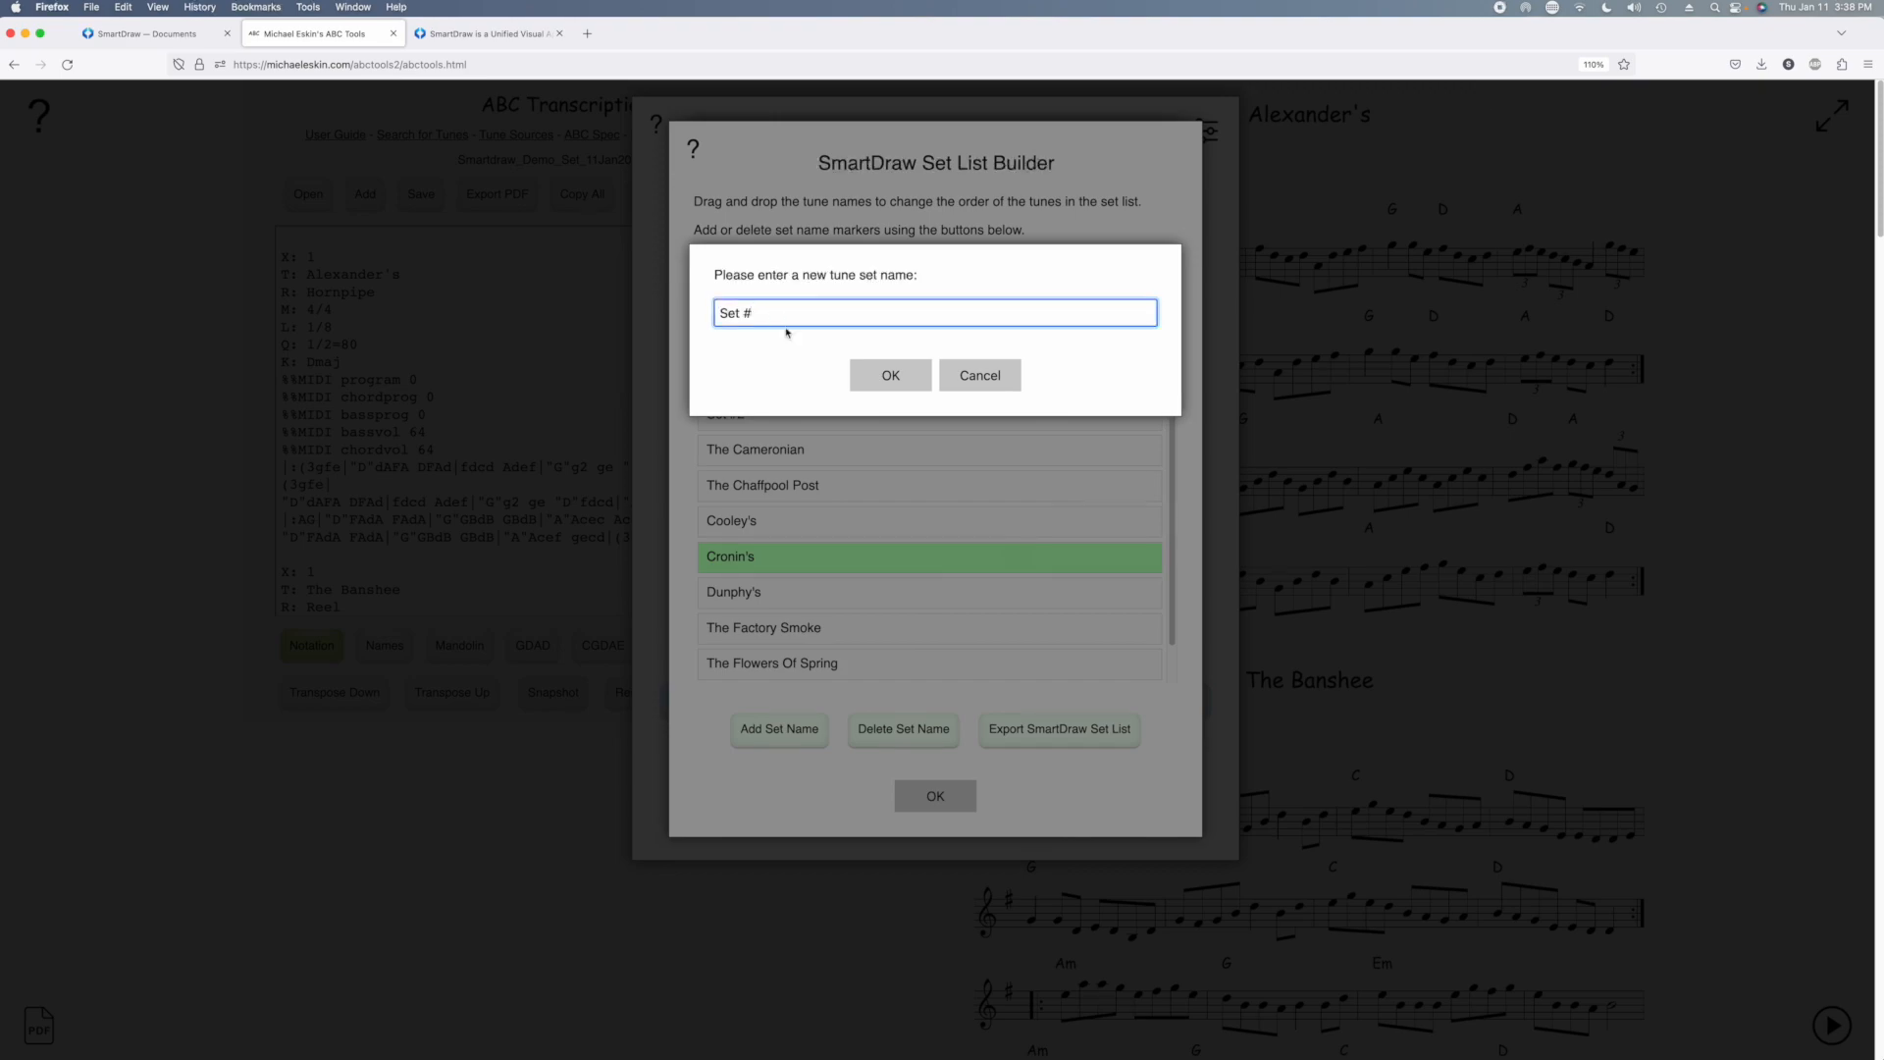
{"action": "left_click", "coordinate": [885, 374]}
{"action": "scroll", "coordinate": [872, 636], "scroll_direction": "down", "scroll_amount": 2}
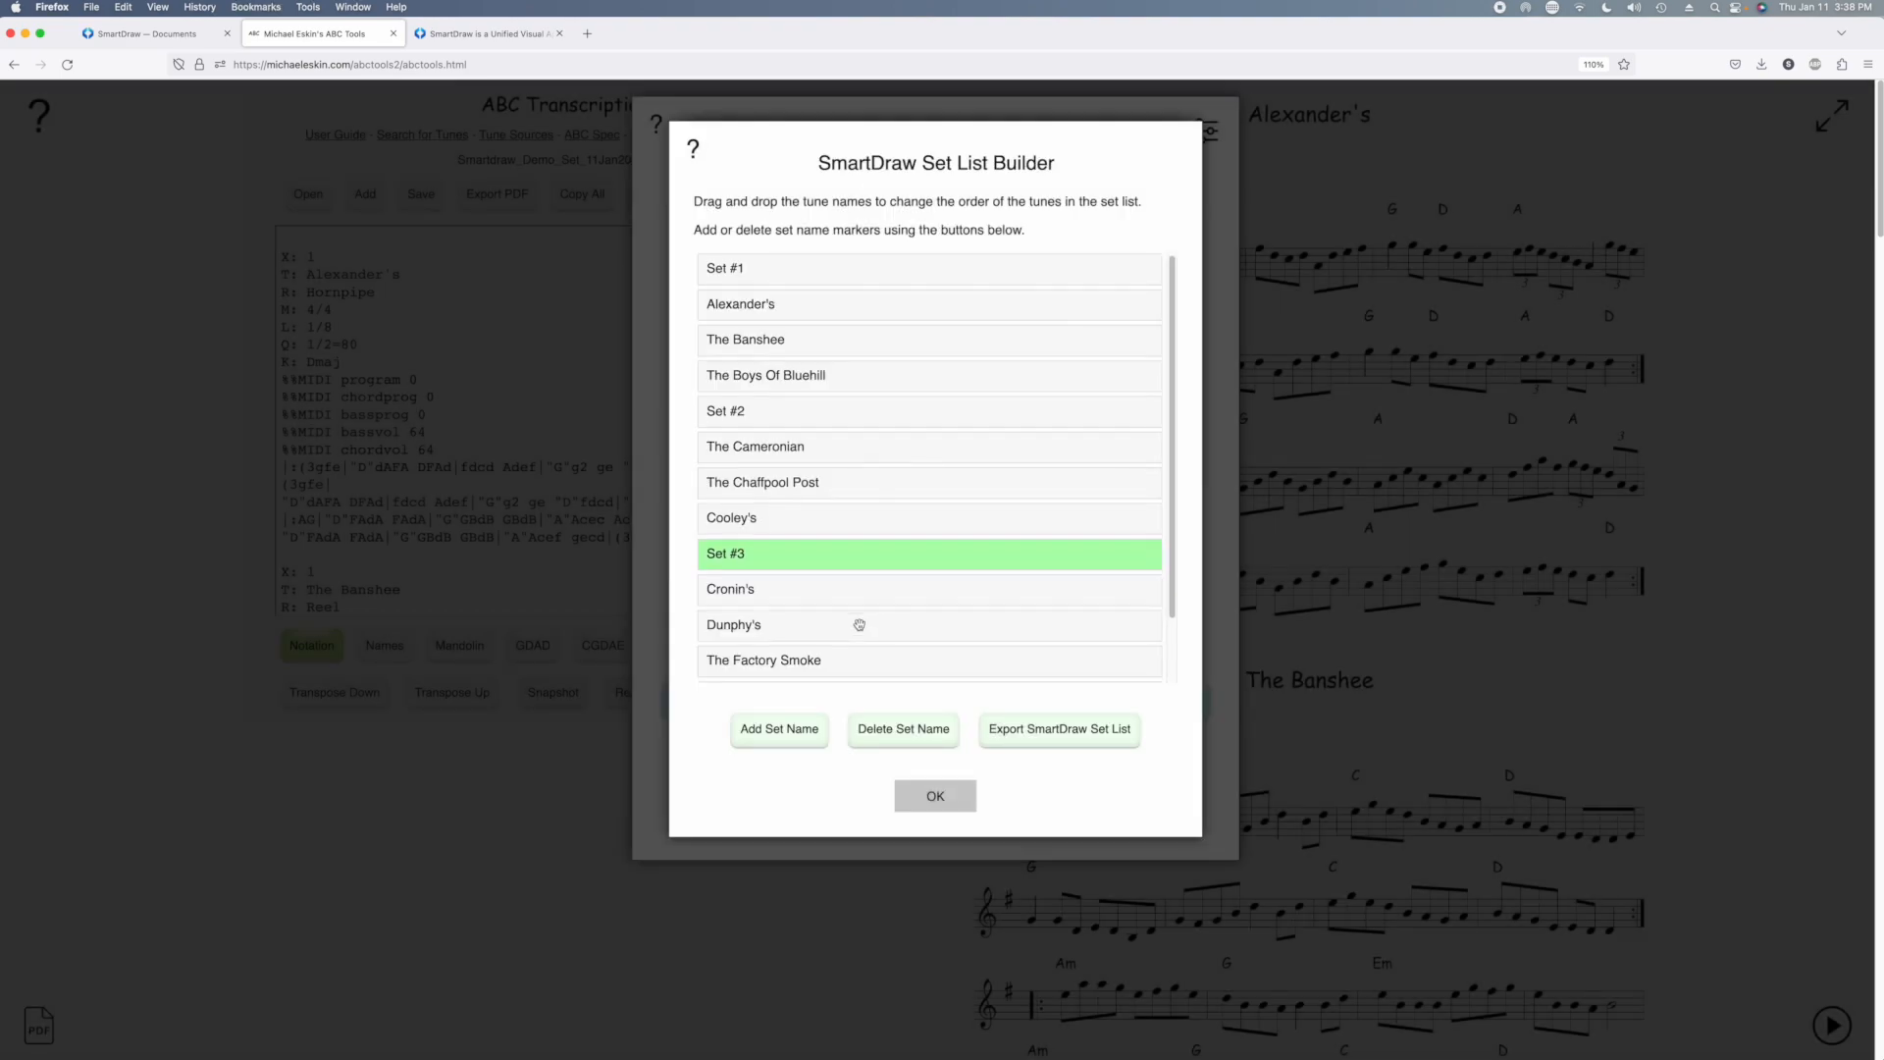
{"action": "left_click", "coordinate": [783, 629]}
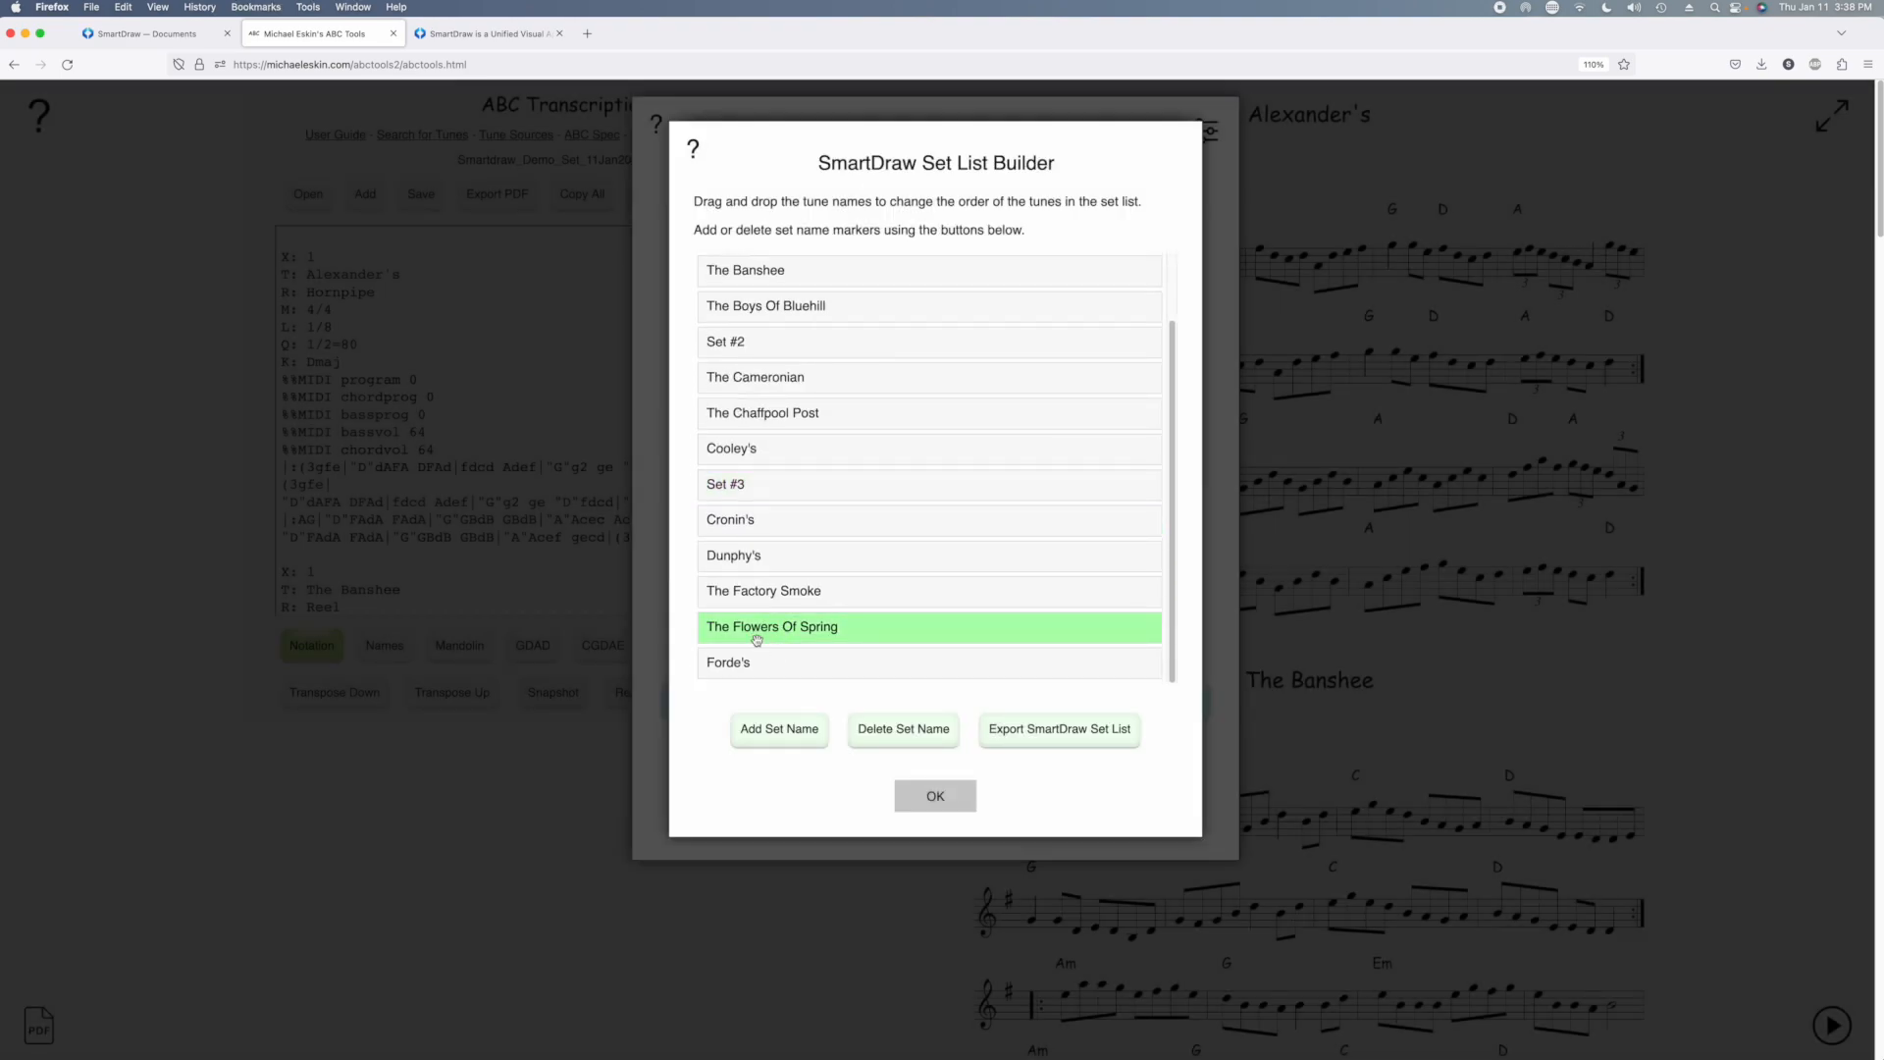
{"action": "left_click", "coordinate": [777, 728]}
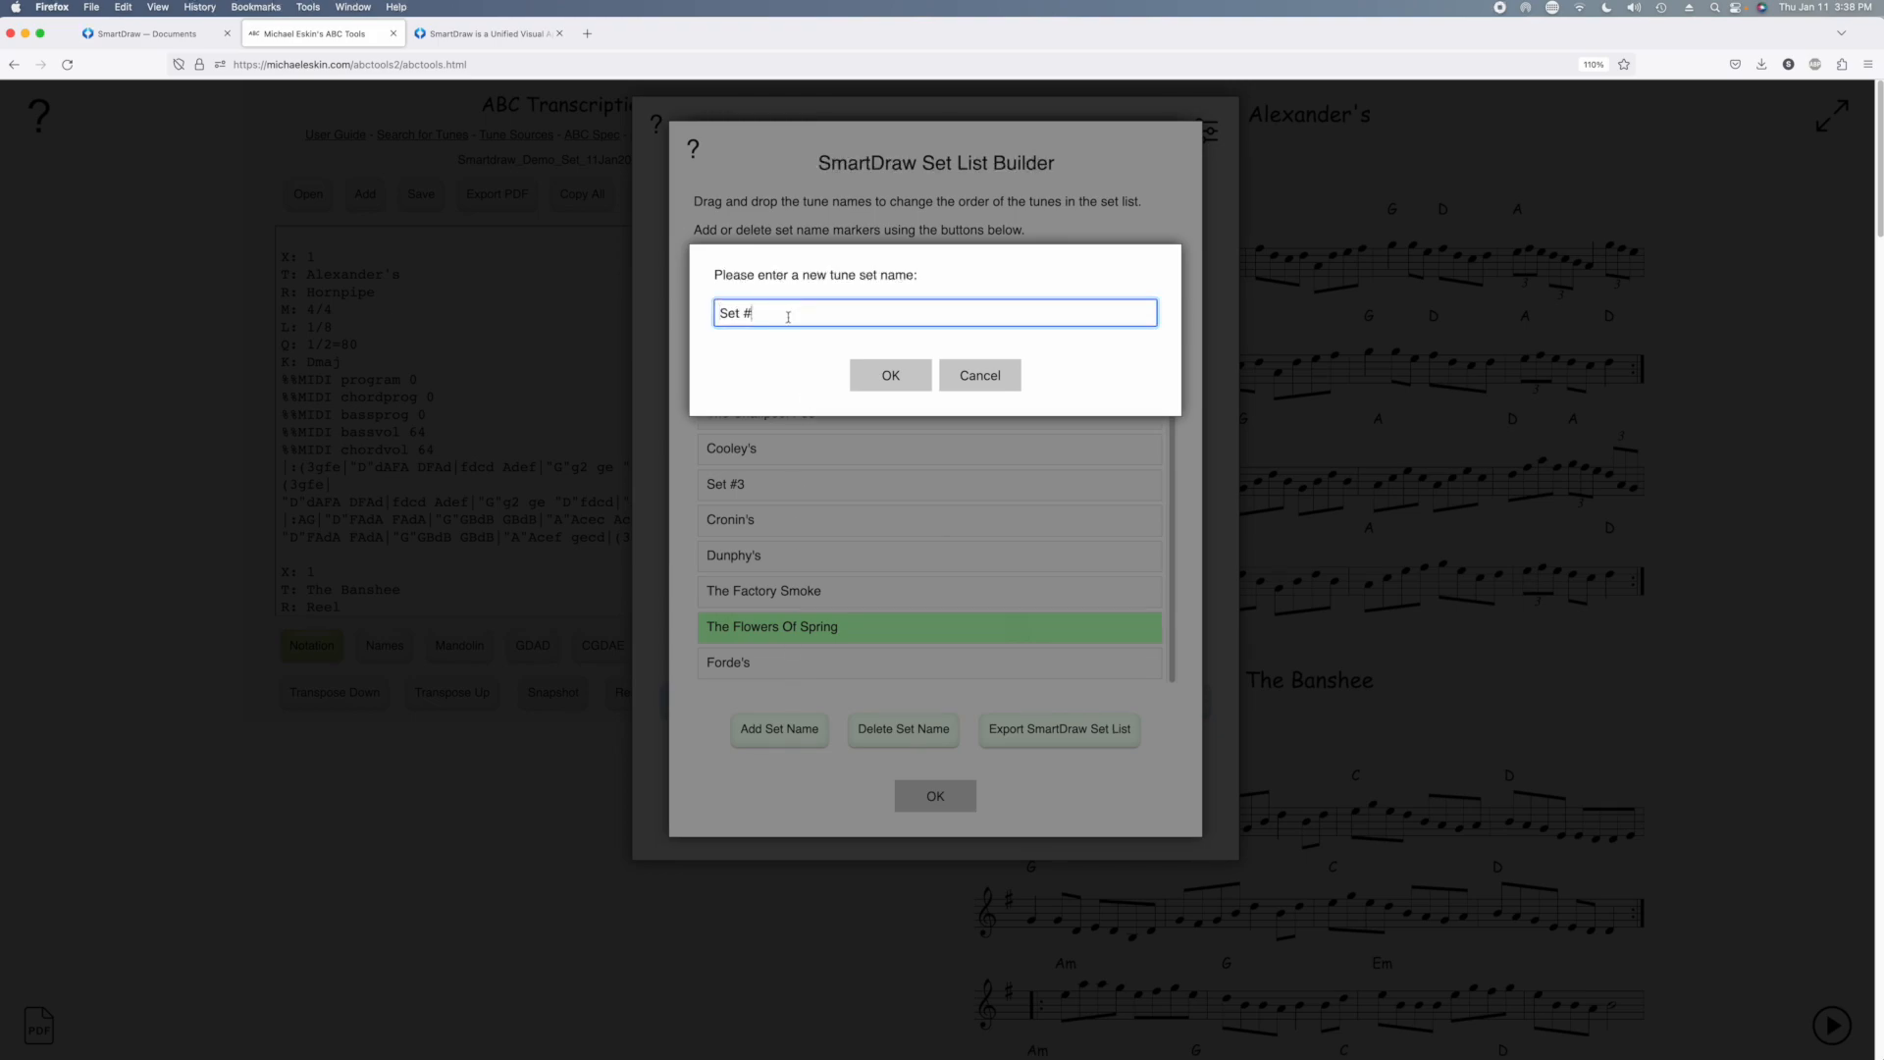
{"action": "left_click", "coordinate": [853, 371]}
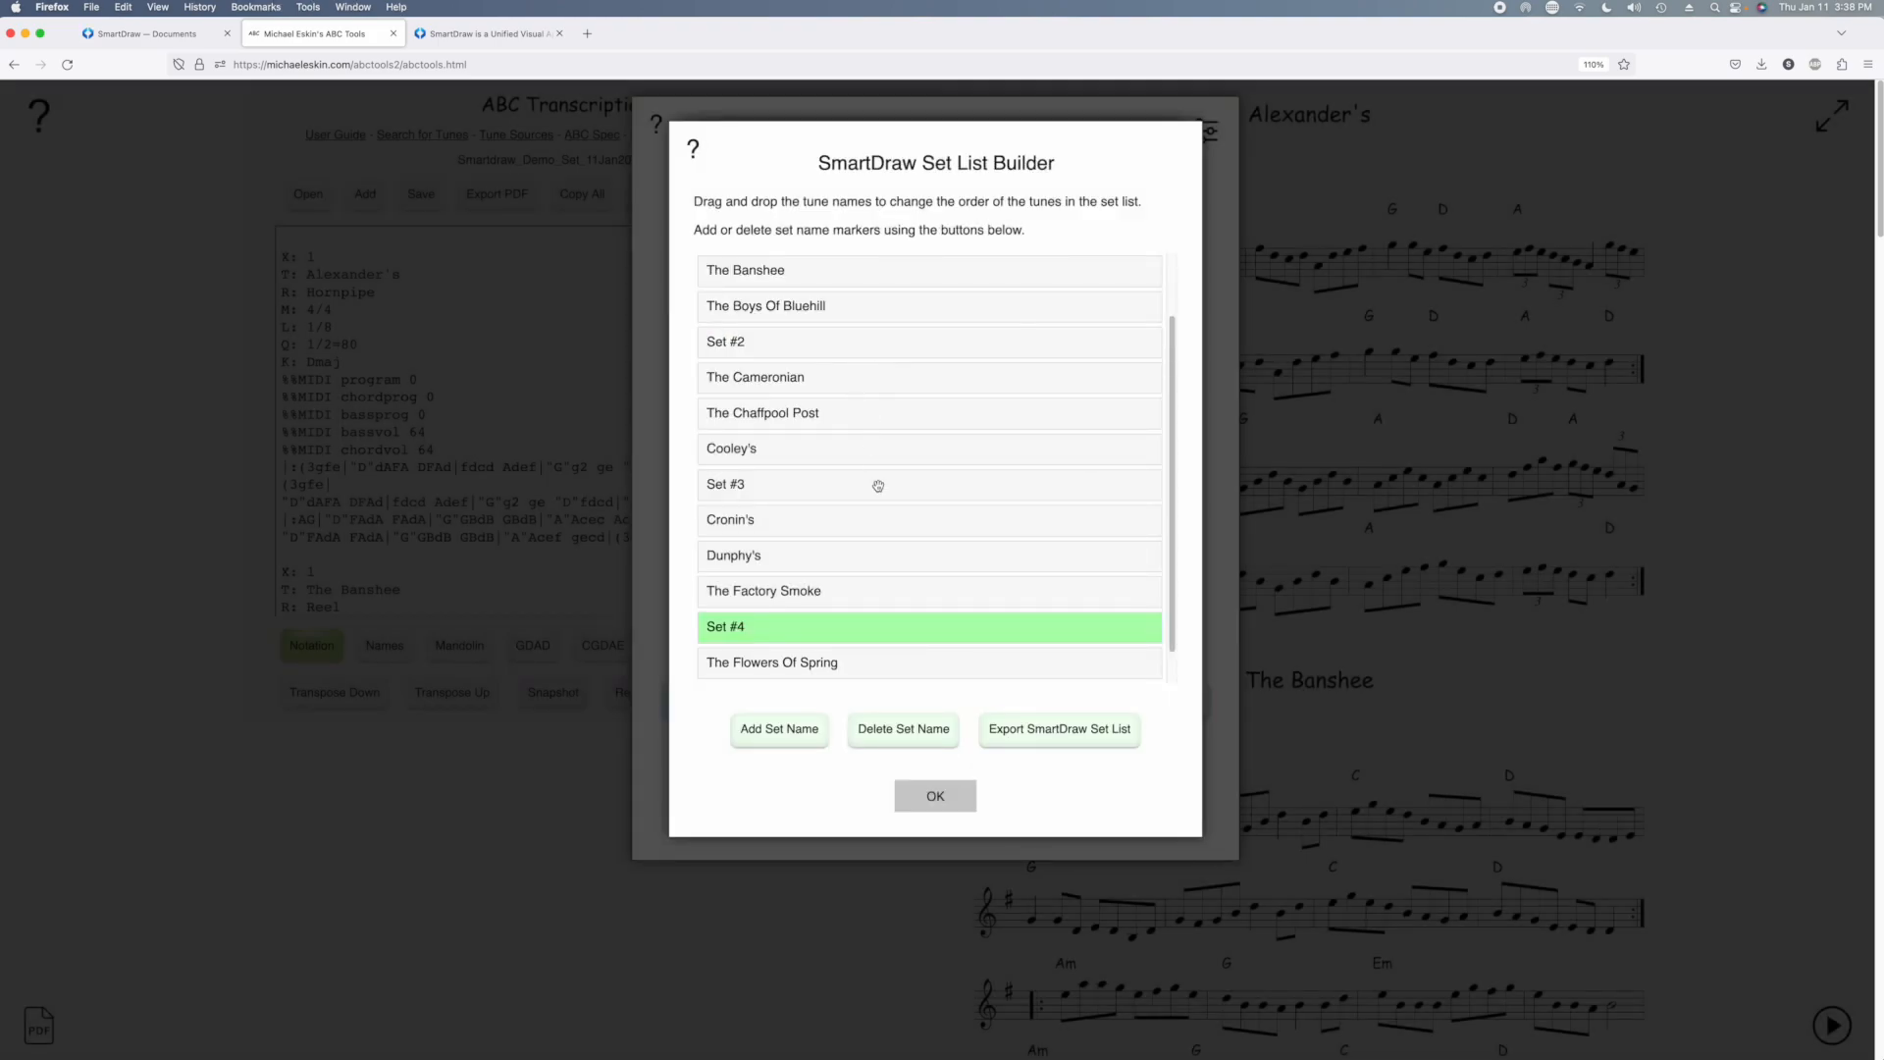
Reorder the tunes so The Chaffpool Post follows Alexander's, Dunphy's follows The Cameronian, and The Boys Of Bluehill follows Set #3
{"action": "scroll", "coordinate": [879, 486], "scroll_direction": "up", "scroll_amount": 2}
{"action": "left_click_drag", "start_coordinate": [805, 385], "coordinate": [804, 315]}
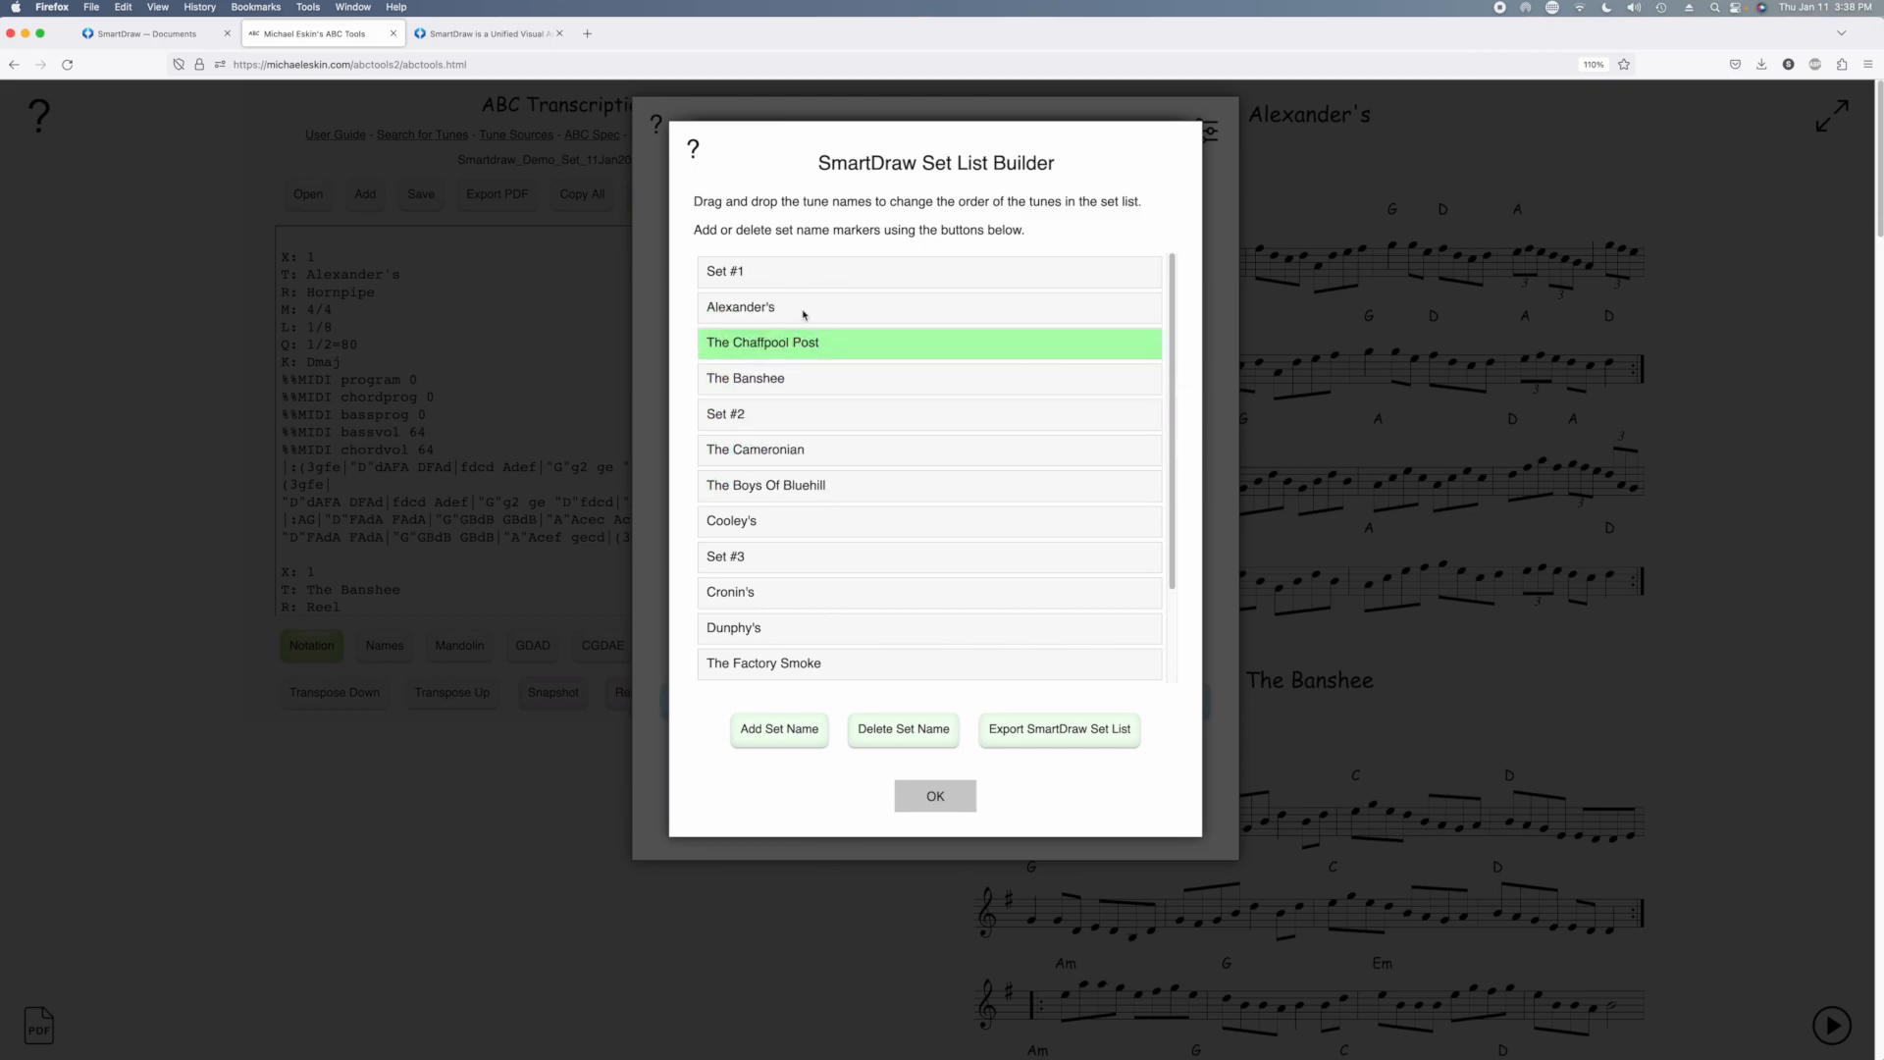
{"action": "left_click_drag", "start_coordinate": [789, 628], "coordinate": [833, 551]}
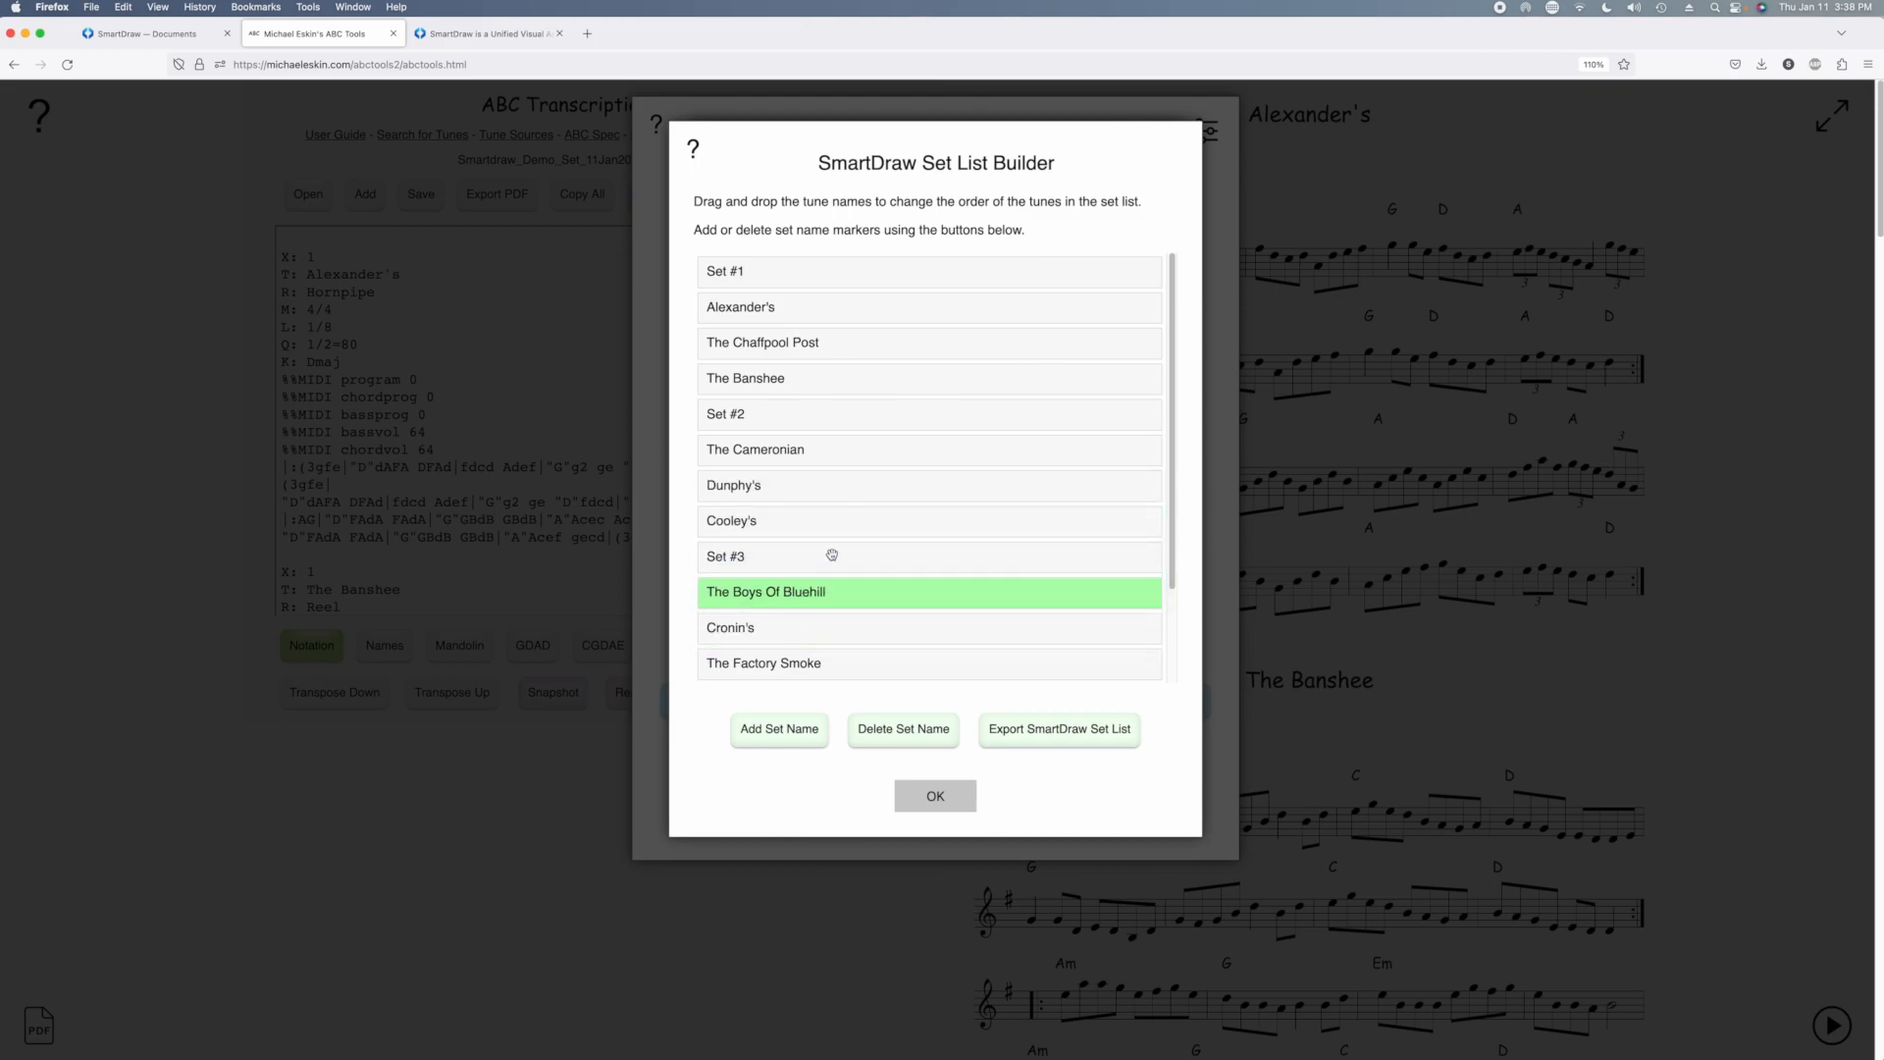
{"action": "scroll", "coordinate": [834, 554], "scroll_direction": "down", "scroll_amount": 3}
{"action": "scroll", "coordinate": [833, 555], "scroll_direction": "up", "scroll_amount": 3}
Export the SmartDraw set list as SmartDraw_Set_List with the set list name My SmartDraw Demo
{"action": "left_click", "coordinate": [1034, 738]}
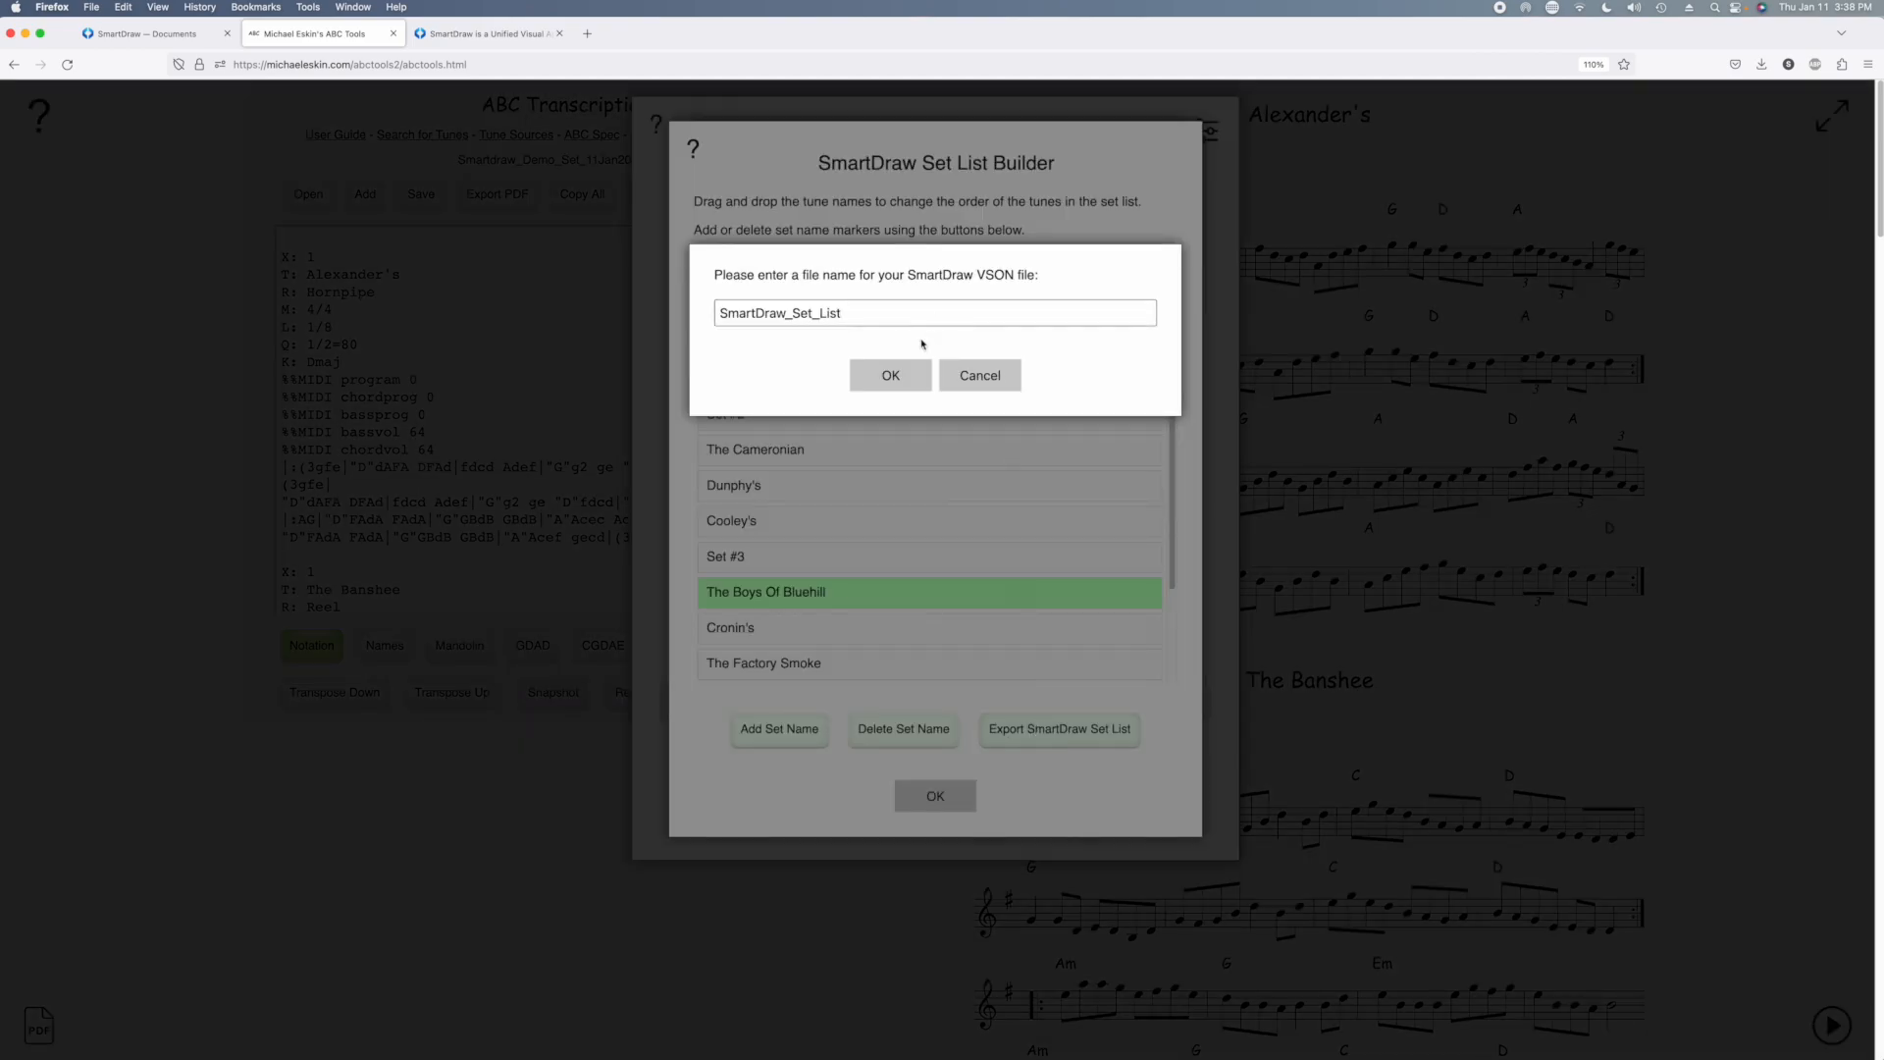
{"action": "left_click", "coordinate": [873, 370]}
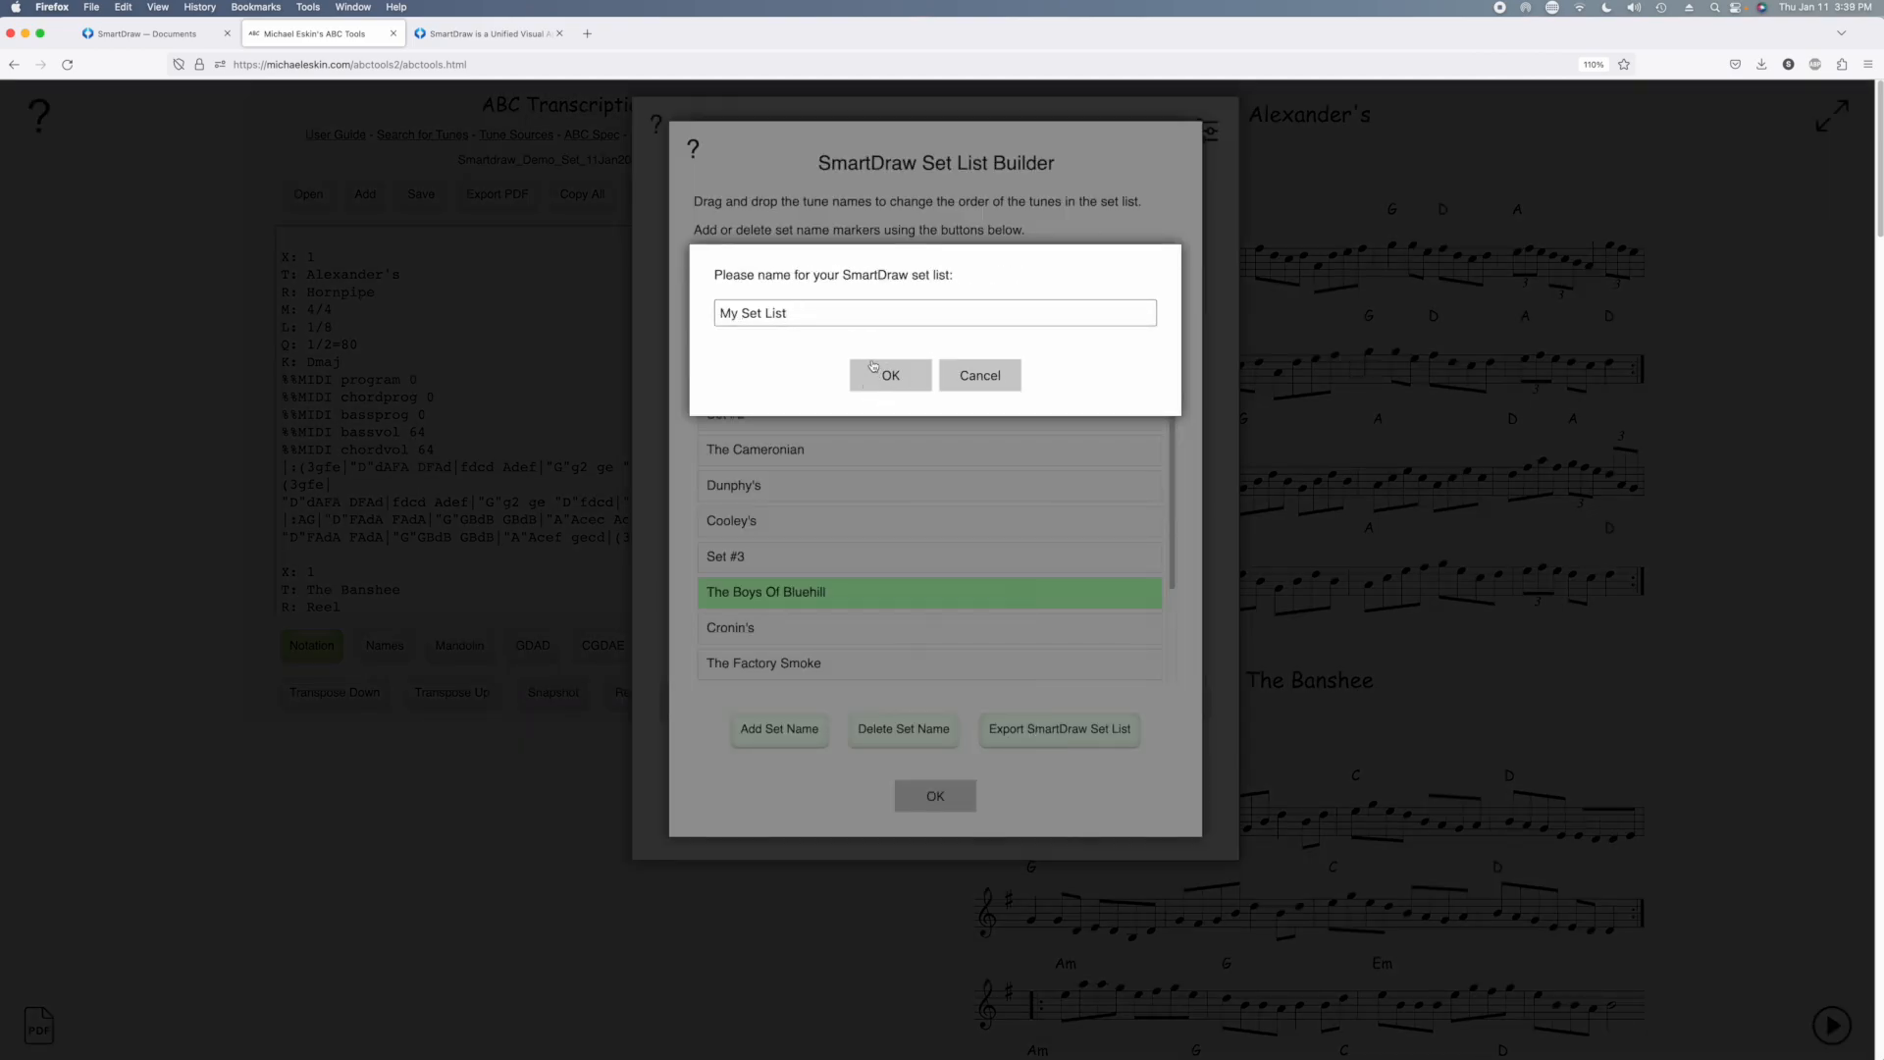
{"action": "left_click_drag", "start_coordinate": [800, 311], "coordinate": [705, 310]}
{"action": "type", "text": "My SmartDraw Demo"}
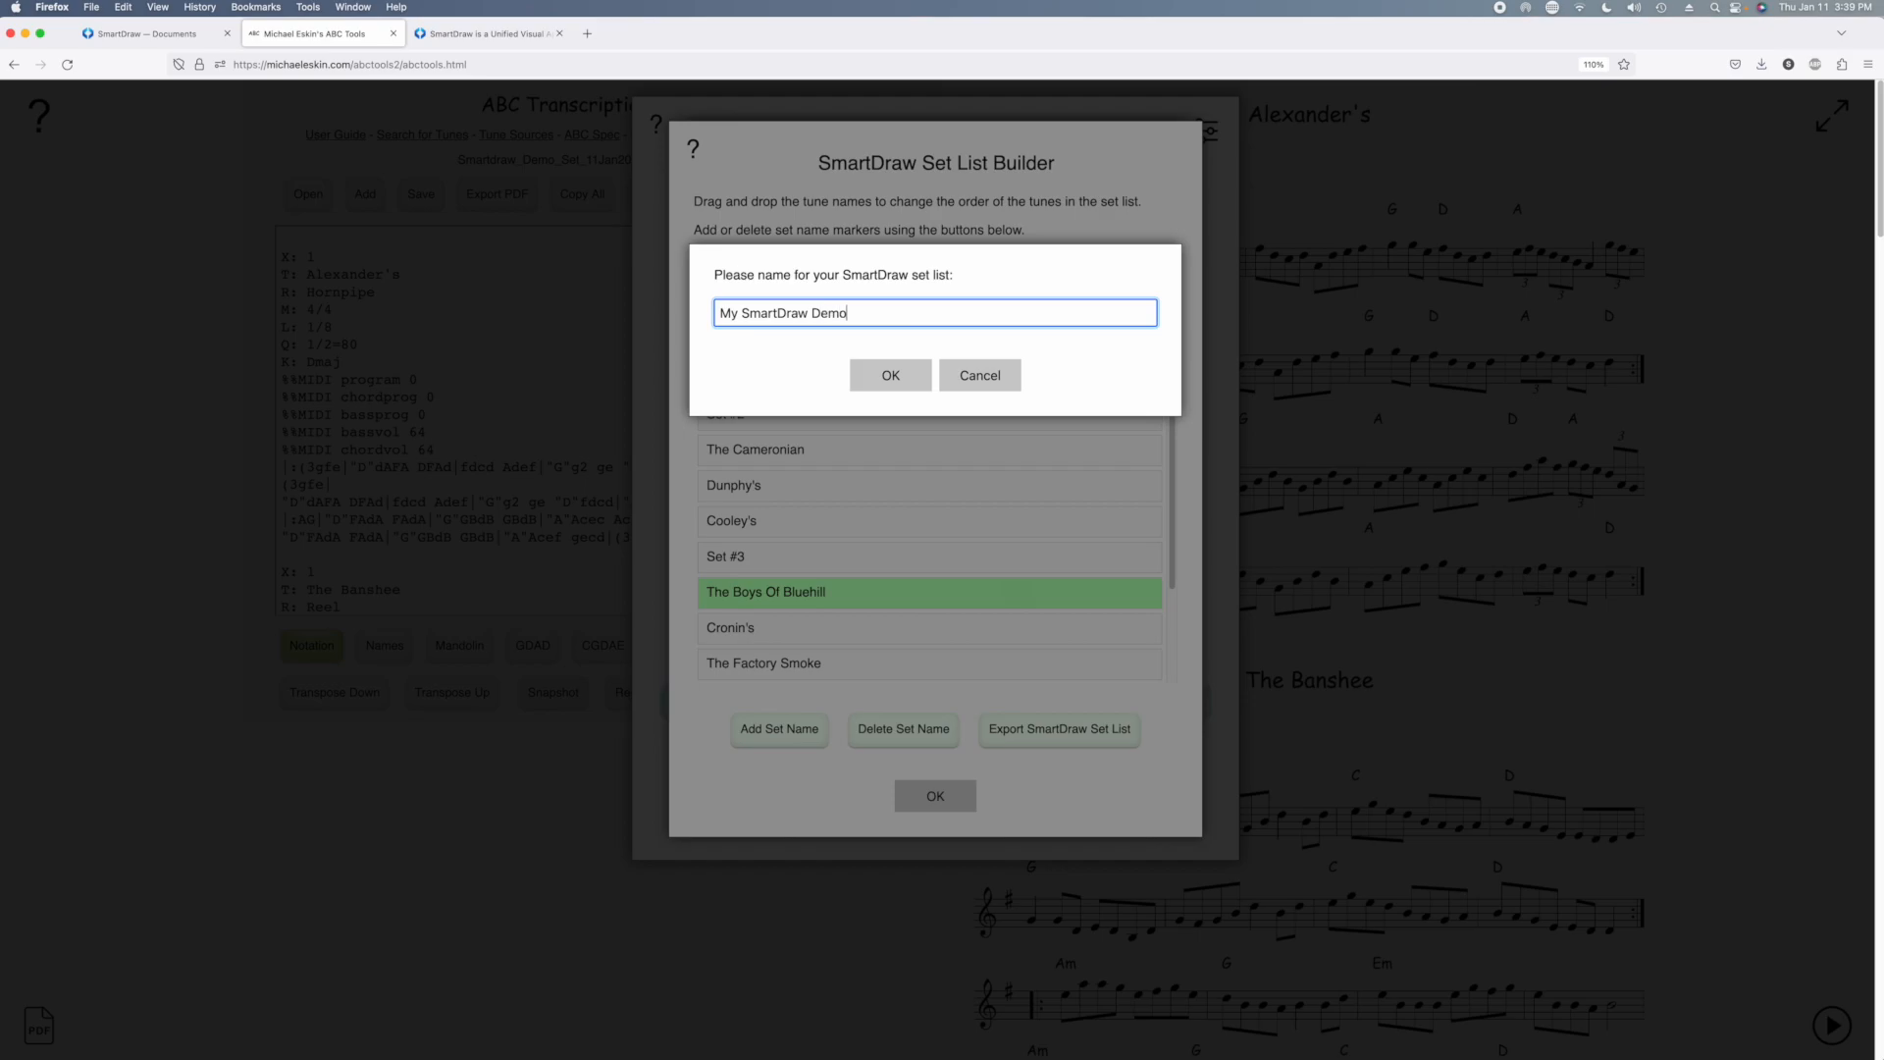
{"action": "left_click", "coordinate": [875, 376]}
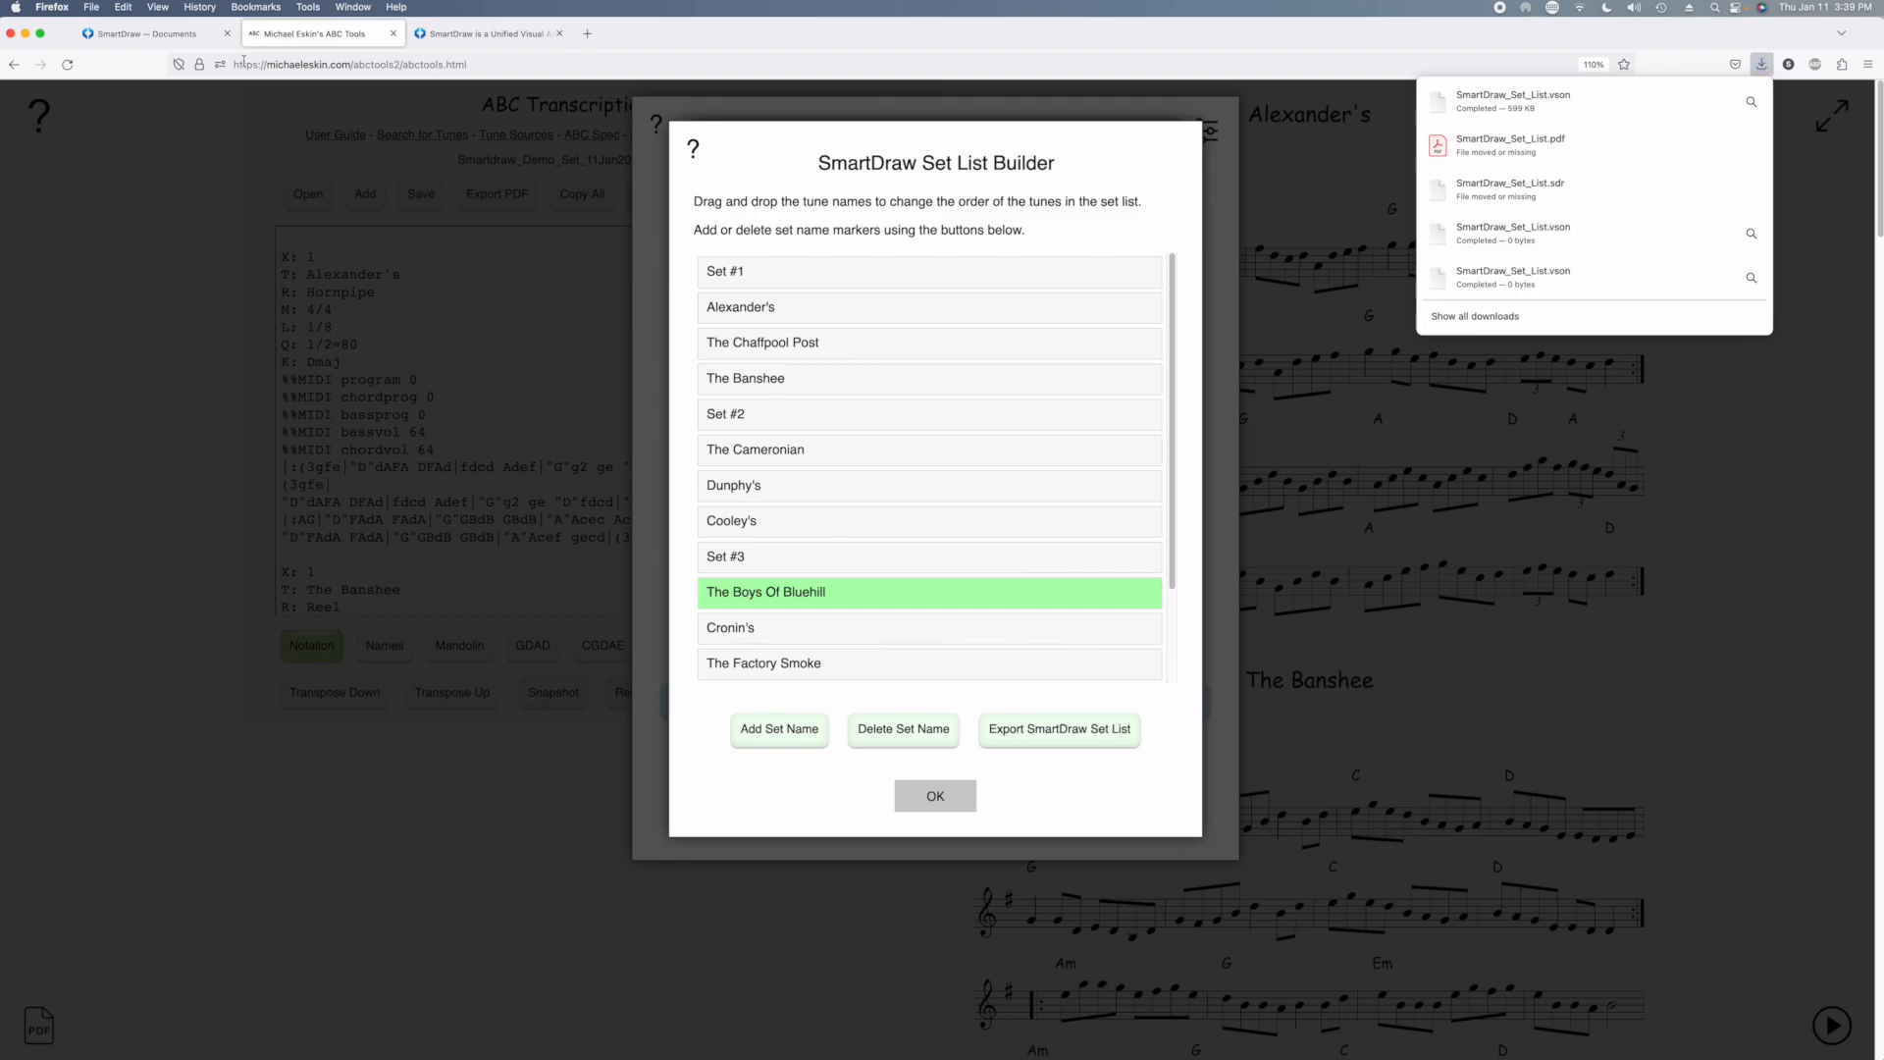
Switch to the SmartDraw documents page and import SmartDraw_Set_List.vson from the Downloads folder
{"action": "left_click", "coordinate": [202, 33]}
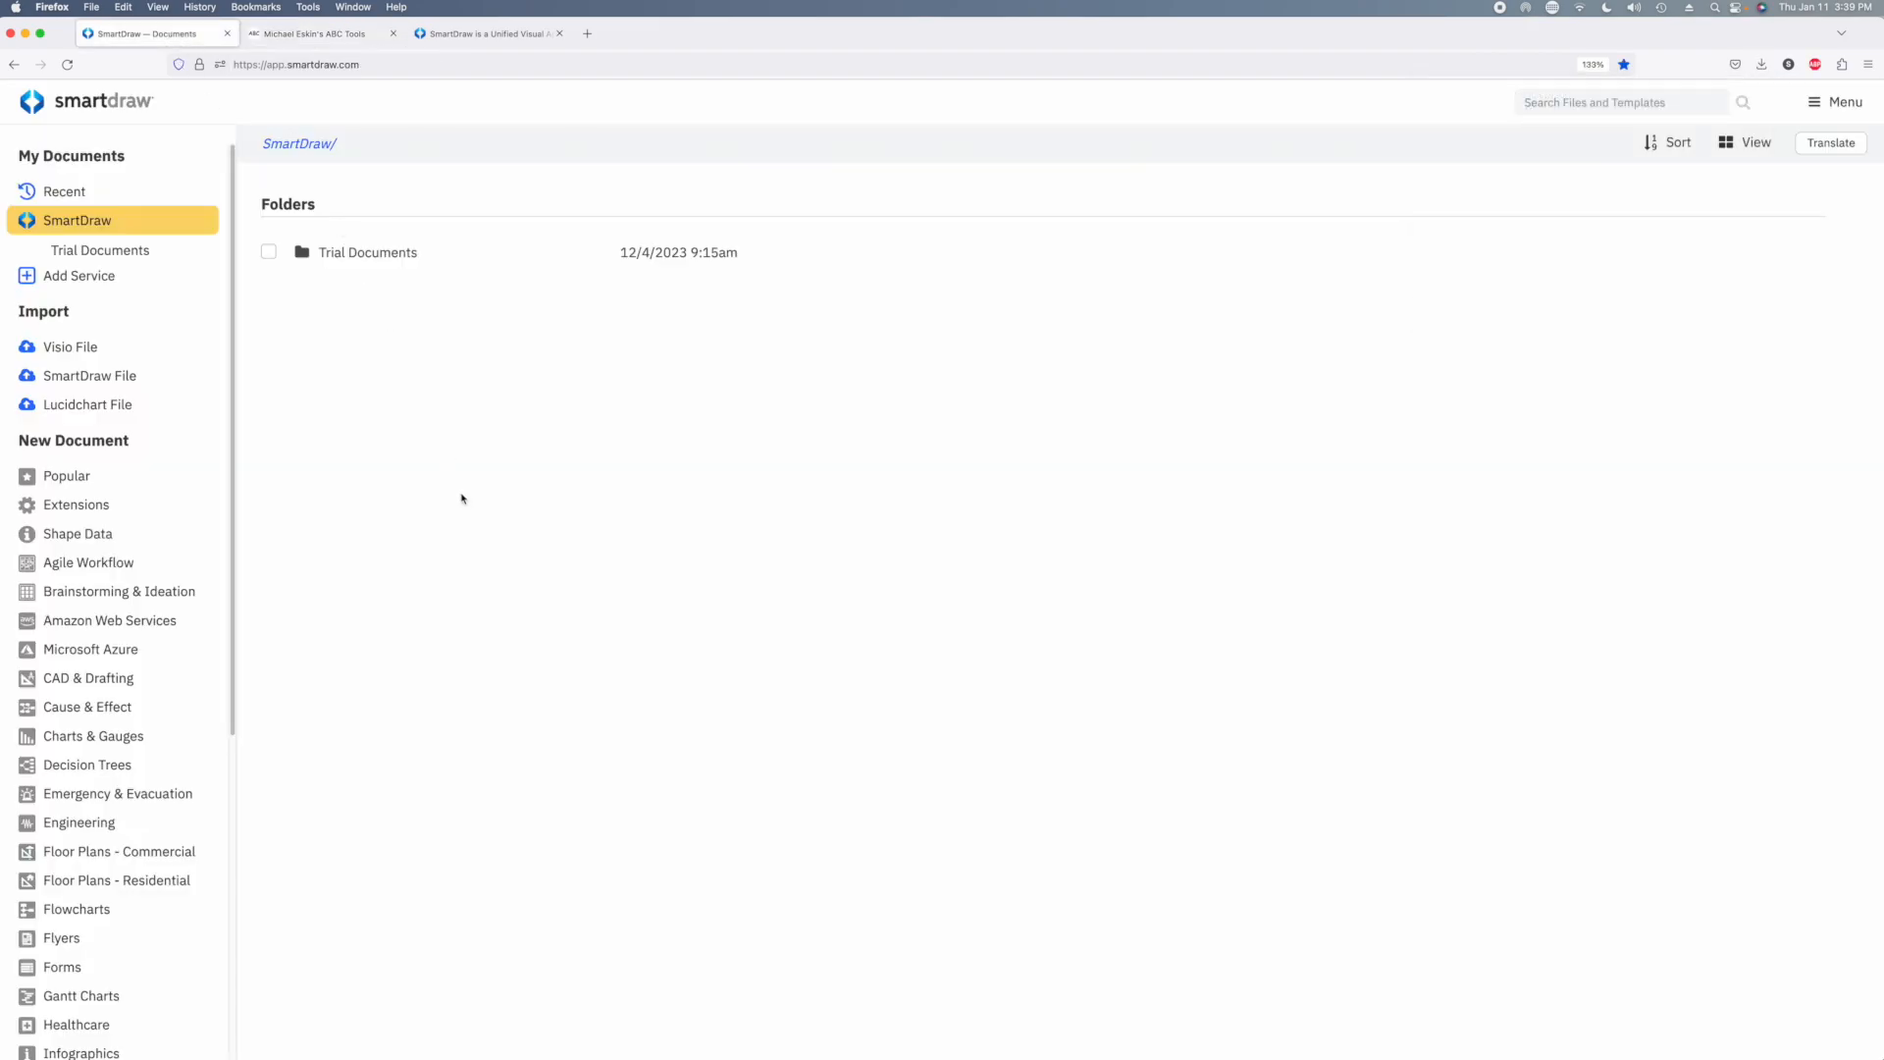
{"action": "left_click", "coordinate": [110, 374]}
{"action": "left_click", "coordinate": [691, 538]}
{"action": "double_click", "coordinate": [729, 196]}
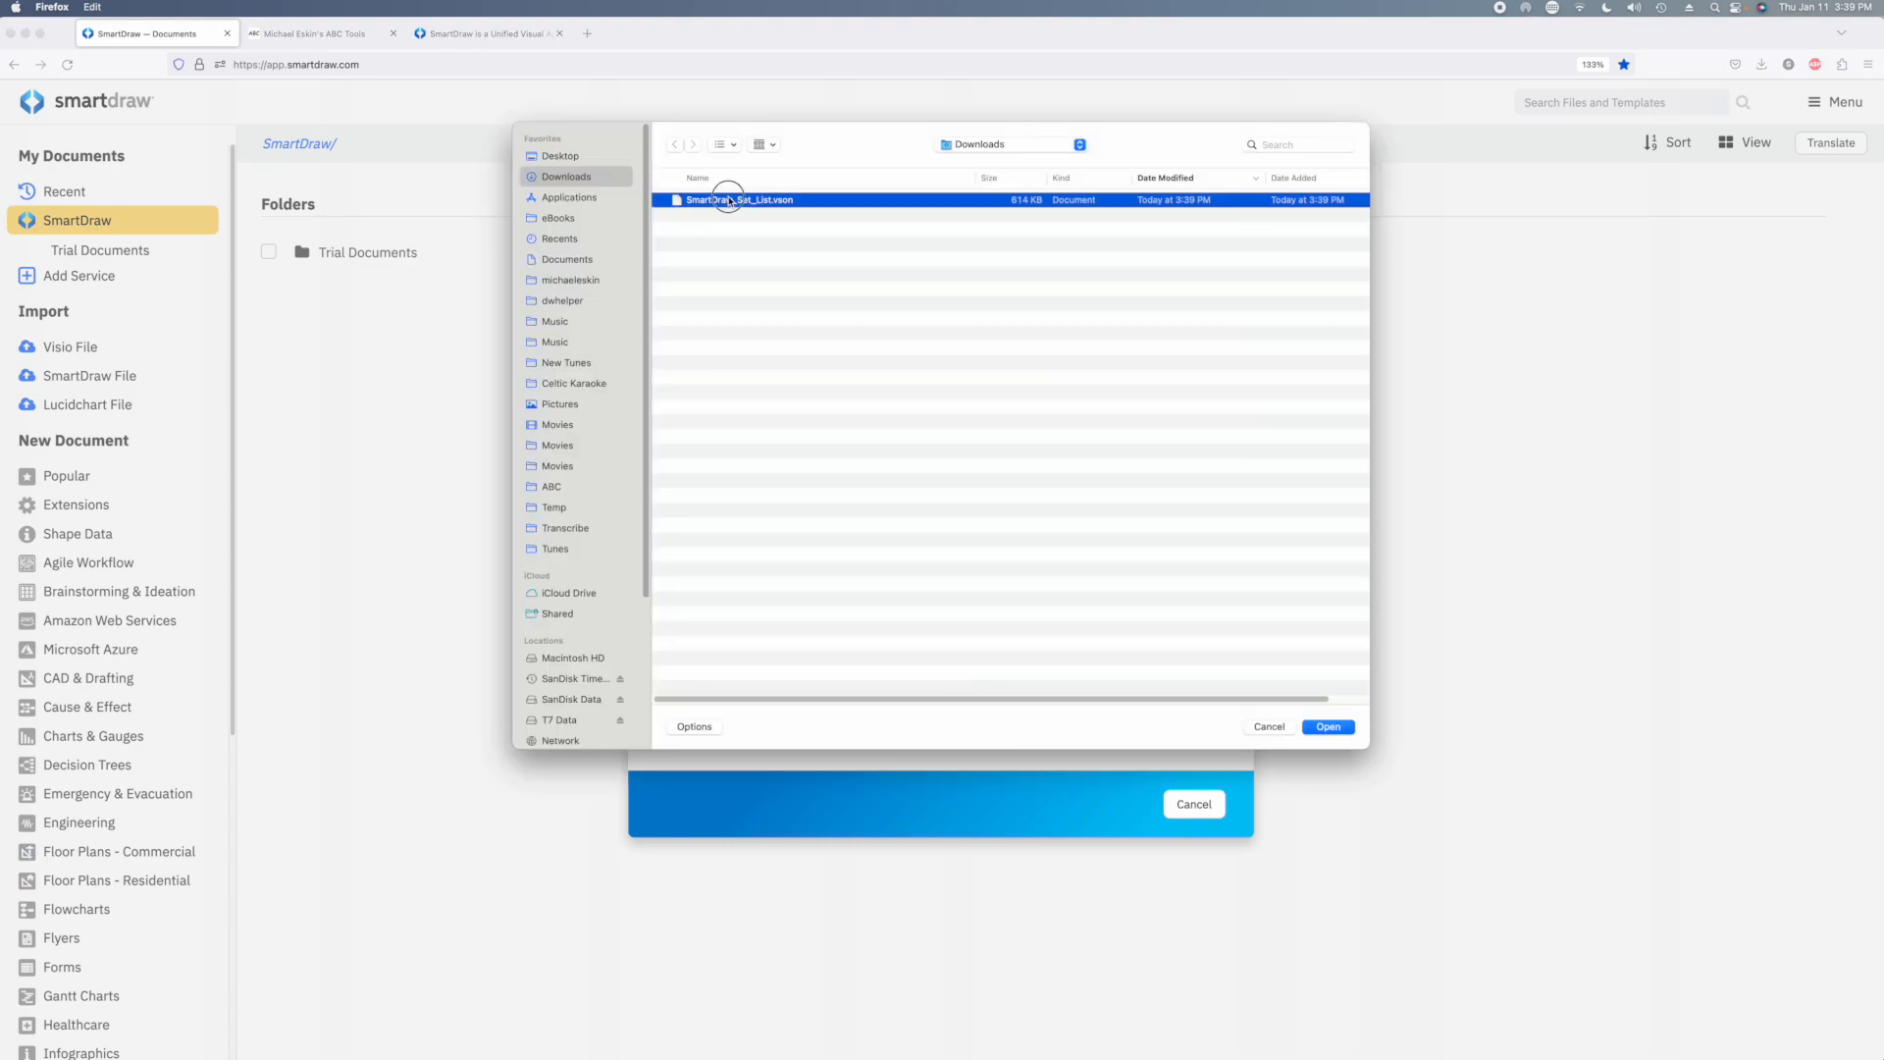
{"action": "left_click", "coordinate": [1094, 791]}
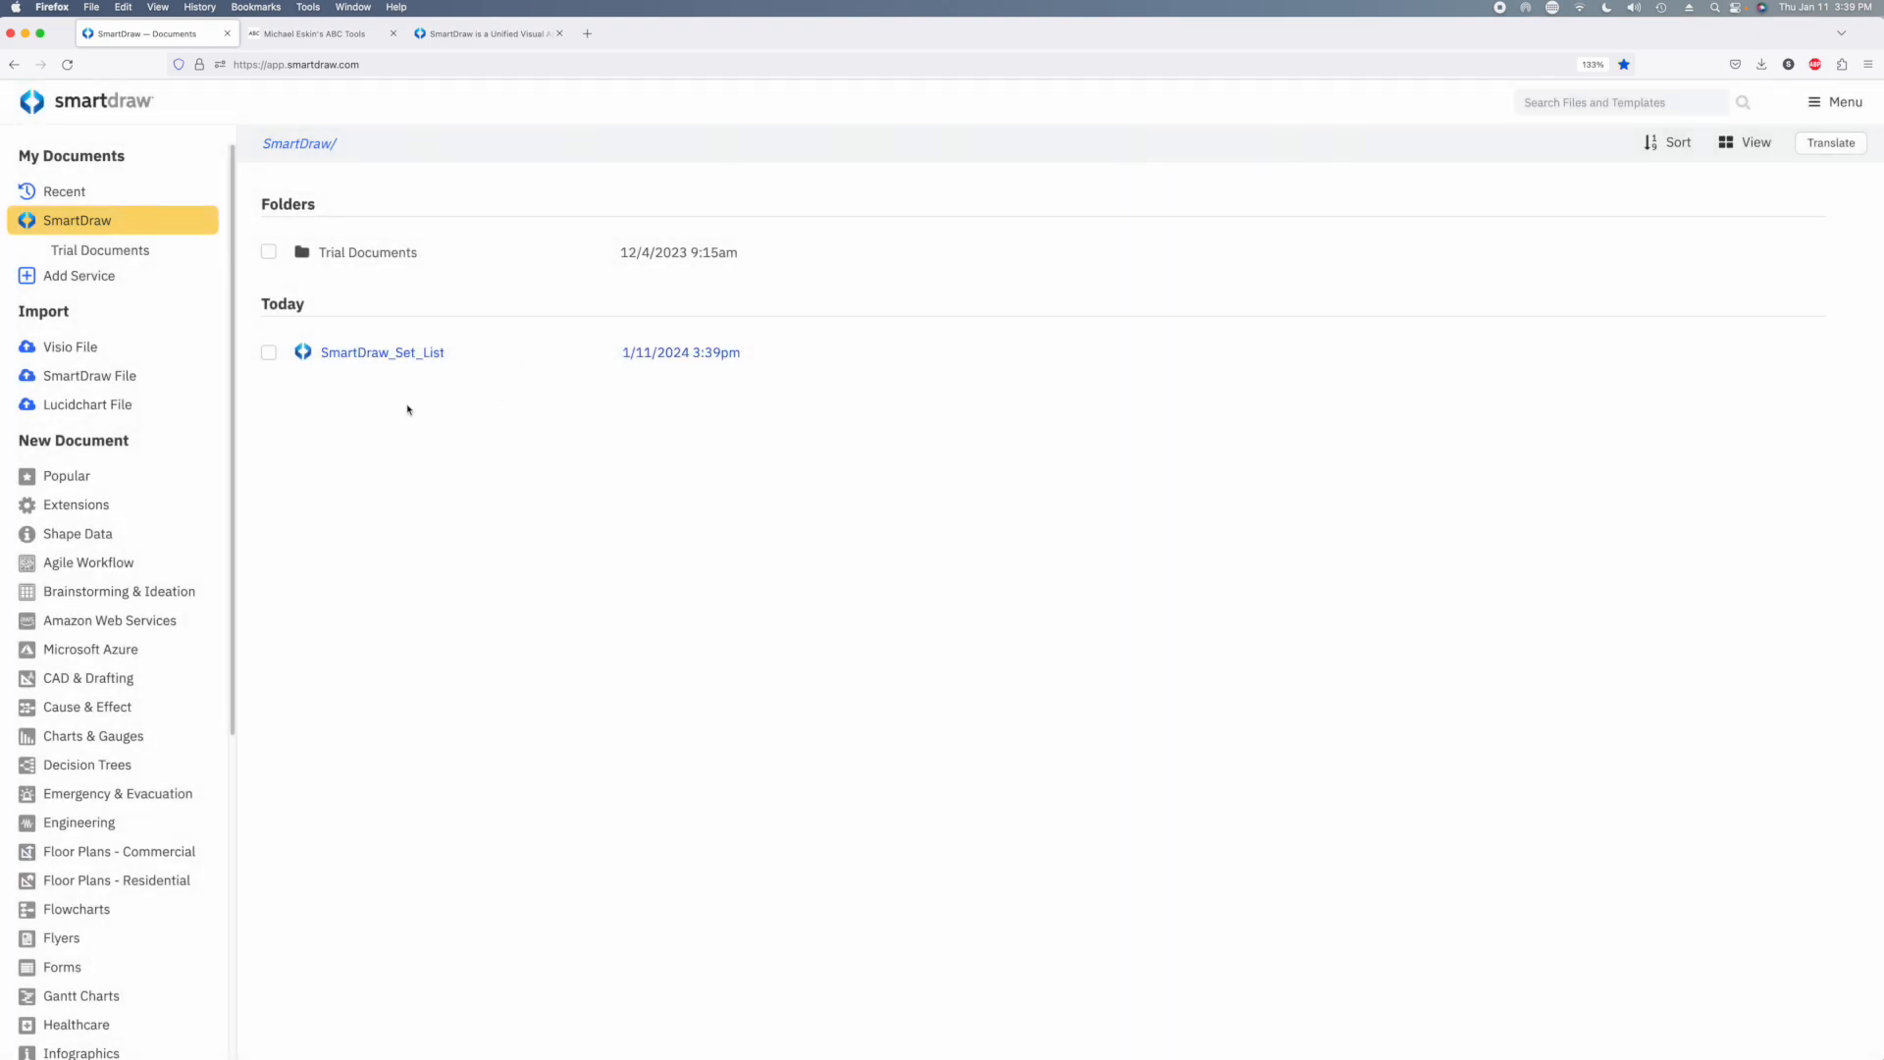
Open the imported SmartDraw_Set_List document and look through its sets and tune notation
{"action": "left_click", "coordinate": [386, 355]}
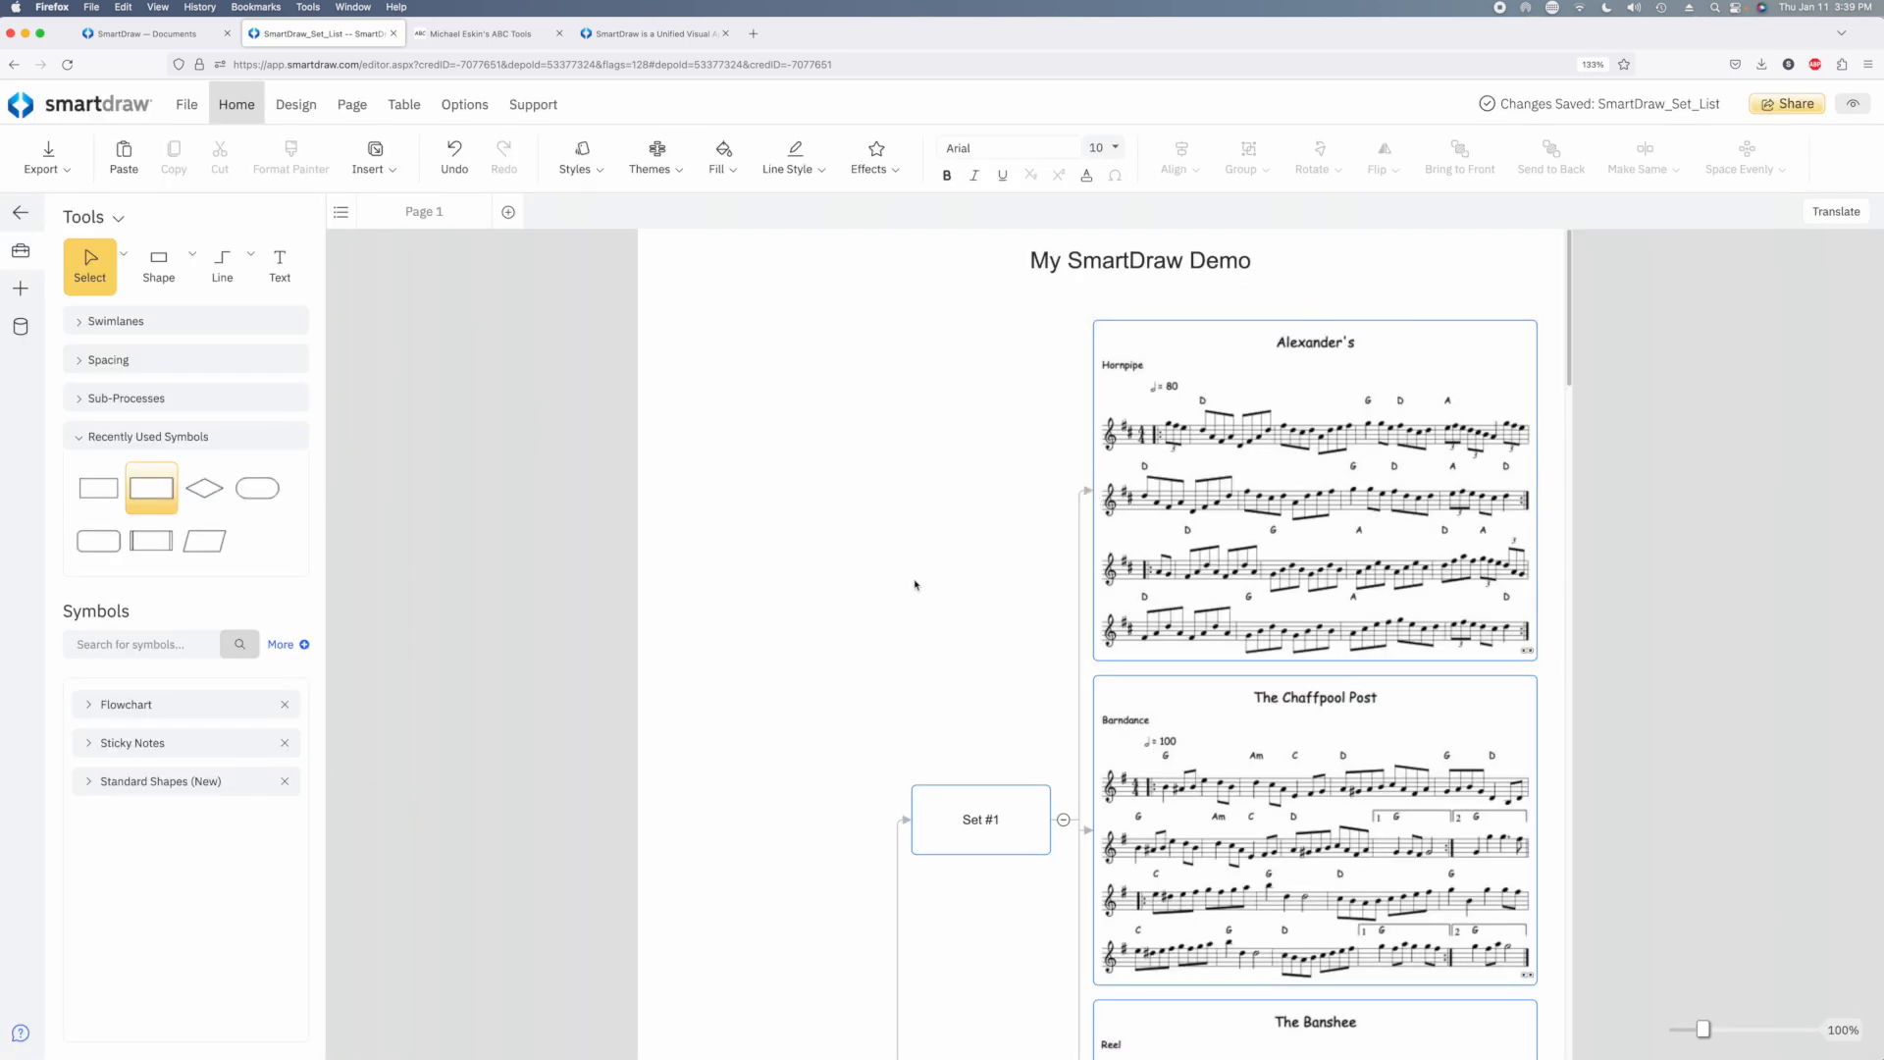
{"action": "scroll", "coordinate": [877, 591], "scroll_direction": "down", "scroll_amount": 5}
{"action": "scroll", "coordinate": [862, 586], "scroll_direction": "up", "scroll_amount": 3}
{"action": "scroll", "coordinate": [864, 586], "scroll_direction": "down", "scroll_amount": 5}
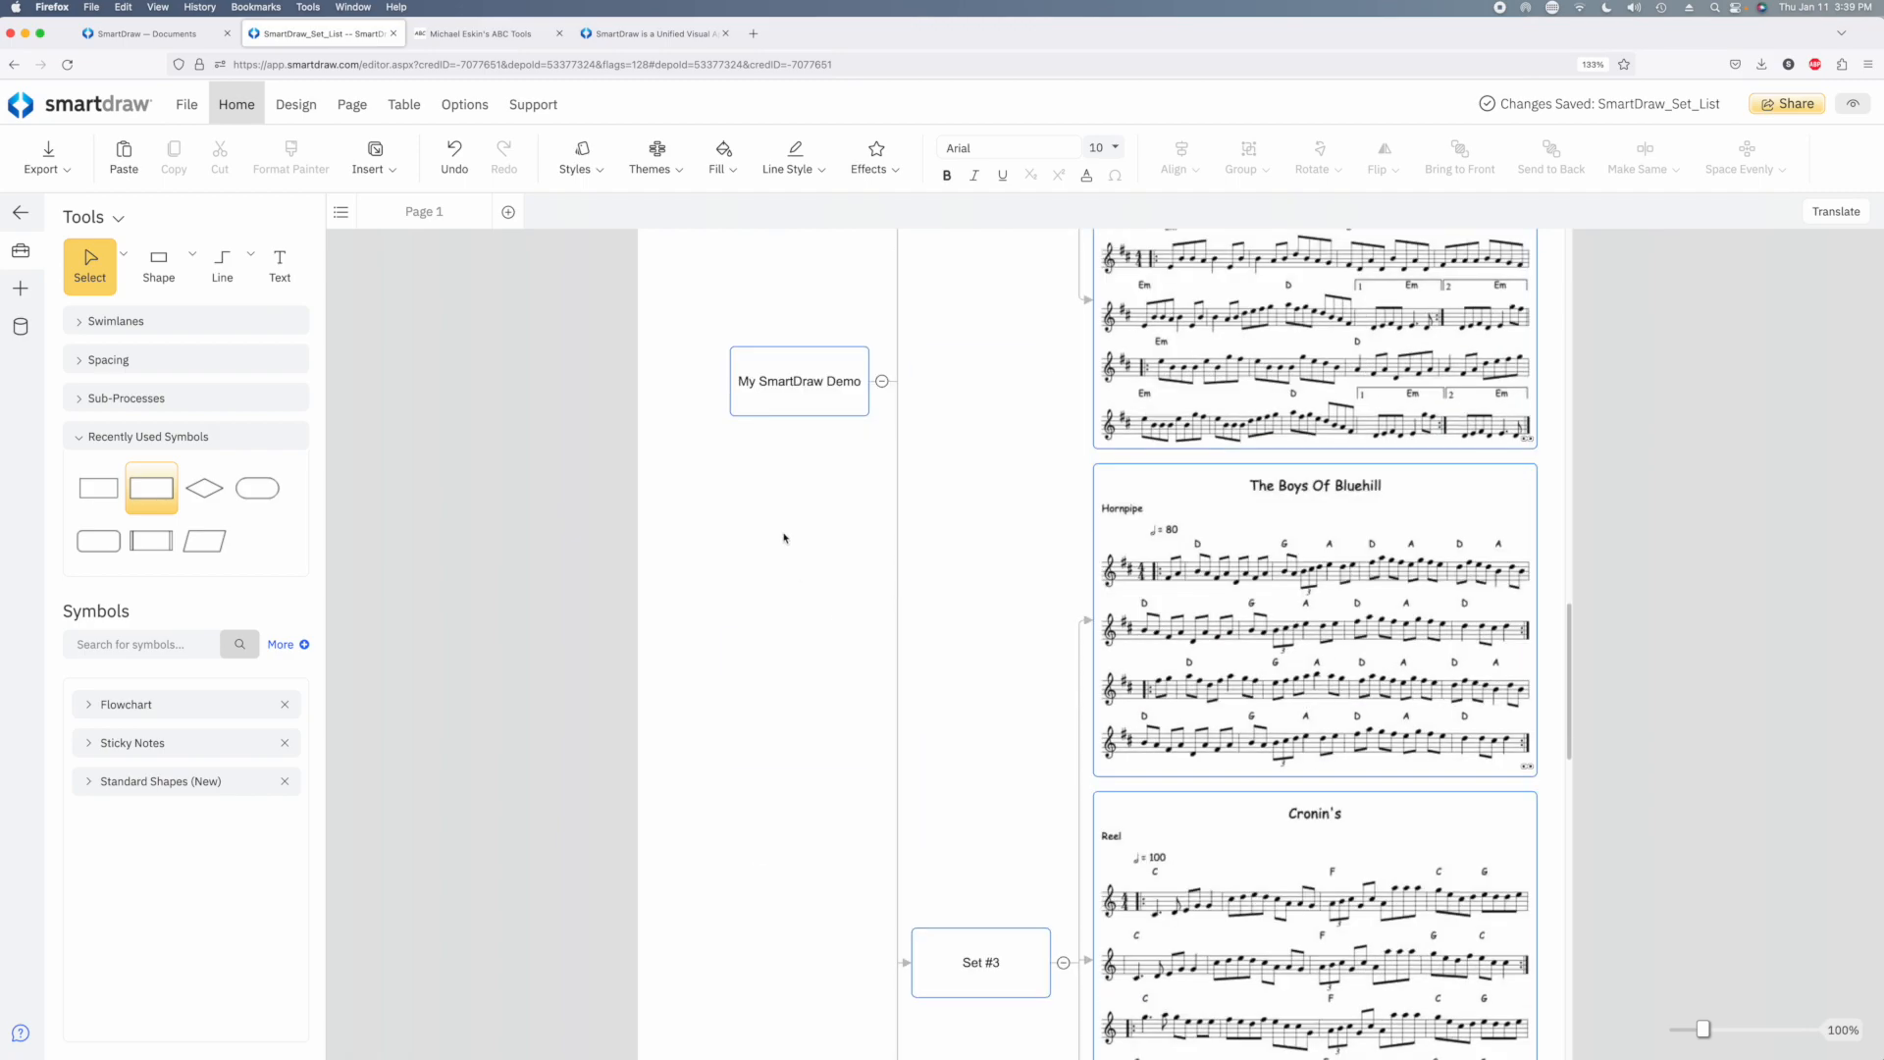
{"action": "scroll", "coordinate": [1030, 480], "scroll_direction": "up", "scroll_amount": 7}
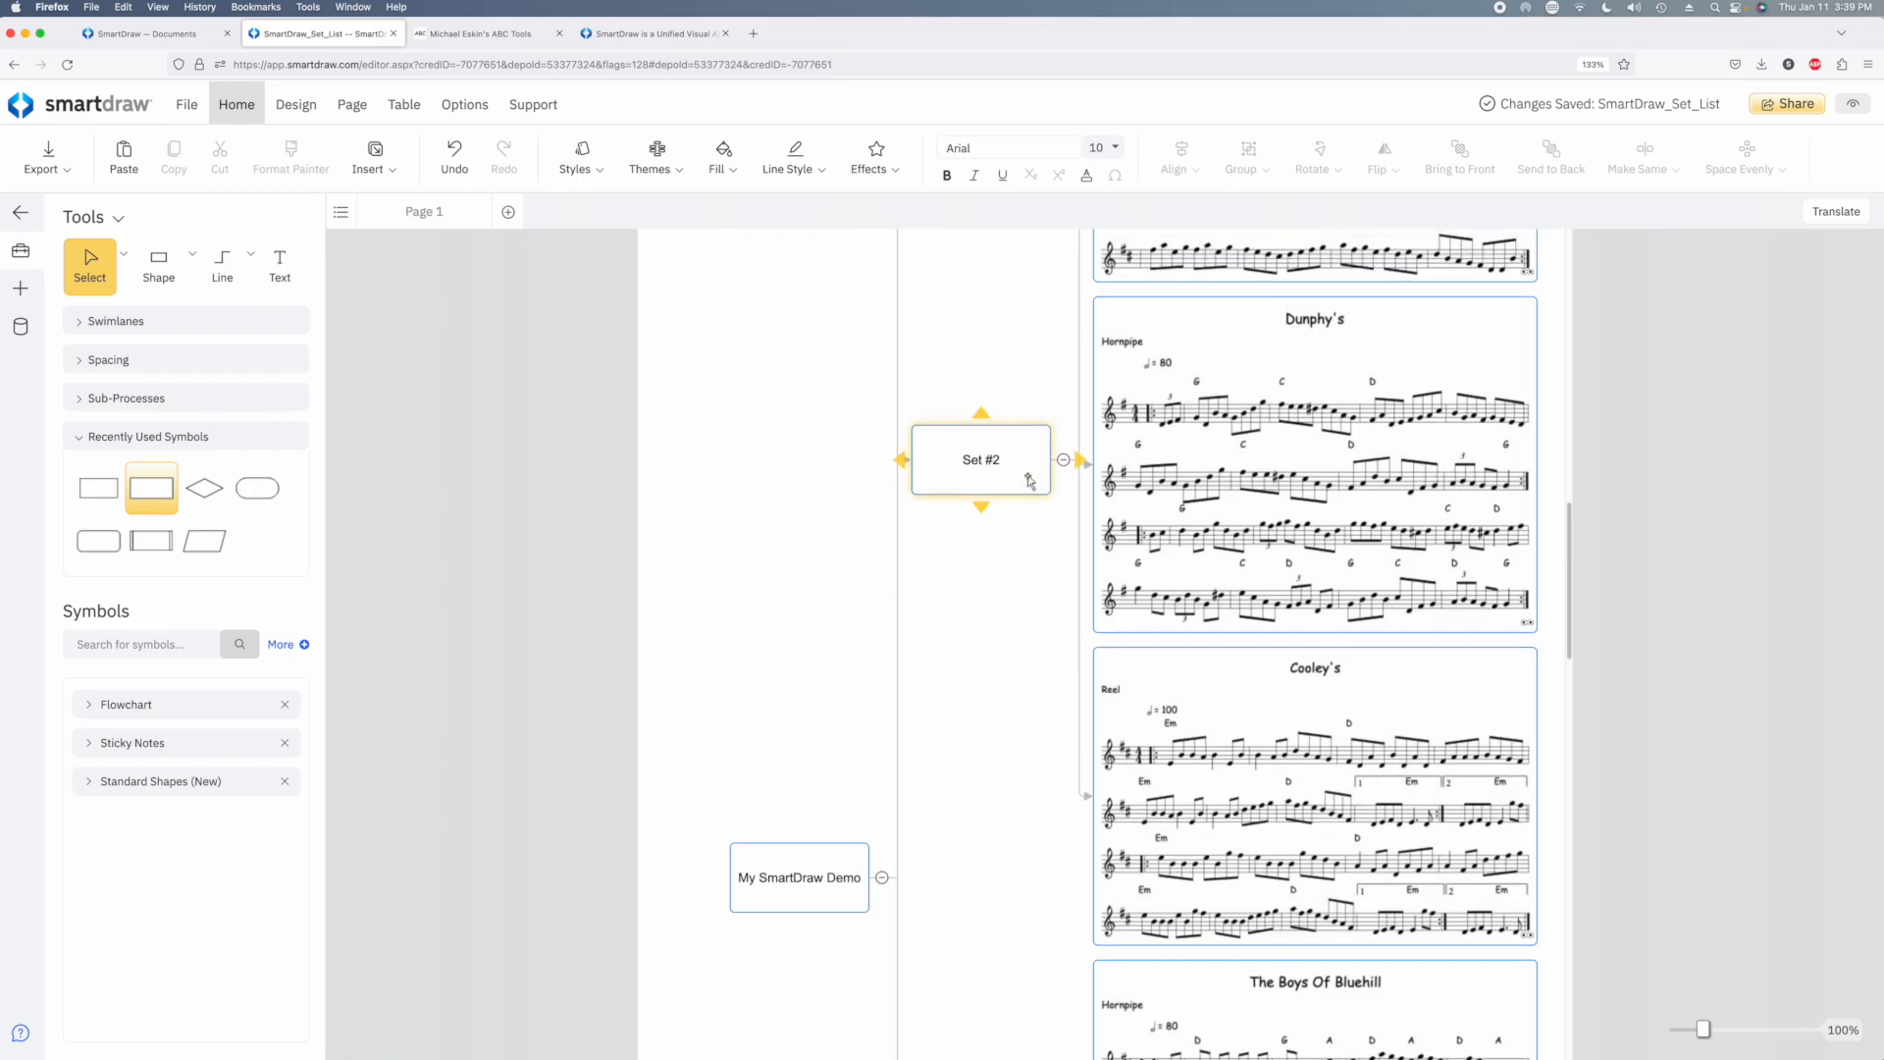
Collapse the tune branches of Set #1, Set #2, Set #3 and Set #4 in the diagram
{"action": "scroll", "coordinate": [1029, 480], "scroll_direction": "up", "scroll_amount": 10}
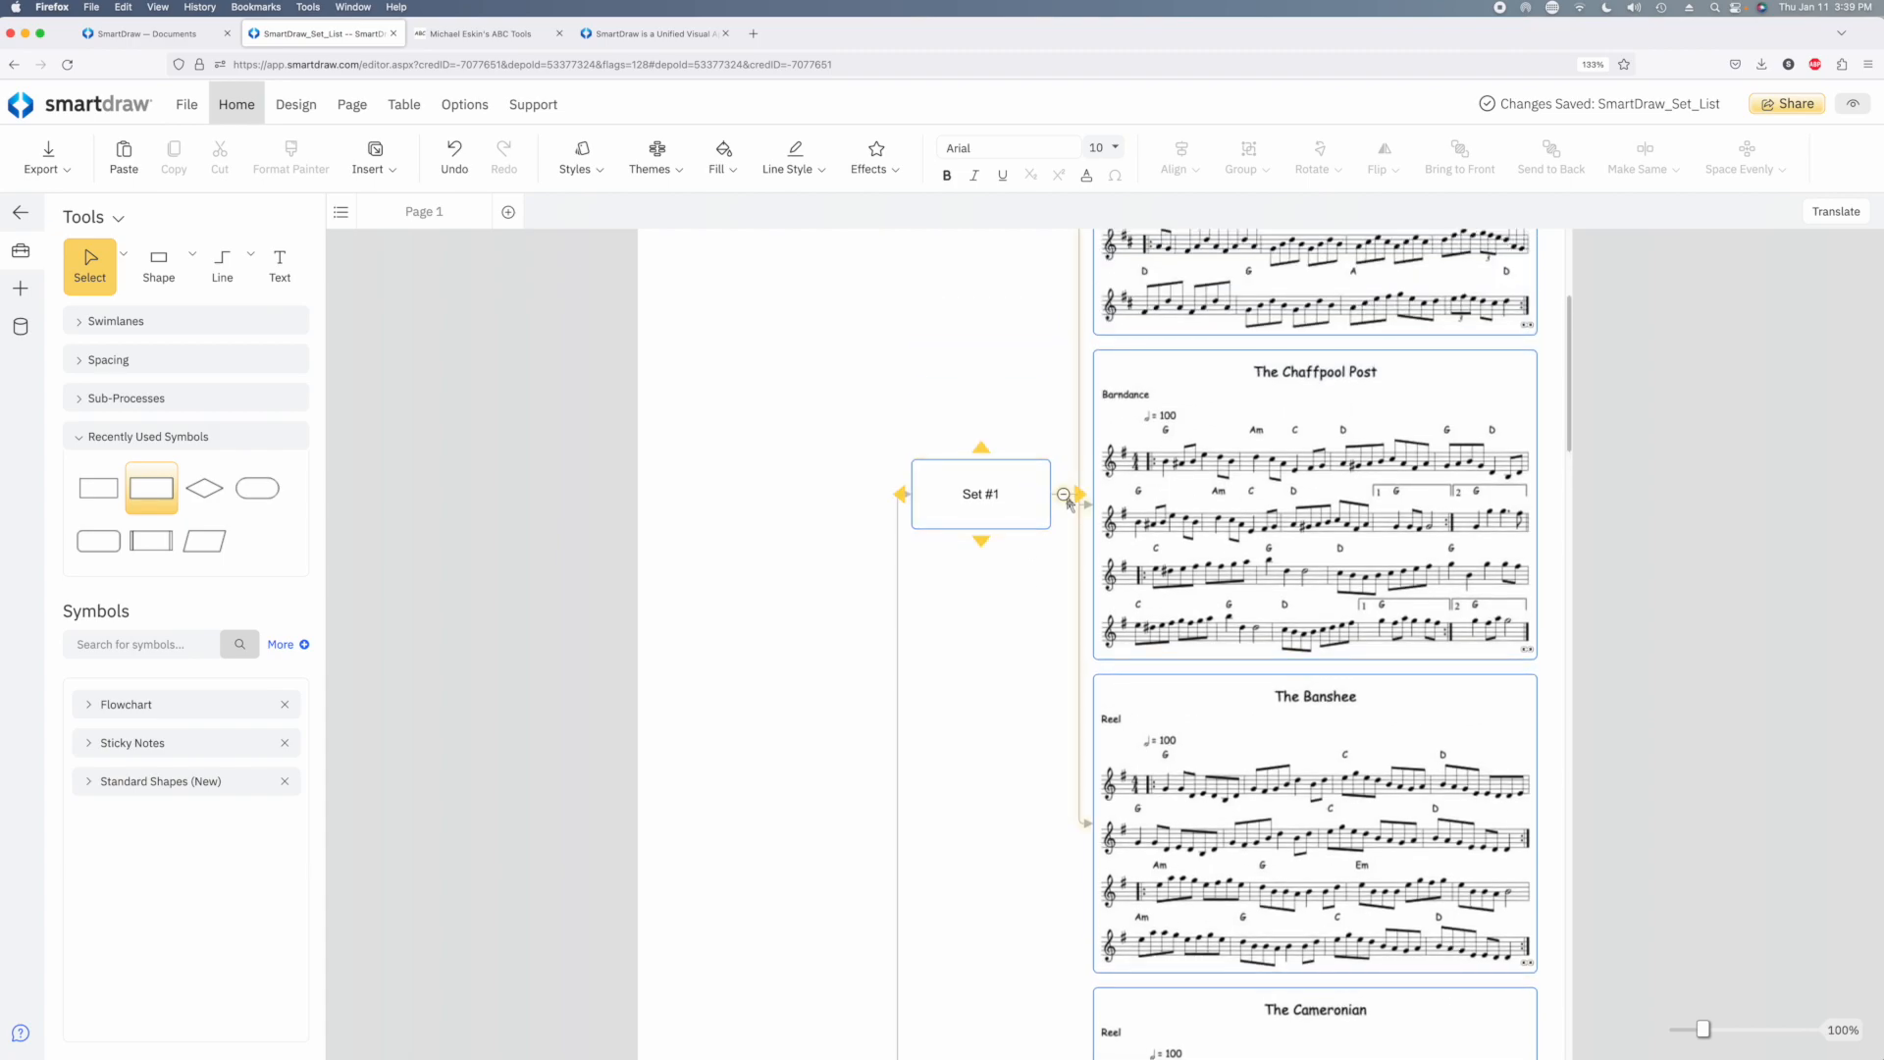
{"action": "left_click", "coordinate": [1065, 495]}
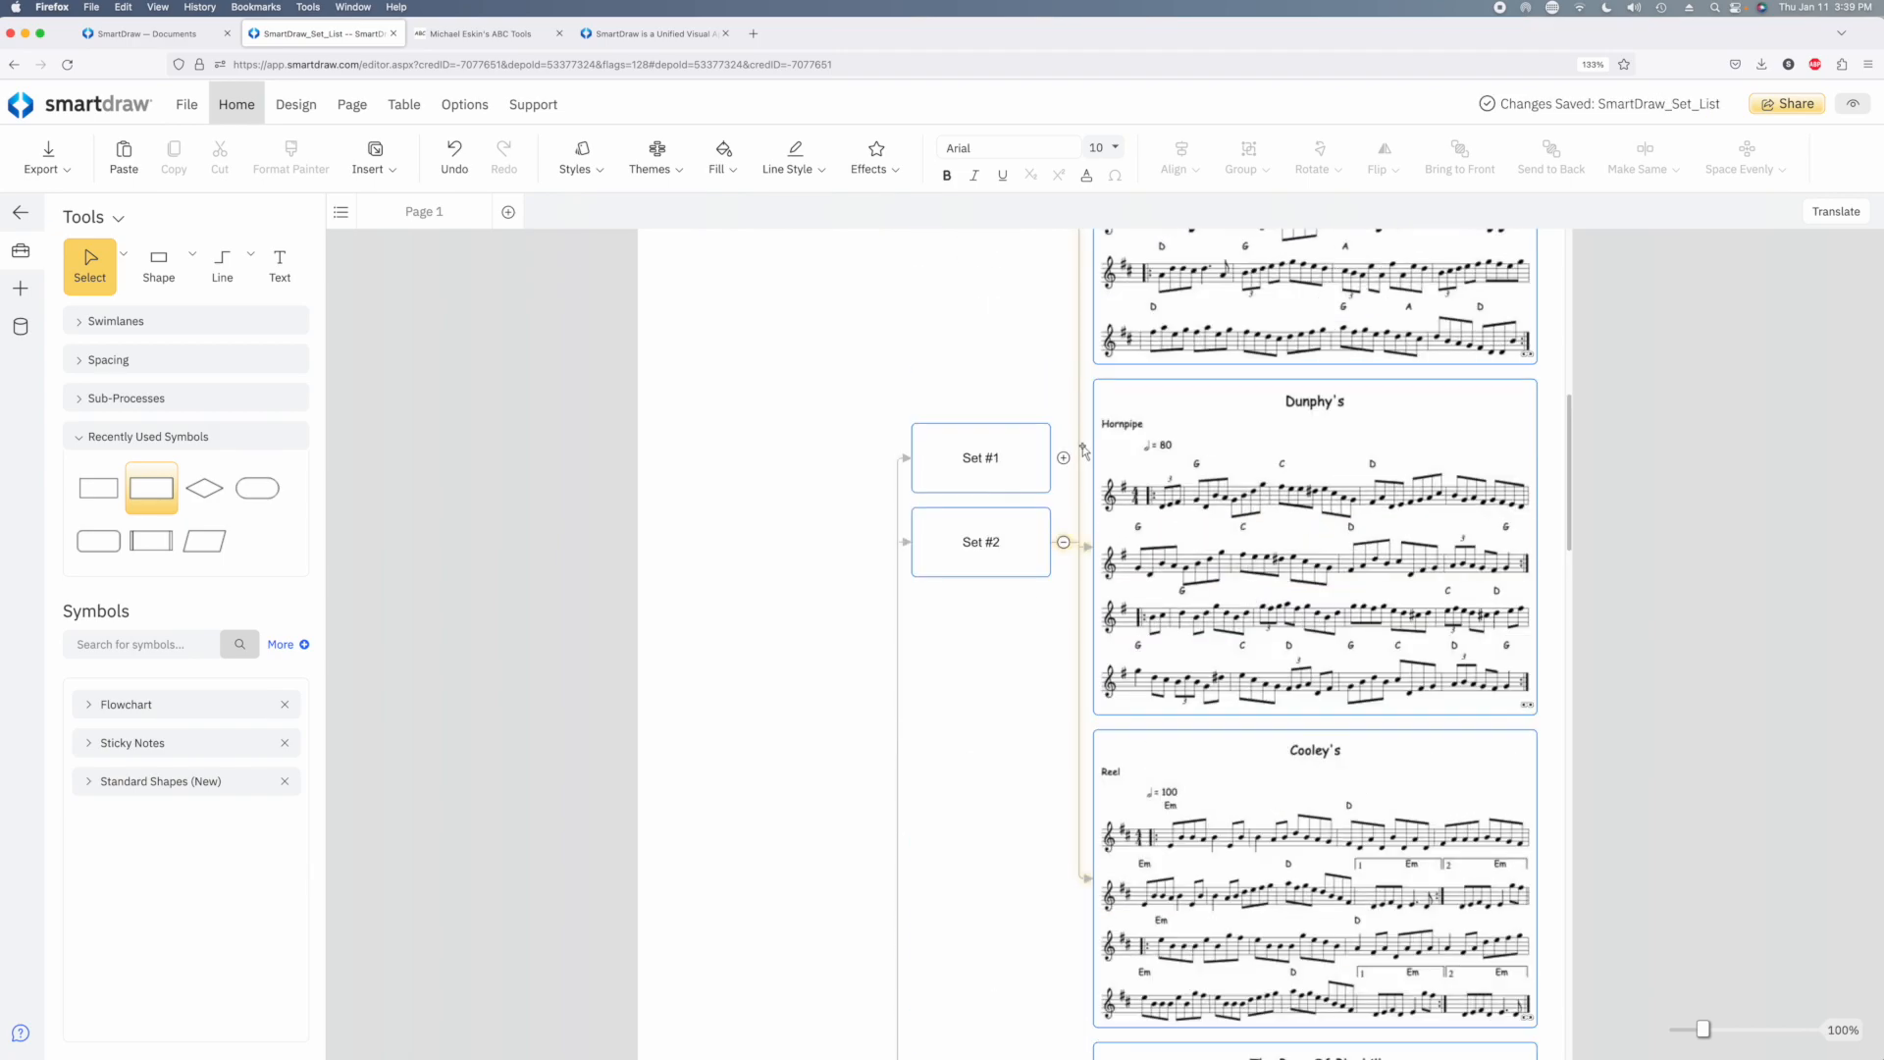
{"action": "left_click", "coordinate": [1065, 541]}
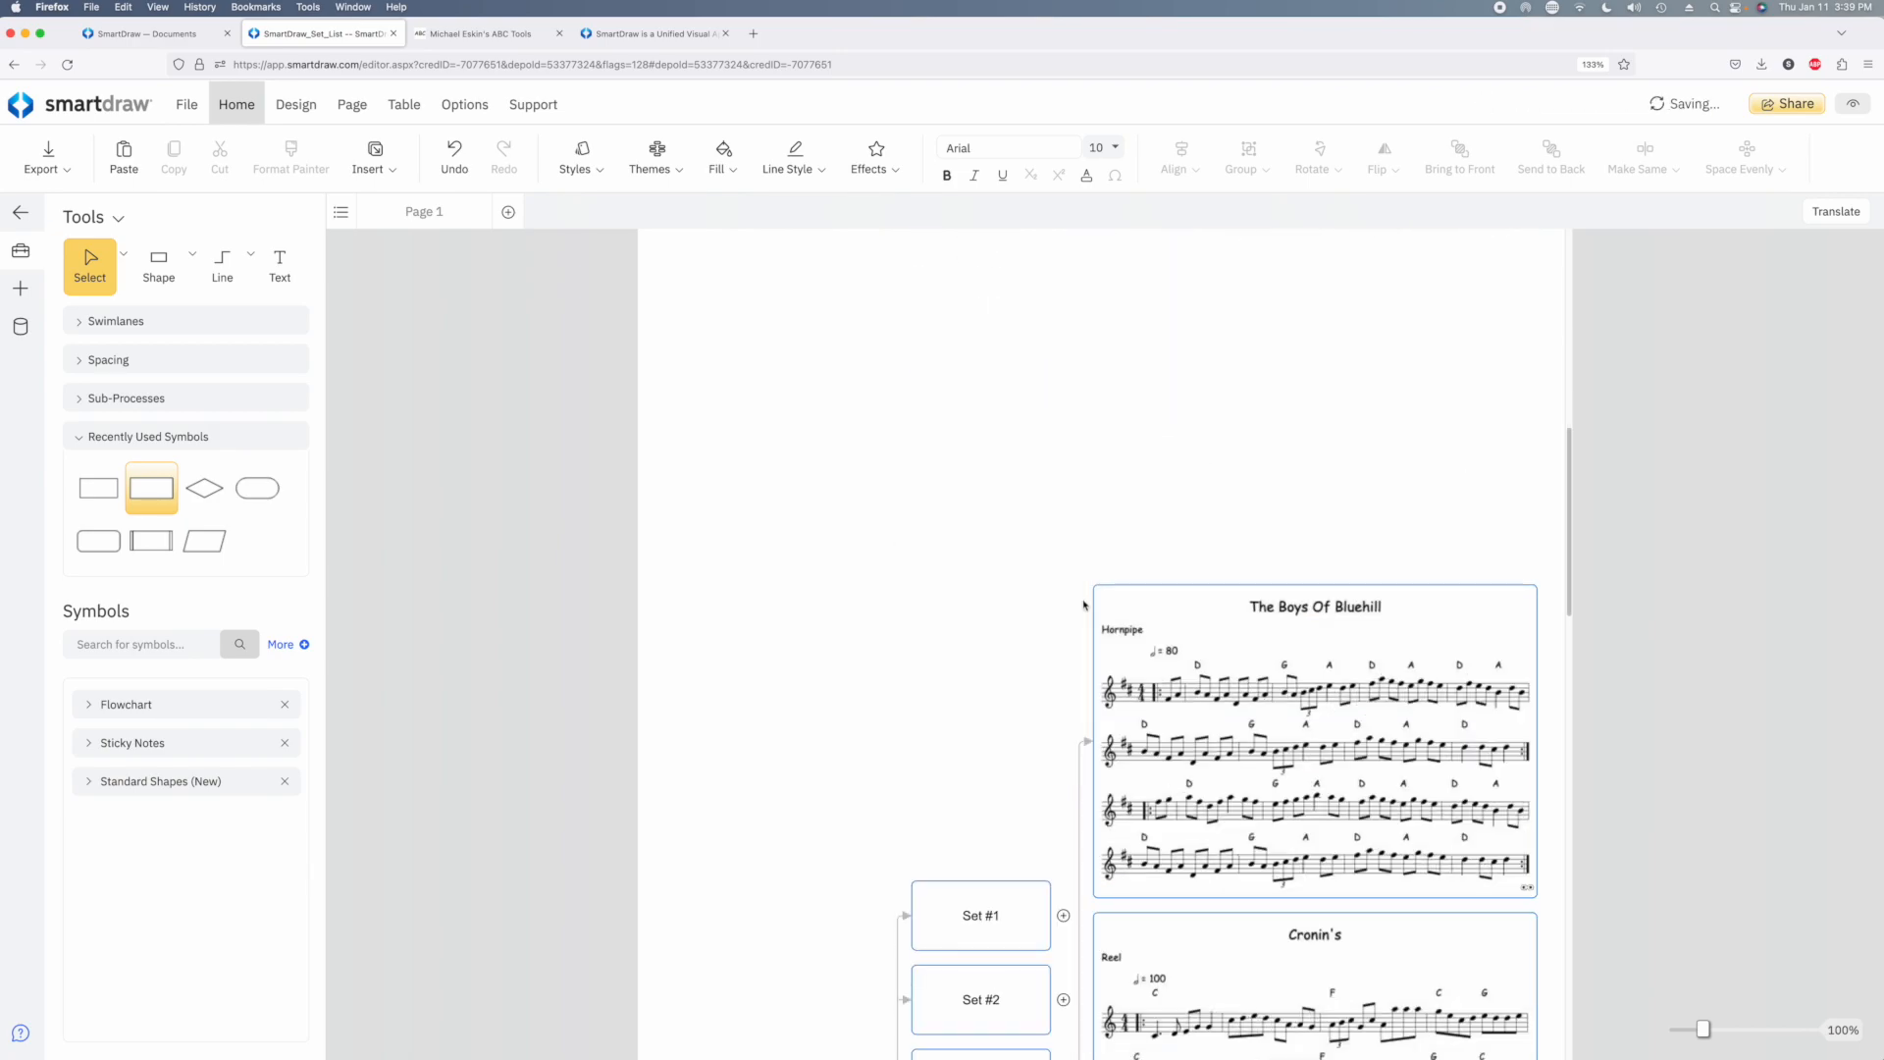
{"action": "left_click", "coordinate": [1065, 667]}
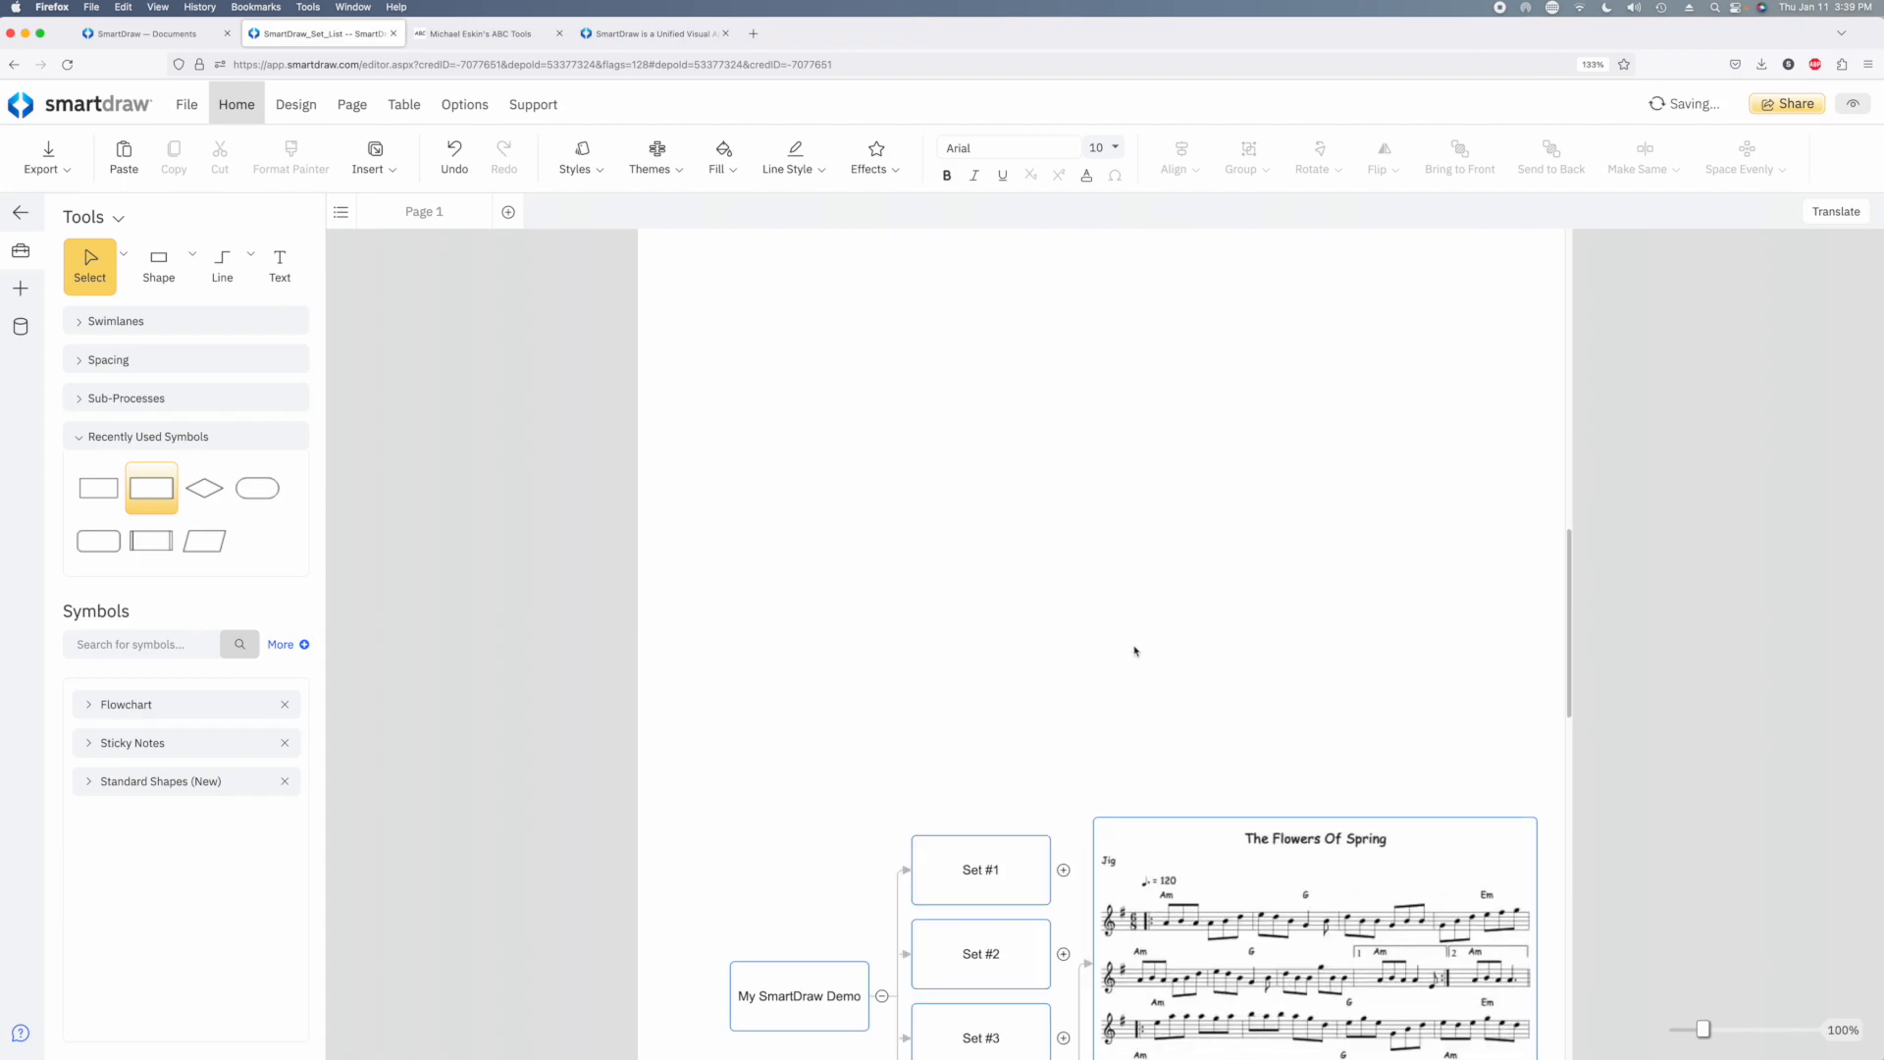
{"action": "left_click", "coordinate": [1065, 489]}
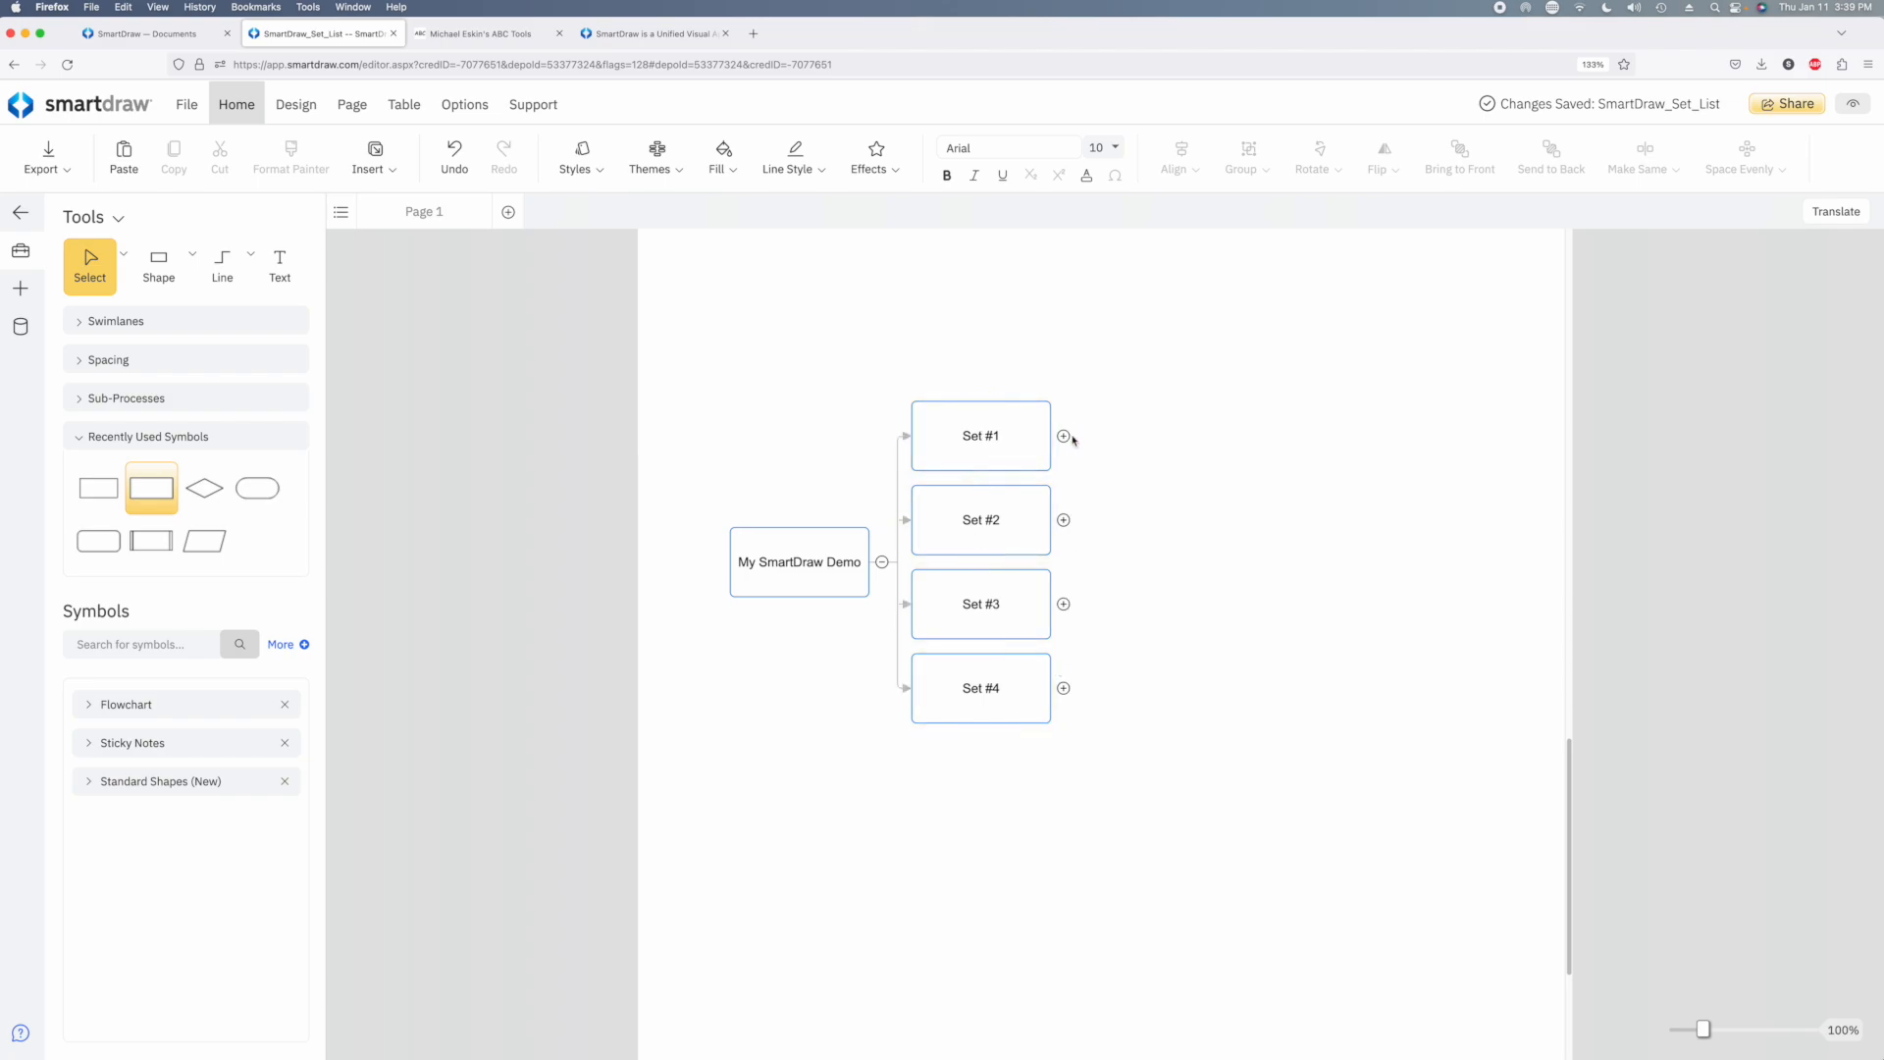
Expand Set #1, play Alexander's from its tune link, and return to the SmartDraw_Set_List diagram
{"action": "left_click", "coordinate": [1063, 435]}
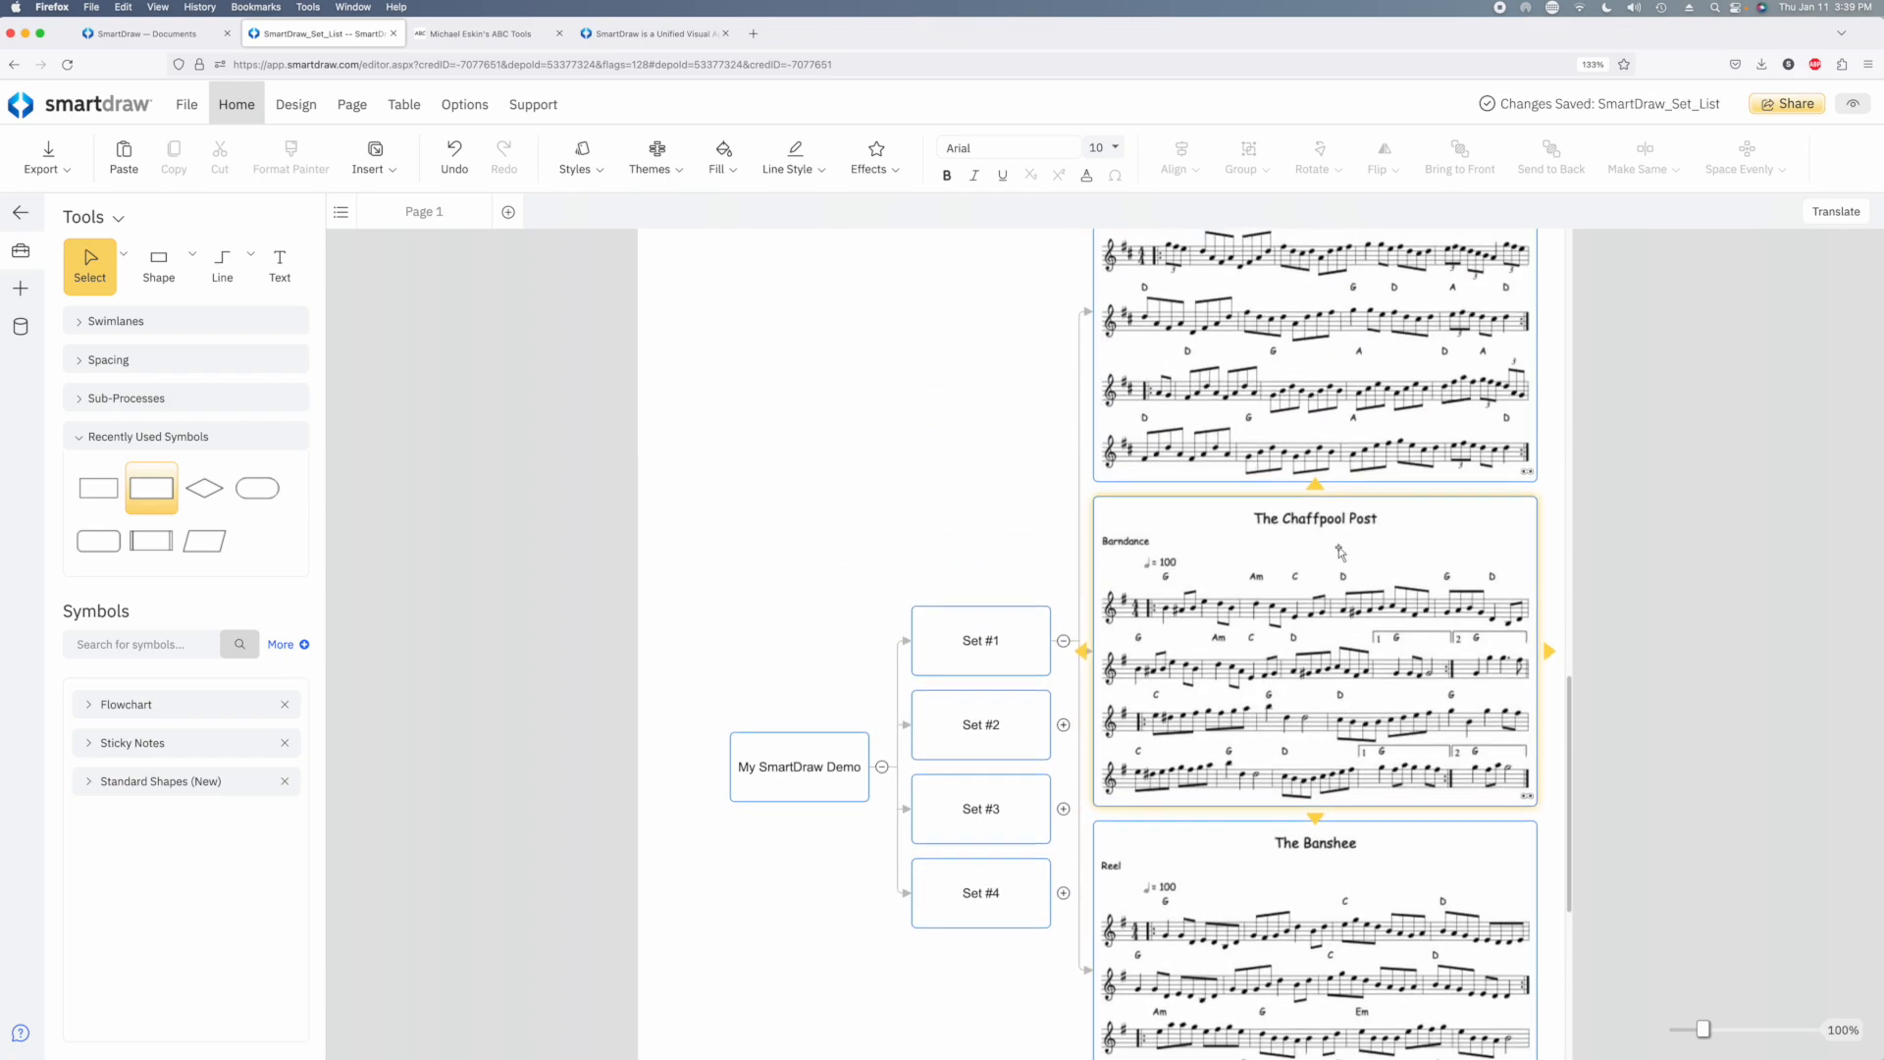
{"action": "scroll", "coordinate": [1340, 553], "scroll_direction": "up", "scroll_amount": 2}
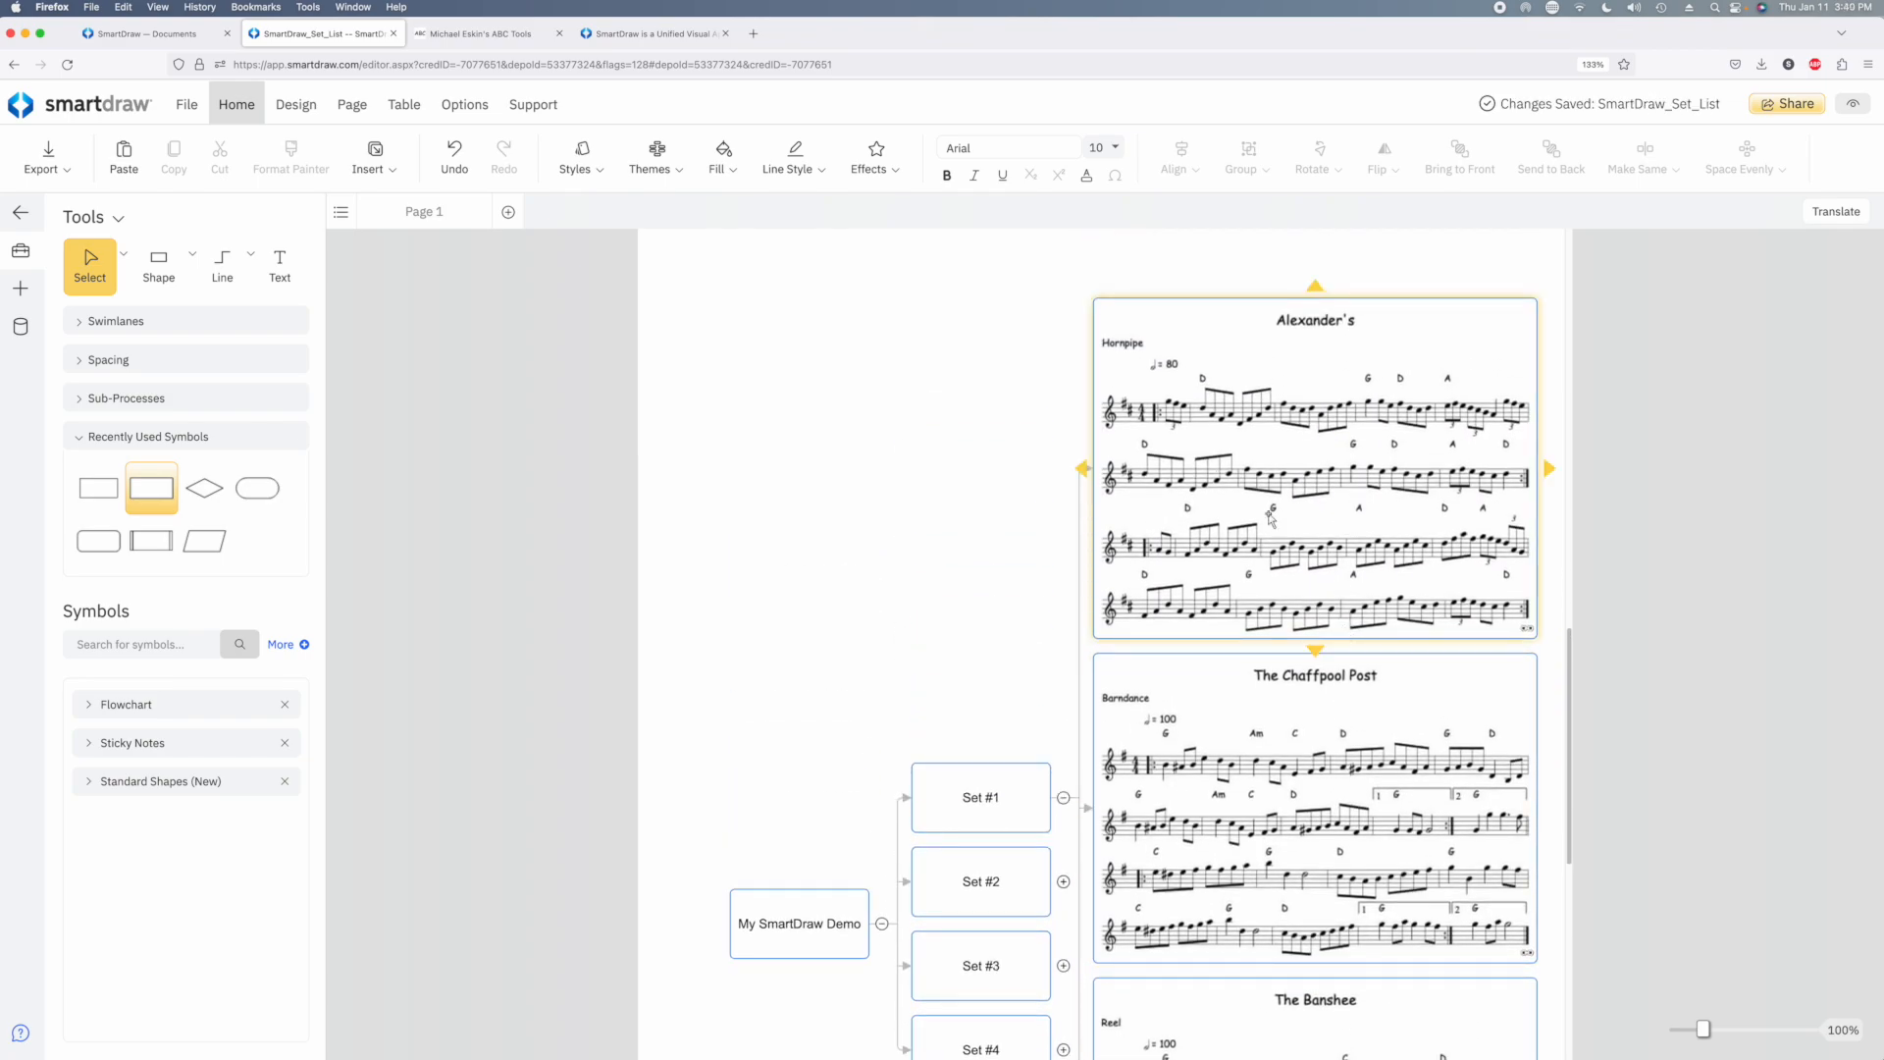
{"action": "left_click", "coordinate": [1529, 634]}
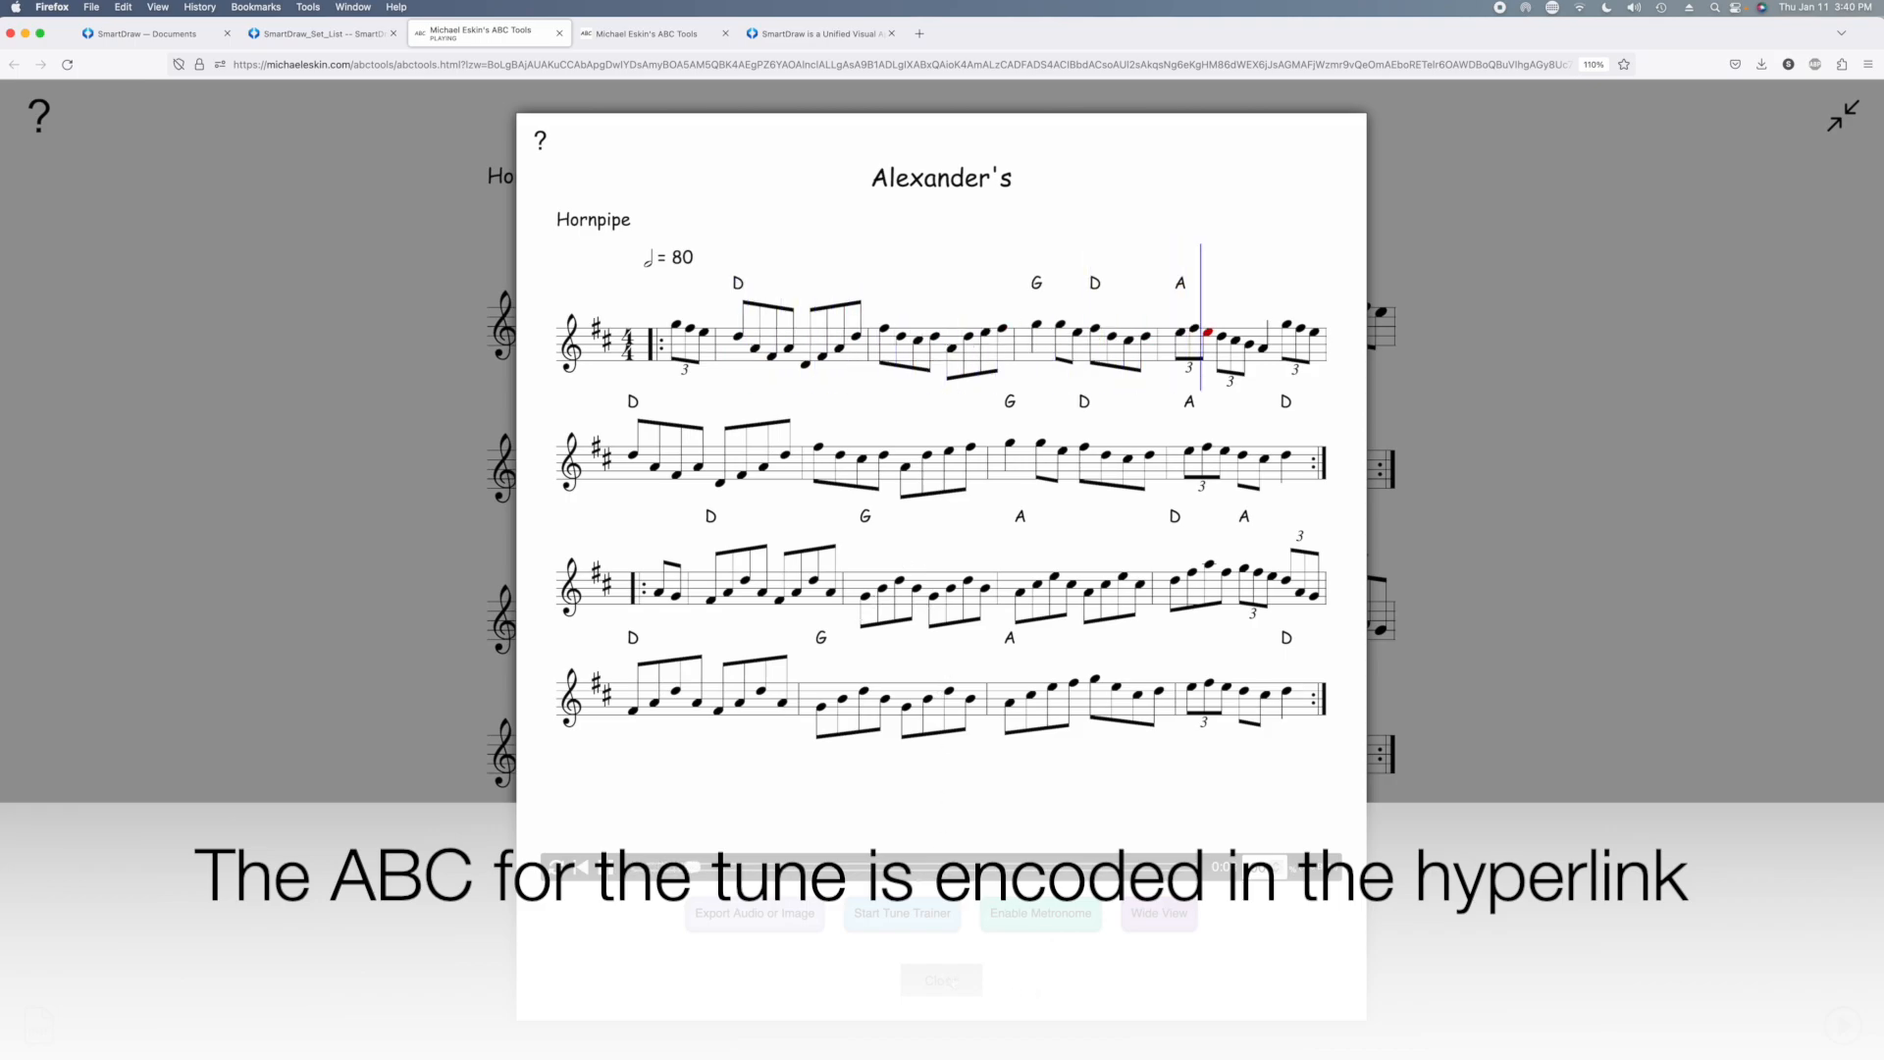
{"action": "left_click", "coordinate": [943, 979]}
{"action": "left_click", "coordinate": [319, 33]}
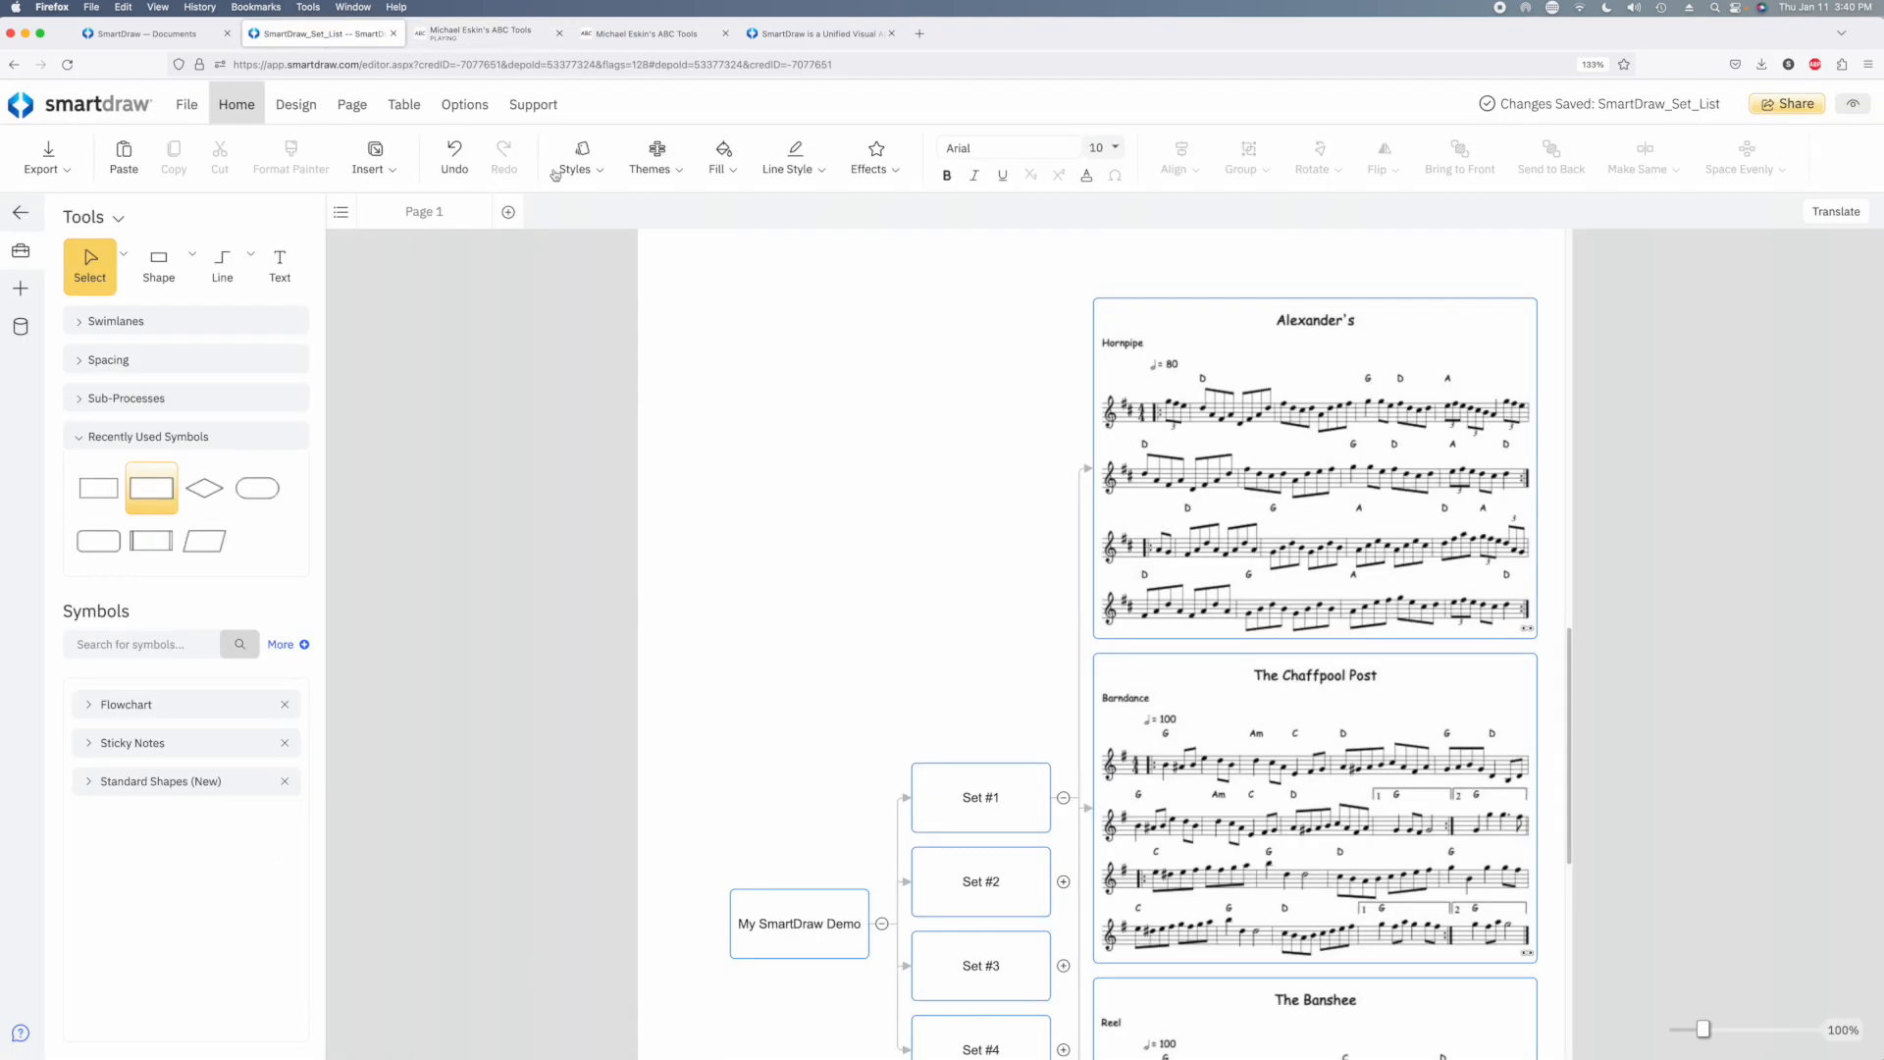
Collapse the Set #1 branch and expand the Set #2 branch in the diagram
{"action": "left_click", "coordinate": [1063, 798]}
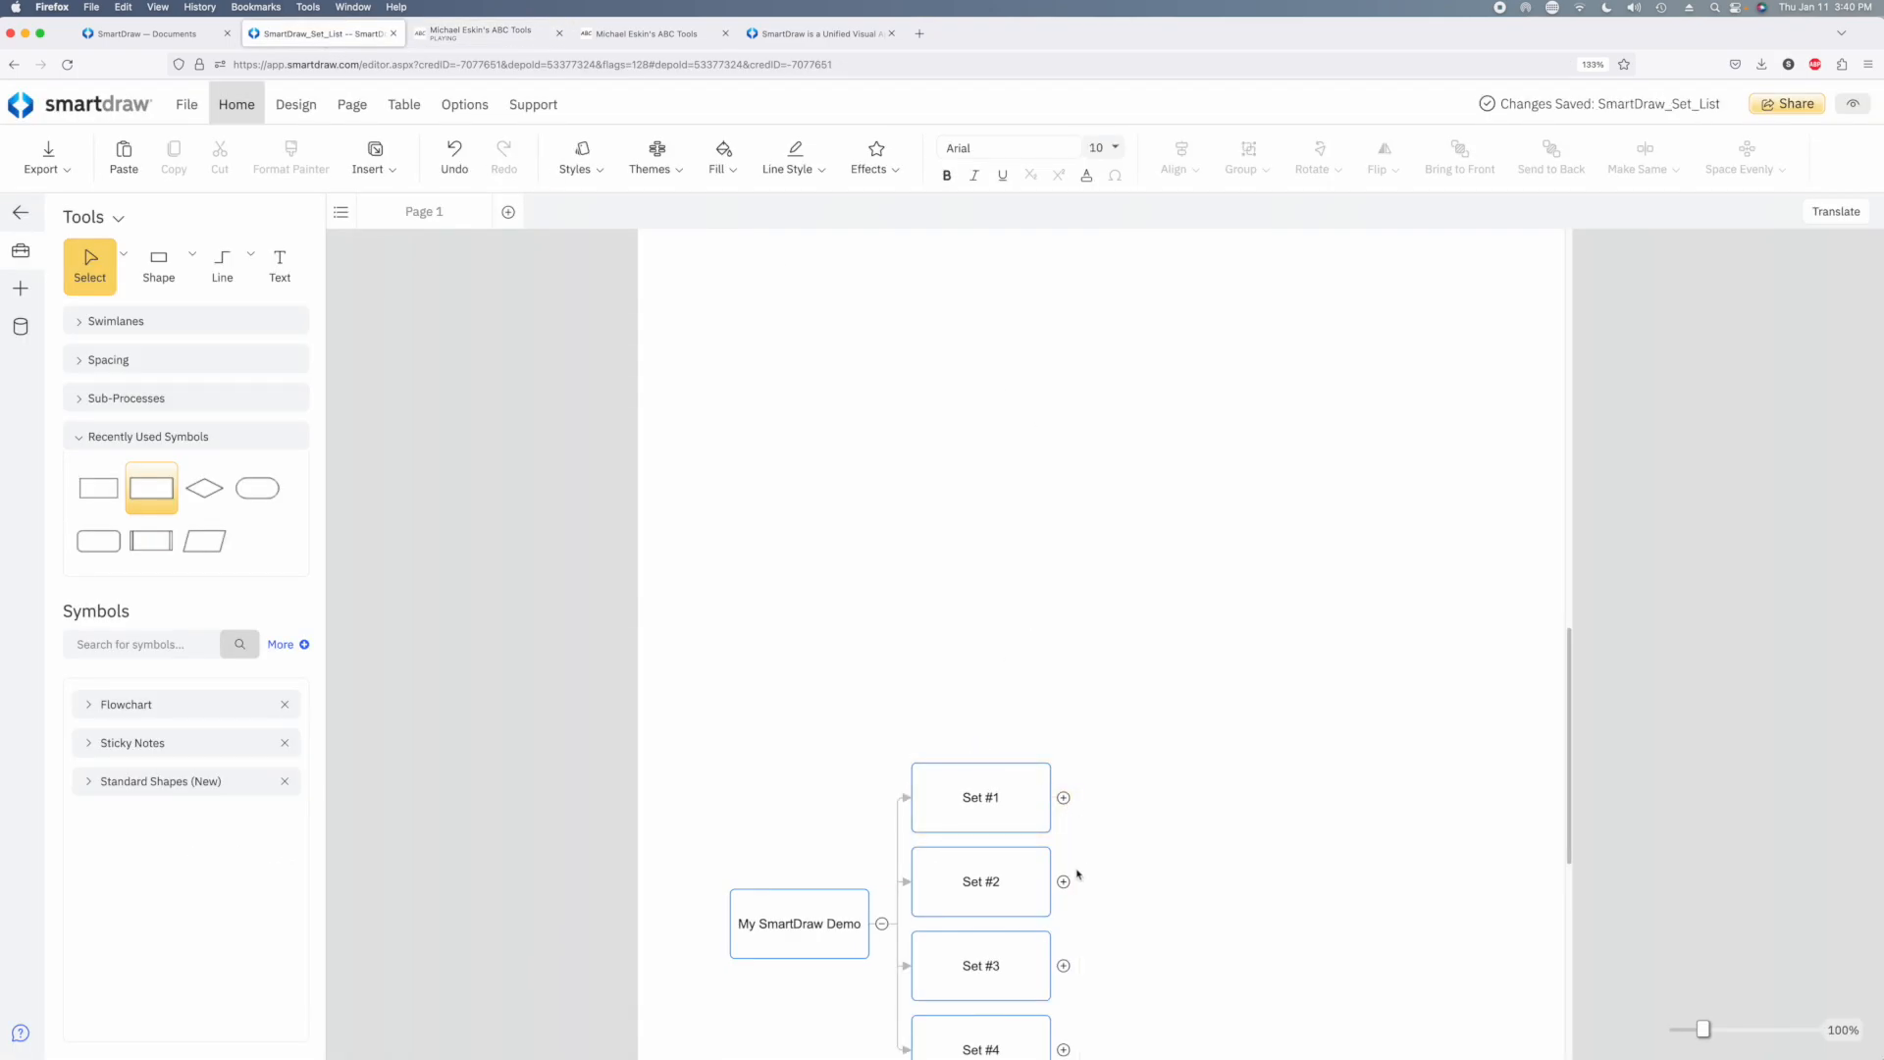
{"action": "scroll", "coordinate": [1081, 878], "scroll_direction": "down", "scroll_amount": 2}
{"action": "left_click", "coordinate": [1064, 611]}
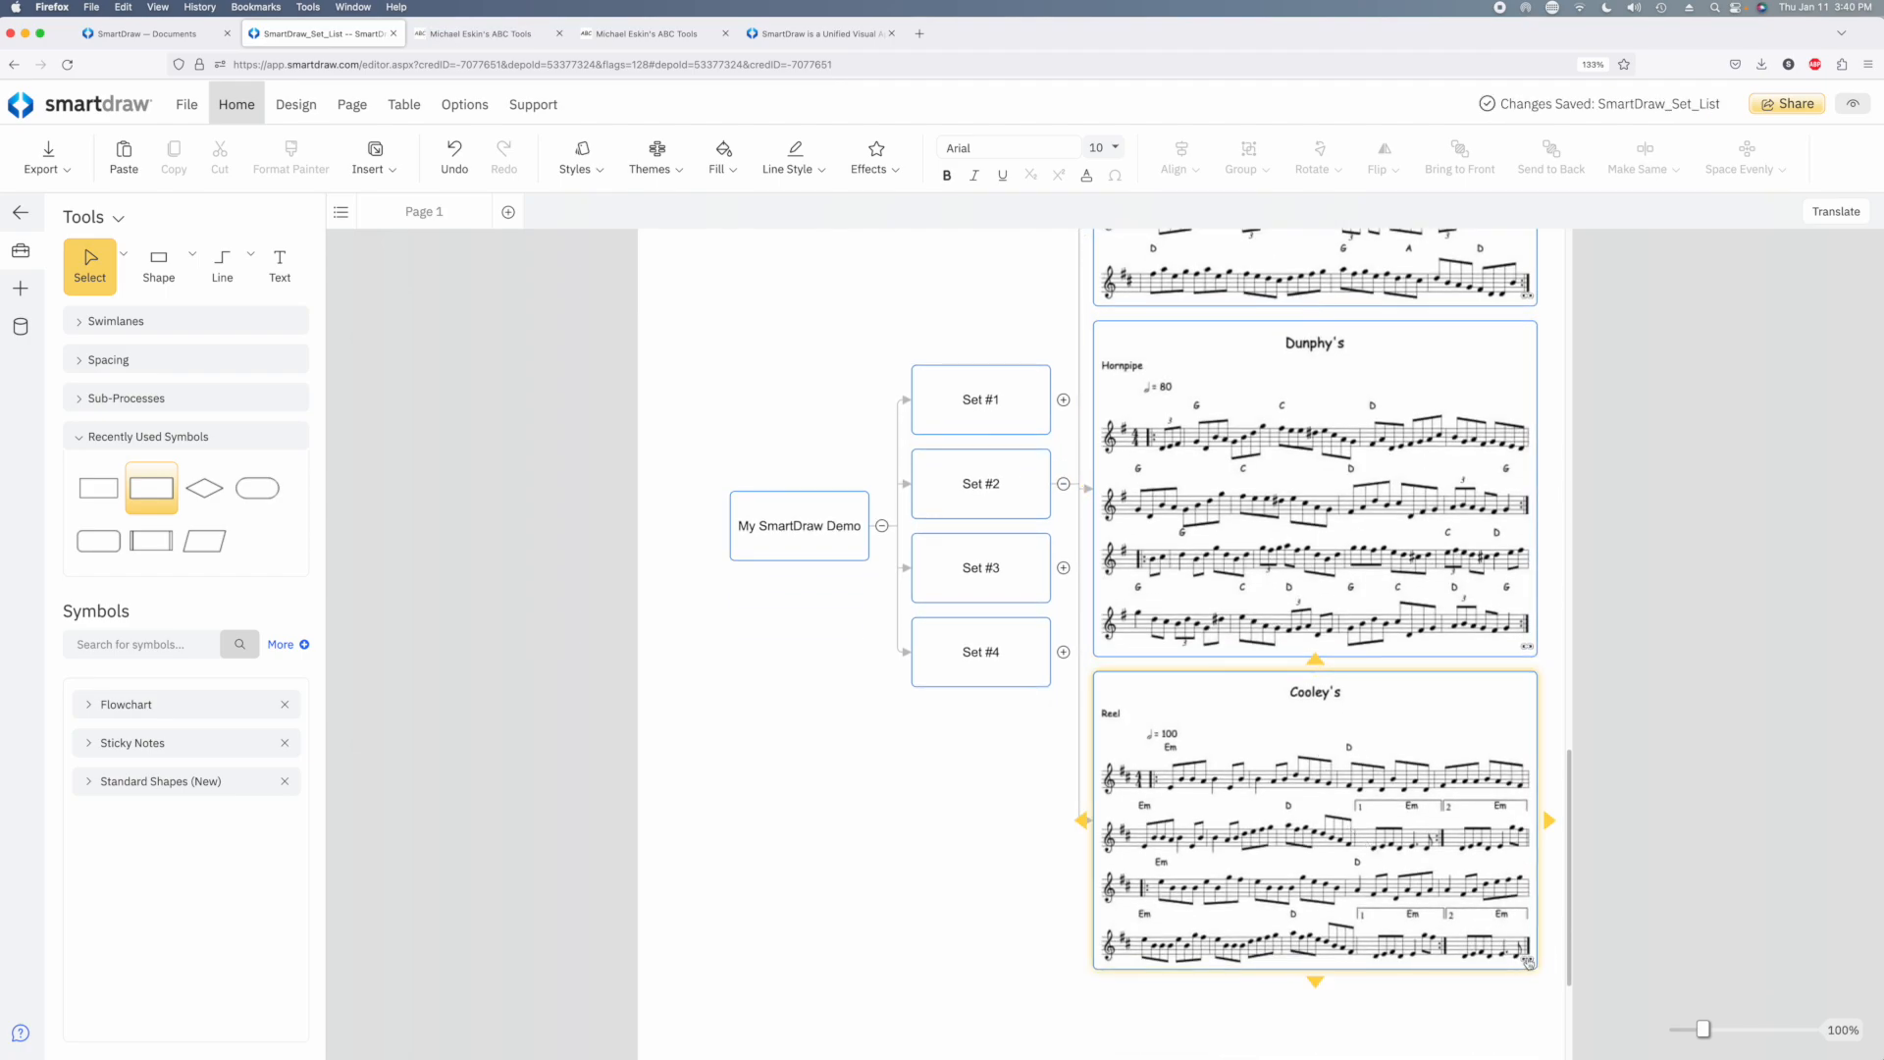
Play Cooley's from the link on its notation in Set #2, and return to the SmartDraw_Set_List diagram
{"action": "left_click", "coordinate": [1528, 962]}
{"action": "left_click", "coordinate": [607, 868]}
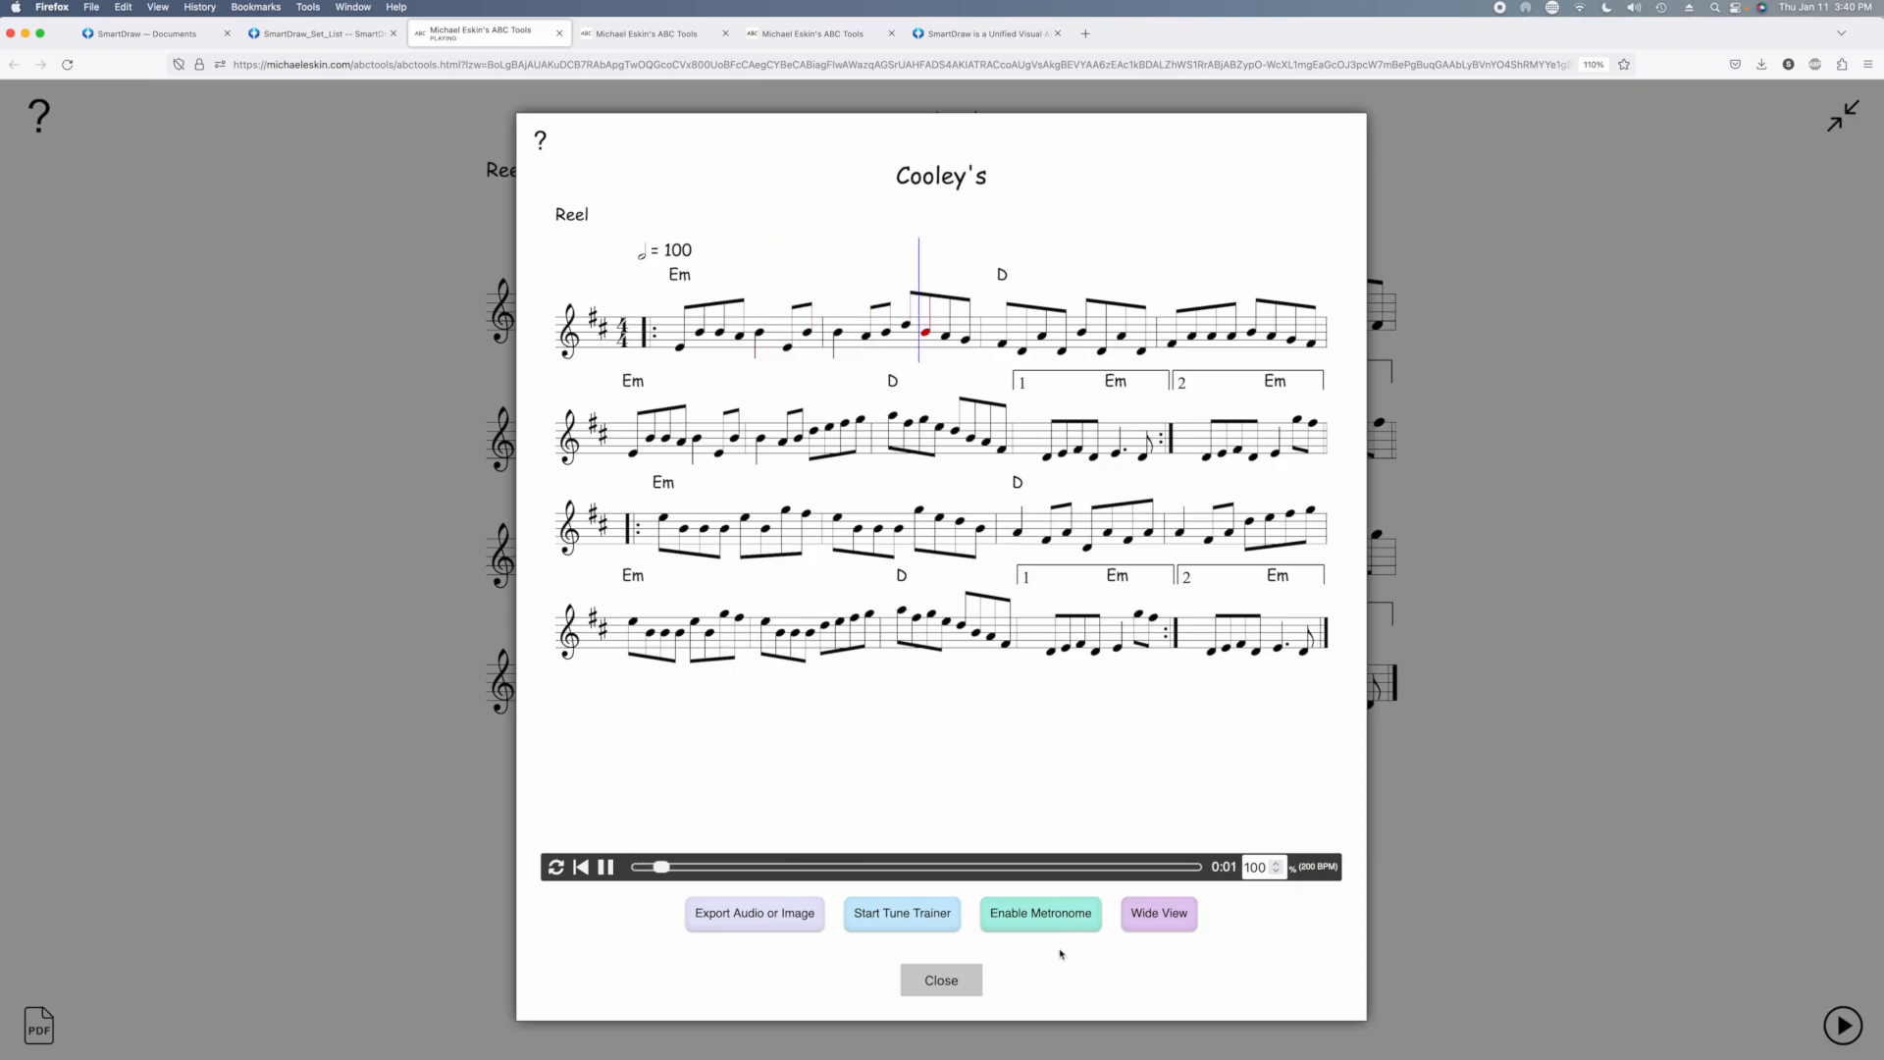
{"action": "left_click", "coordinate": [953, 983]}
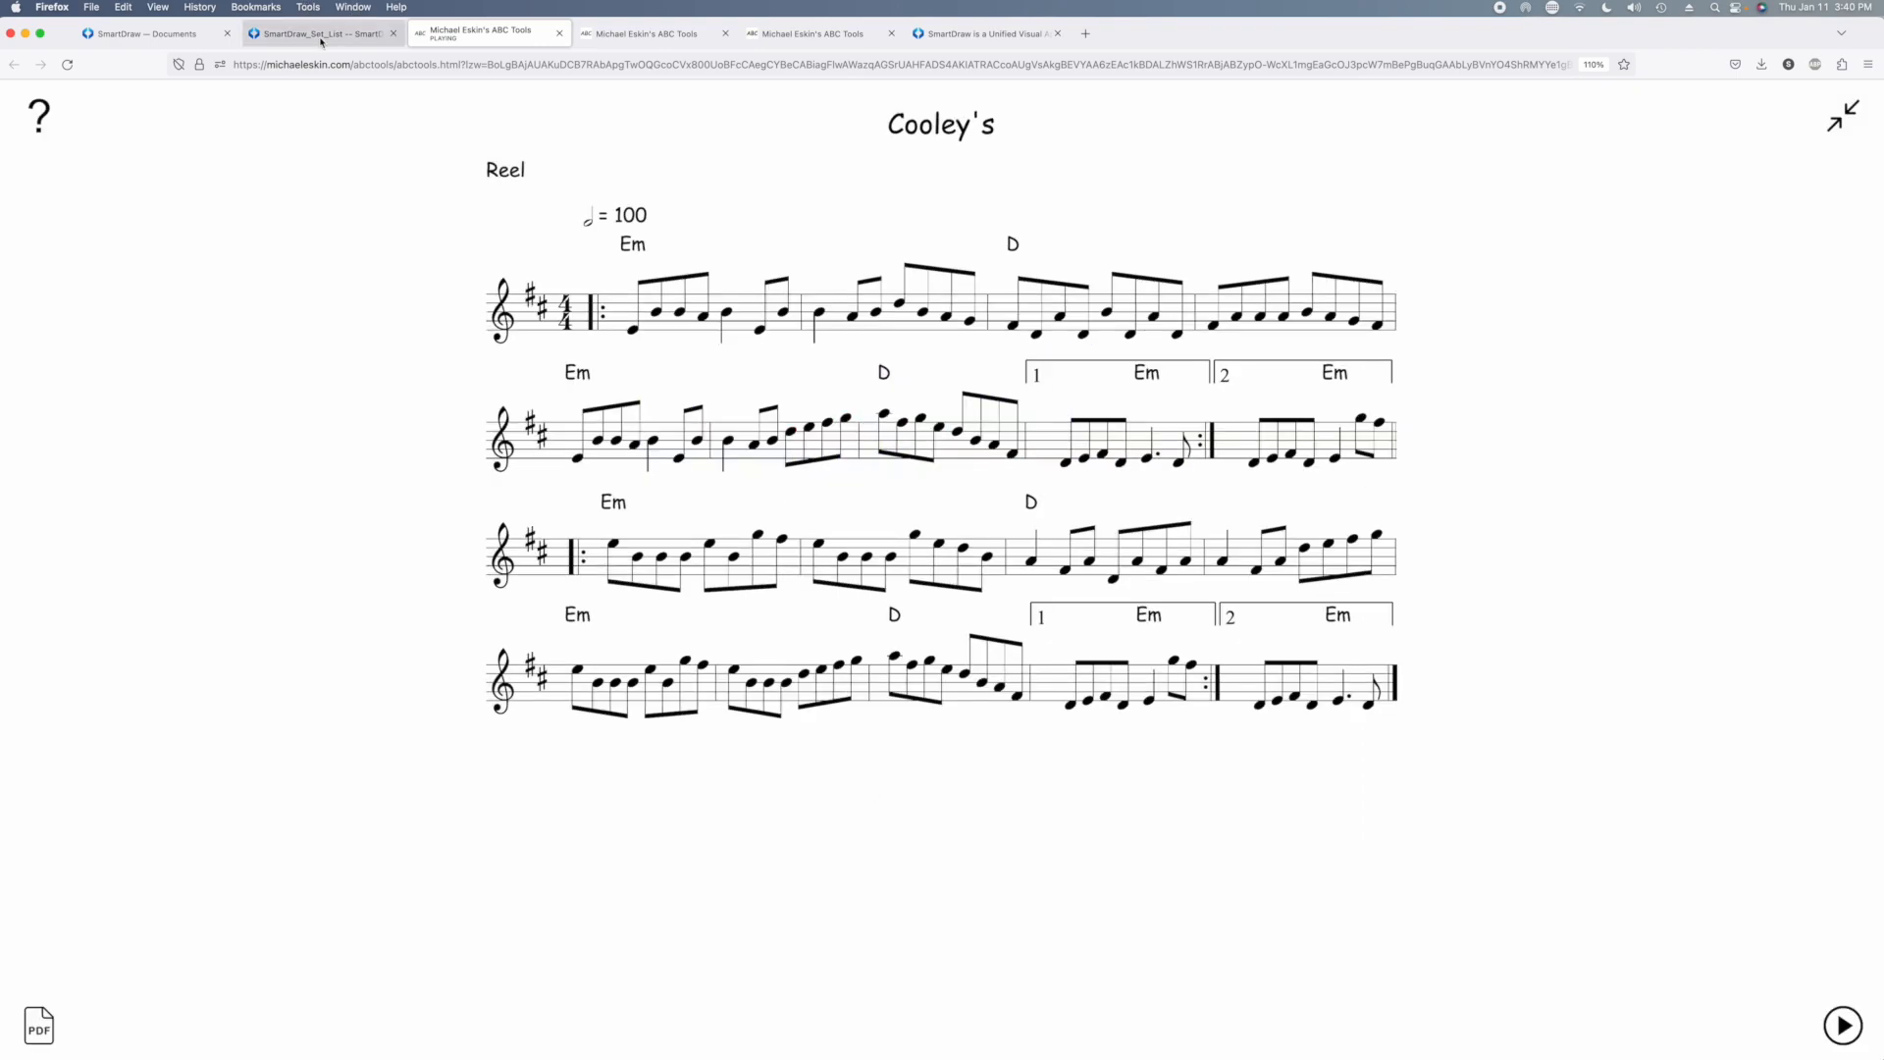
{"action": "left_click", "coordinate": [265, 34]}
Expand the Set #1, Set #3 and Set #4 branches so every set shows its tunes
{"action": "scroll", "coordinate": [841, 363], "scroll_direction": "up", "scroll_amount": 2}
{"action": "scroll", "coordinate": [756, 370], "scroll_direction": "up", "scroll_amount": 3}
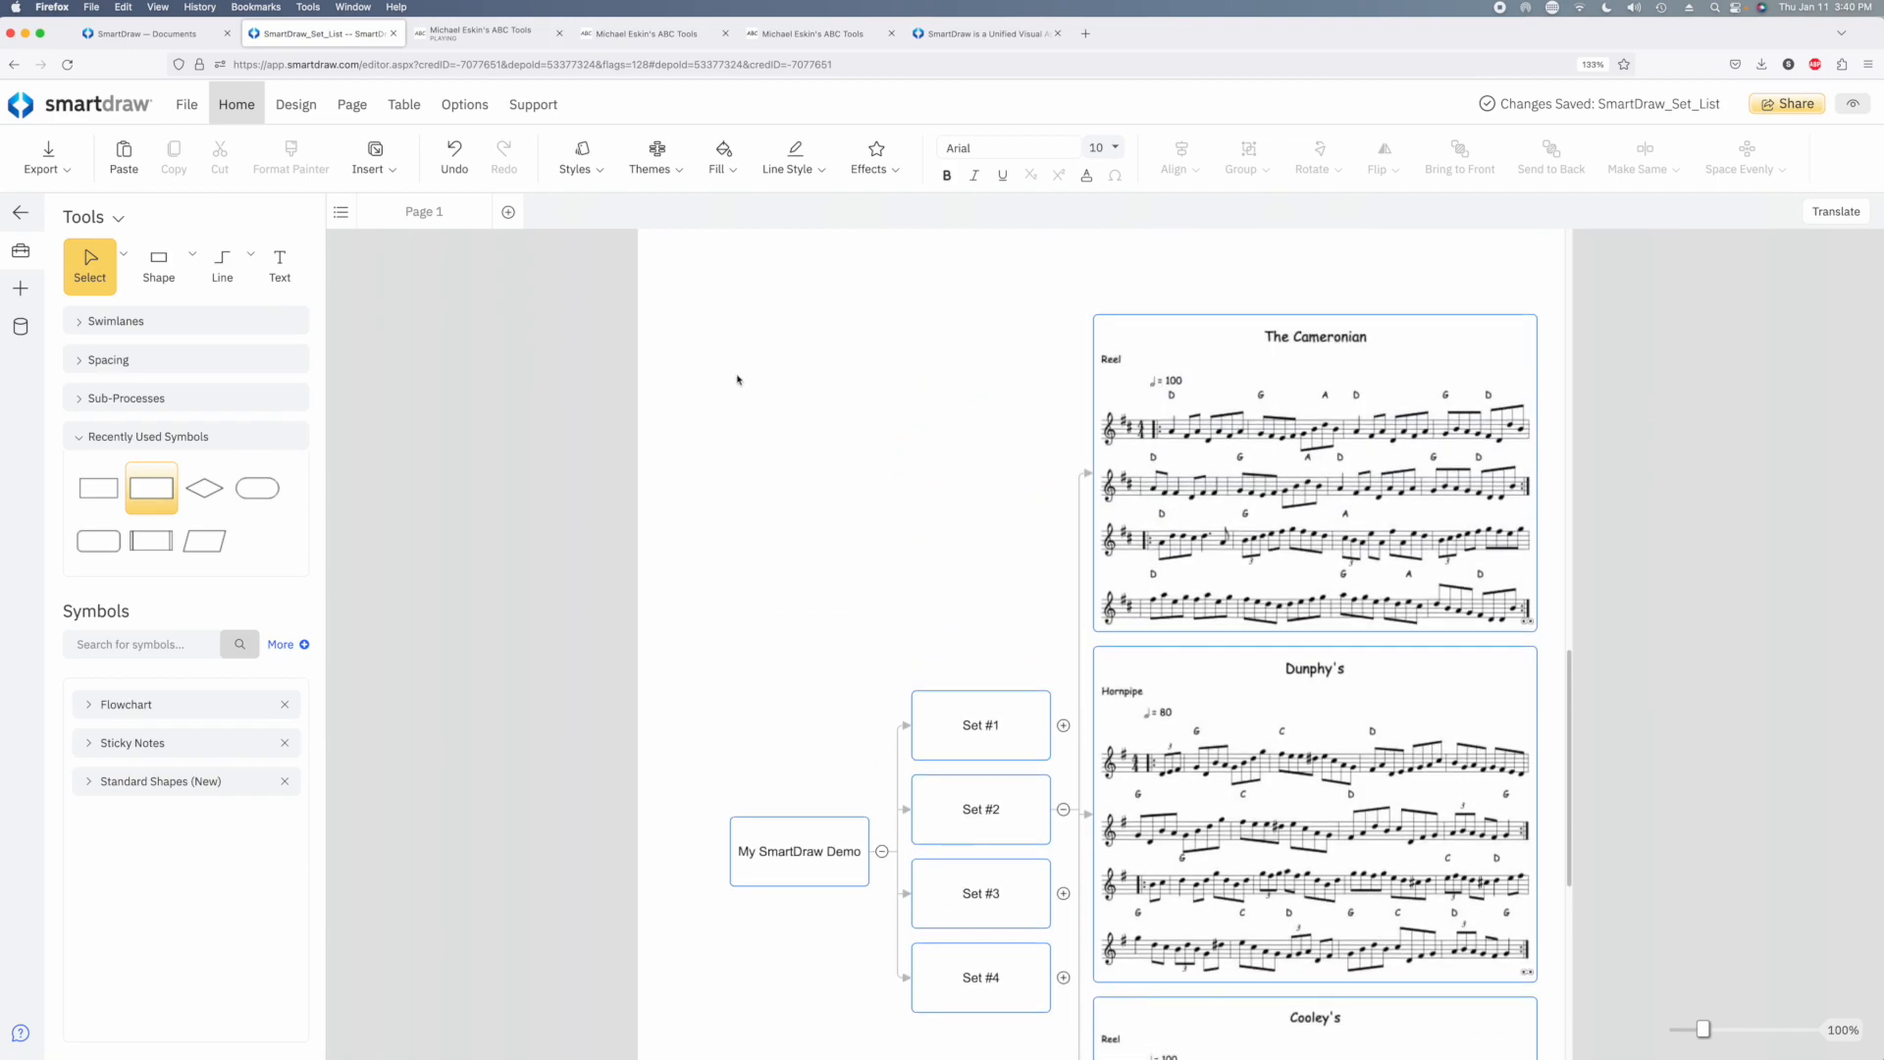
{"action": "left_click", "coordinate": [1063, 725]}
{"action": "scroll", "coordinate": [1122, 757], "scroll_direction": "down", "scroll_amount": 10}
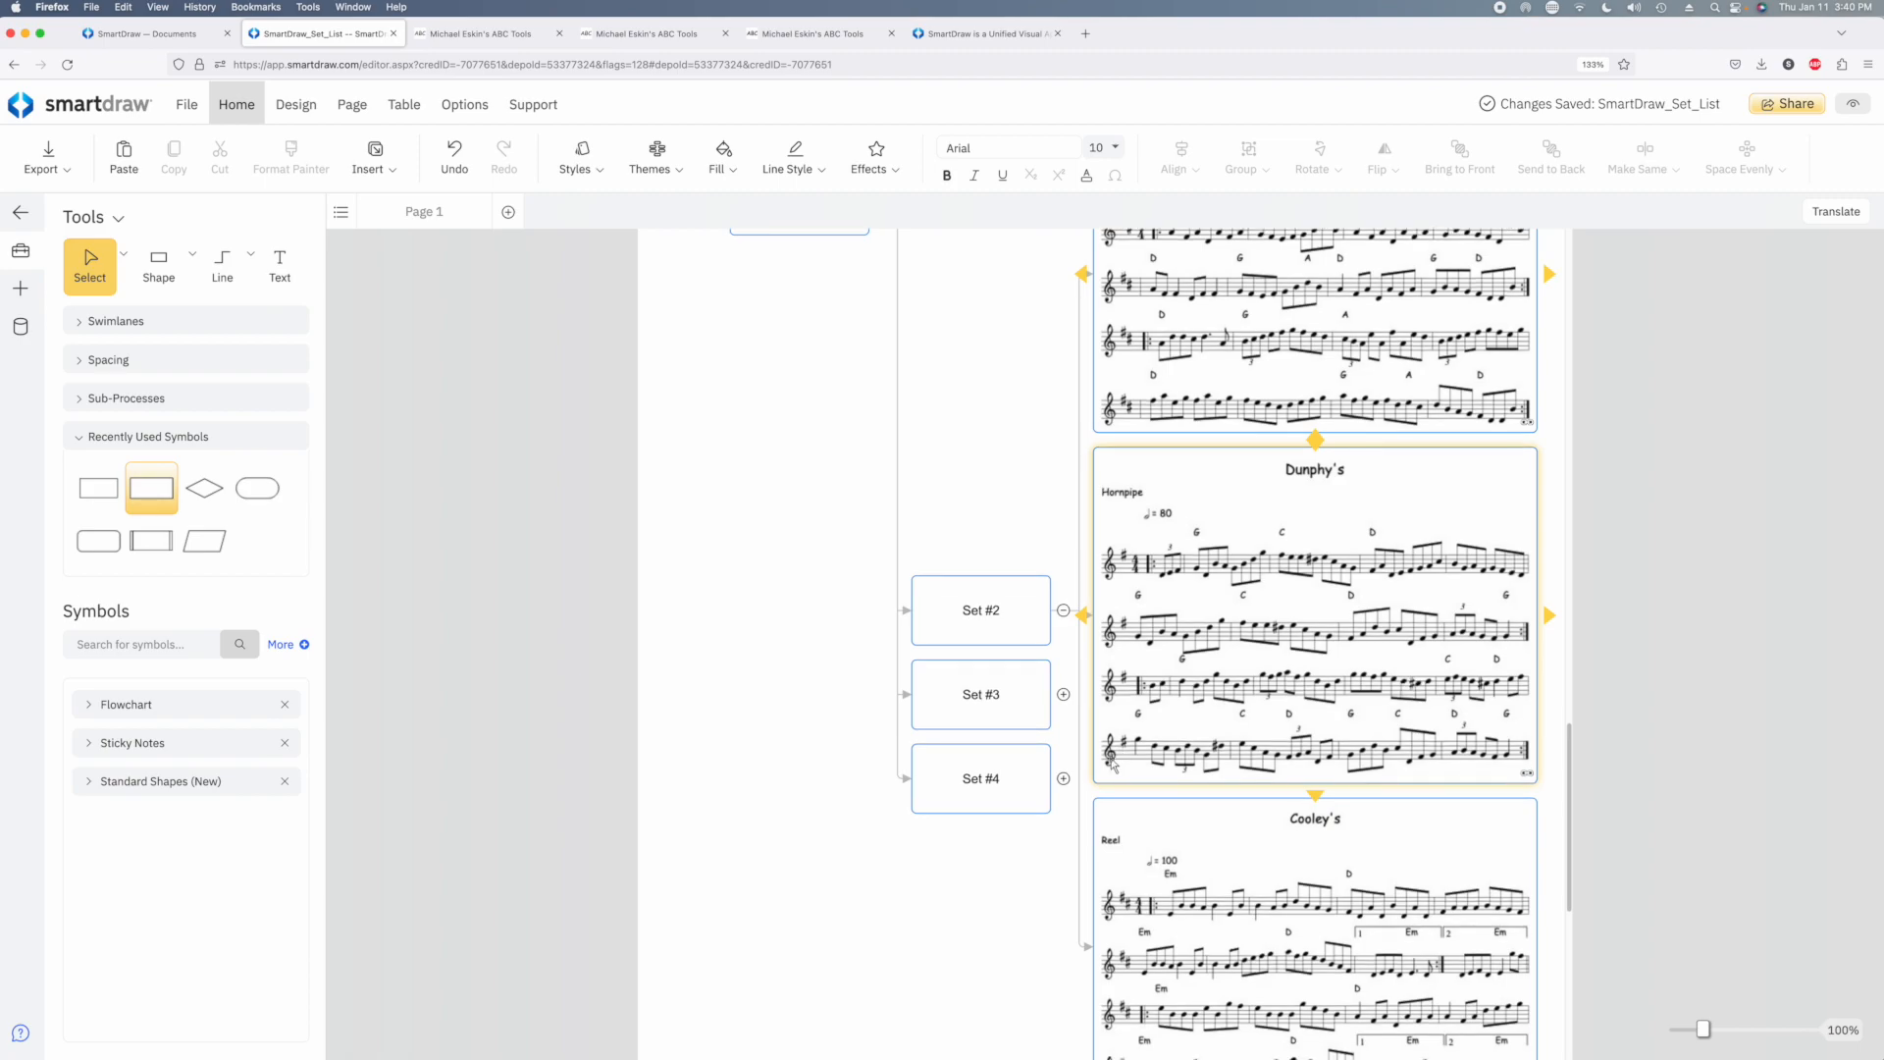
{"action": "scroll", "coordinate": [1068, 765], "scroll_direction": "down", "scroll_amount": 5}
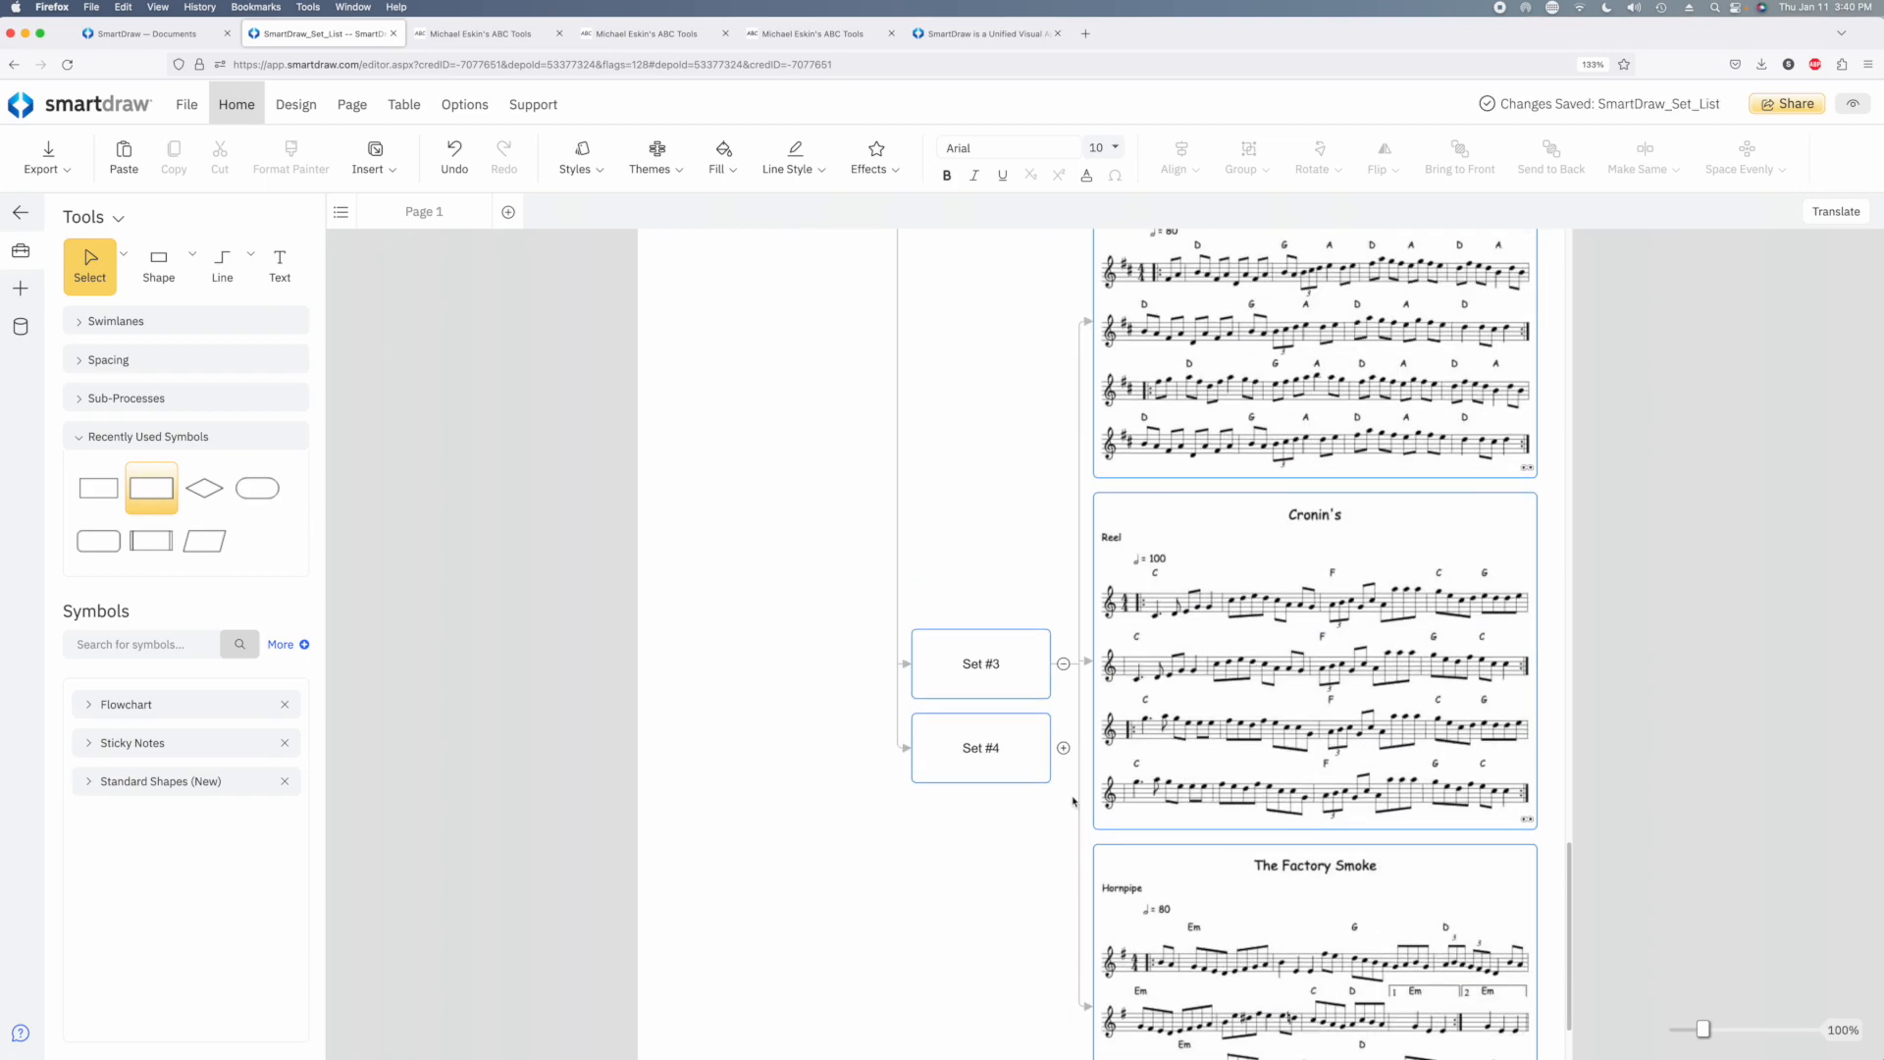
{"action": "scroll", "coordinate": [1557, 870], "scroll_direction": "down", "scroll_amount": 4}
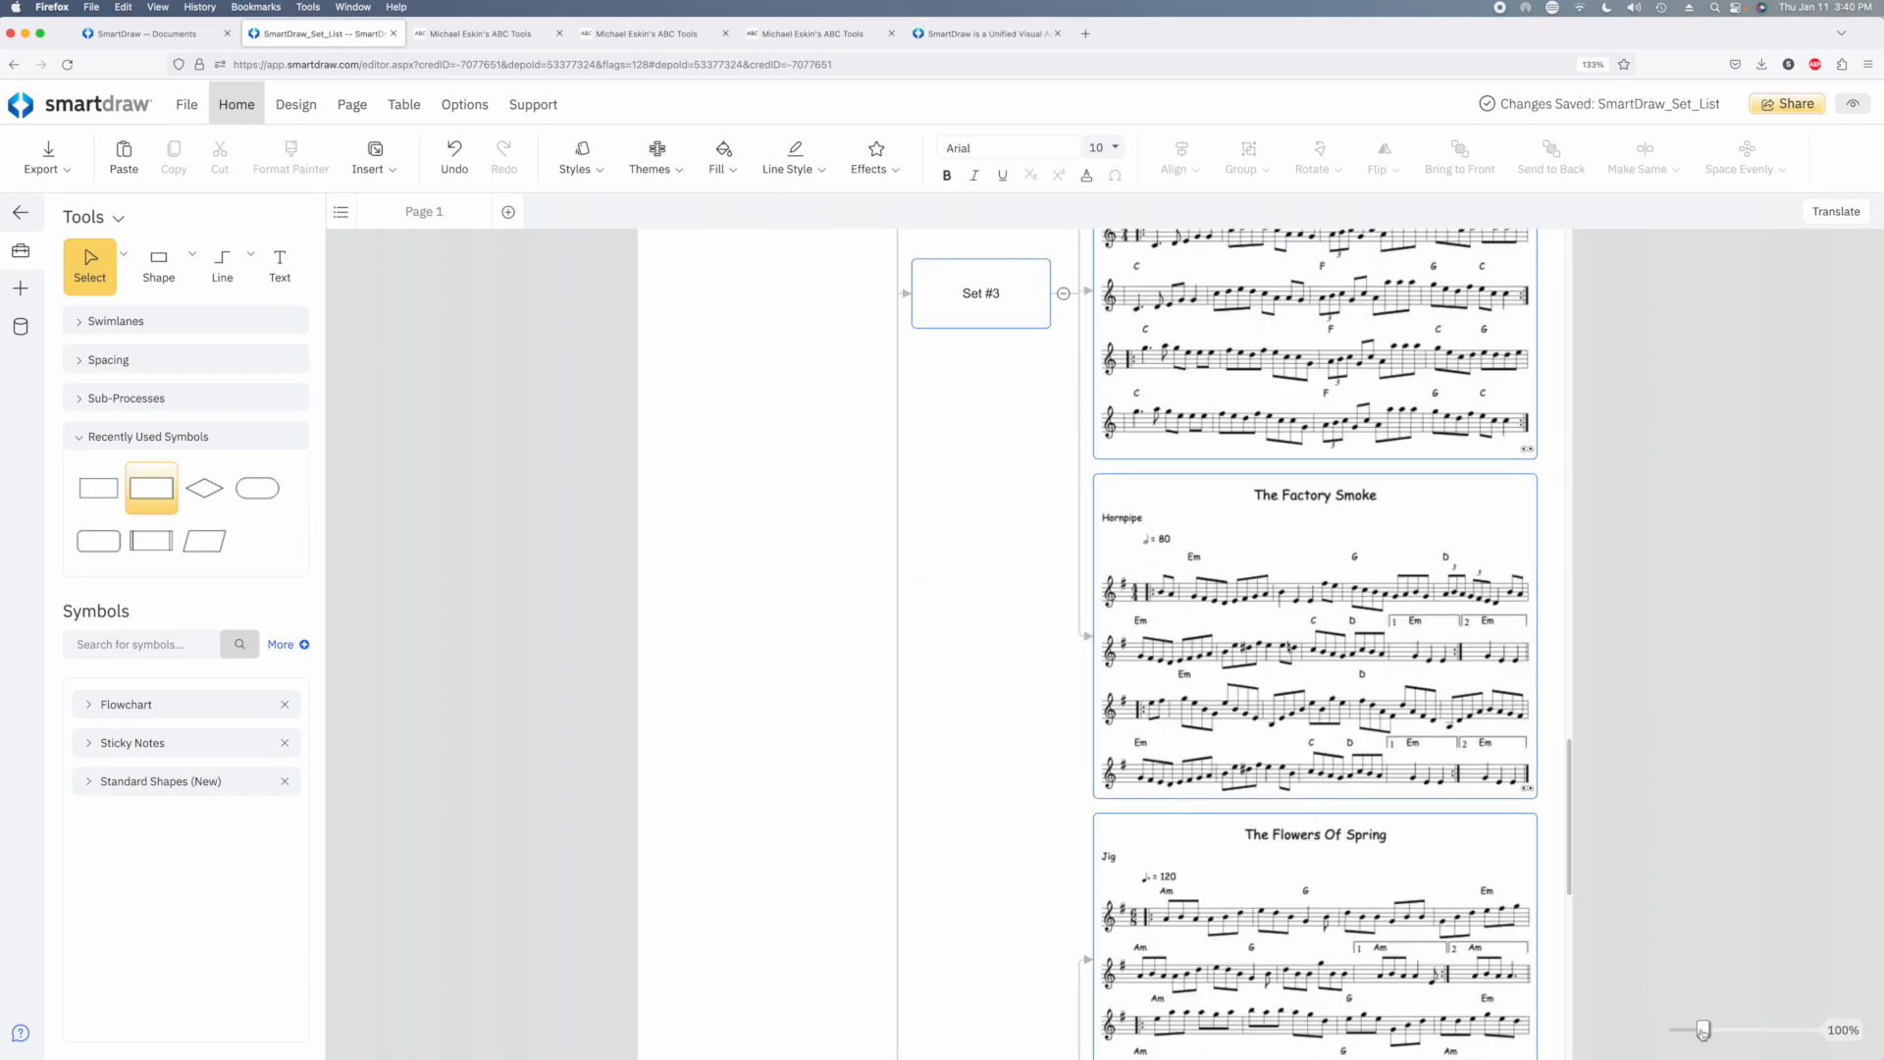
Export the fully expanded diagram as a PDF and open SmartDraw_Set_List.pdf
{"action": "mouse_move", "coordinate": [1703, 1029]}
{"action": "left_mouse_down"}
{"action": "mouse_move", "coordinate": [1678, 1036]}
{"action": "mouse_move", "coordinate": [1694, 1029]}
{"action": "left_mouse_up"}
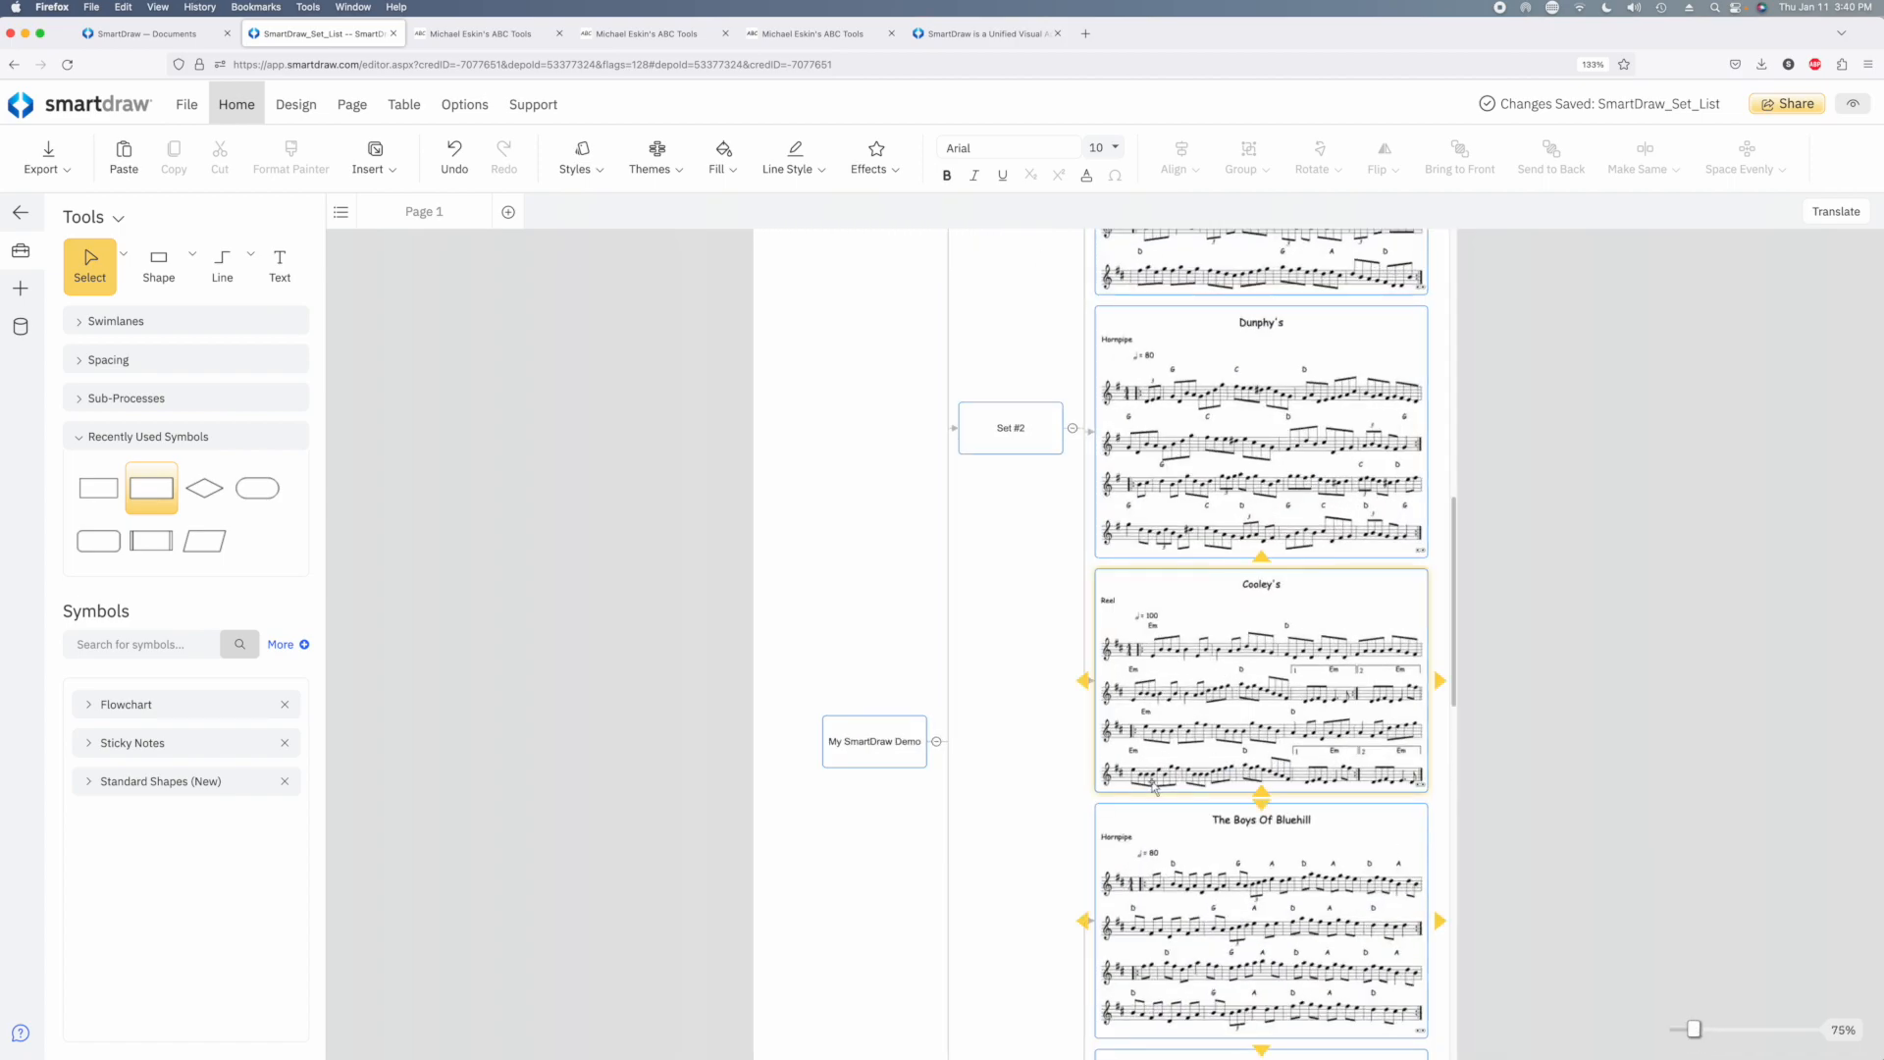
{"action": "scroll", "coordinate": [1169, 689], "scroll_direction": "up", "scroll_amount": 3}
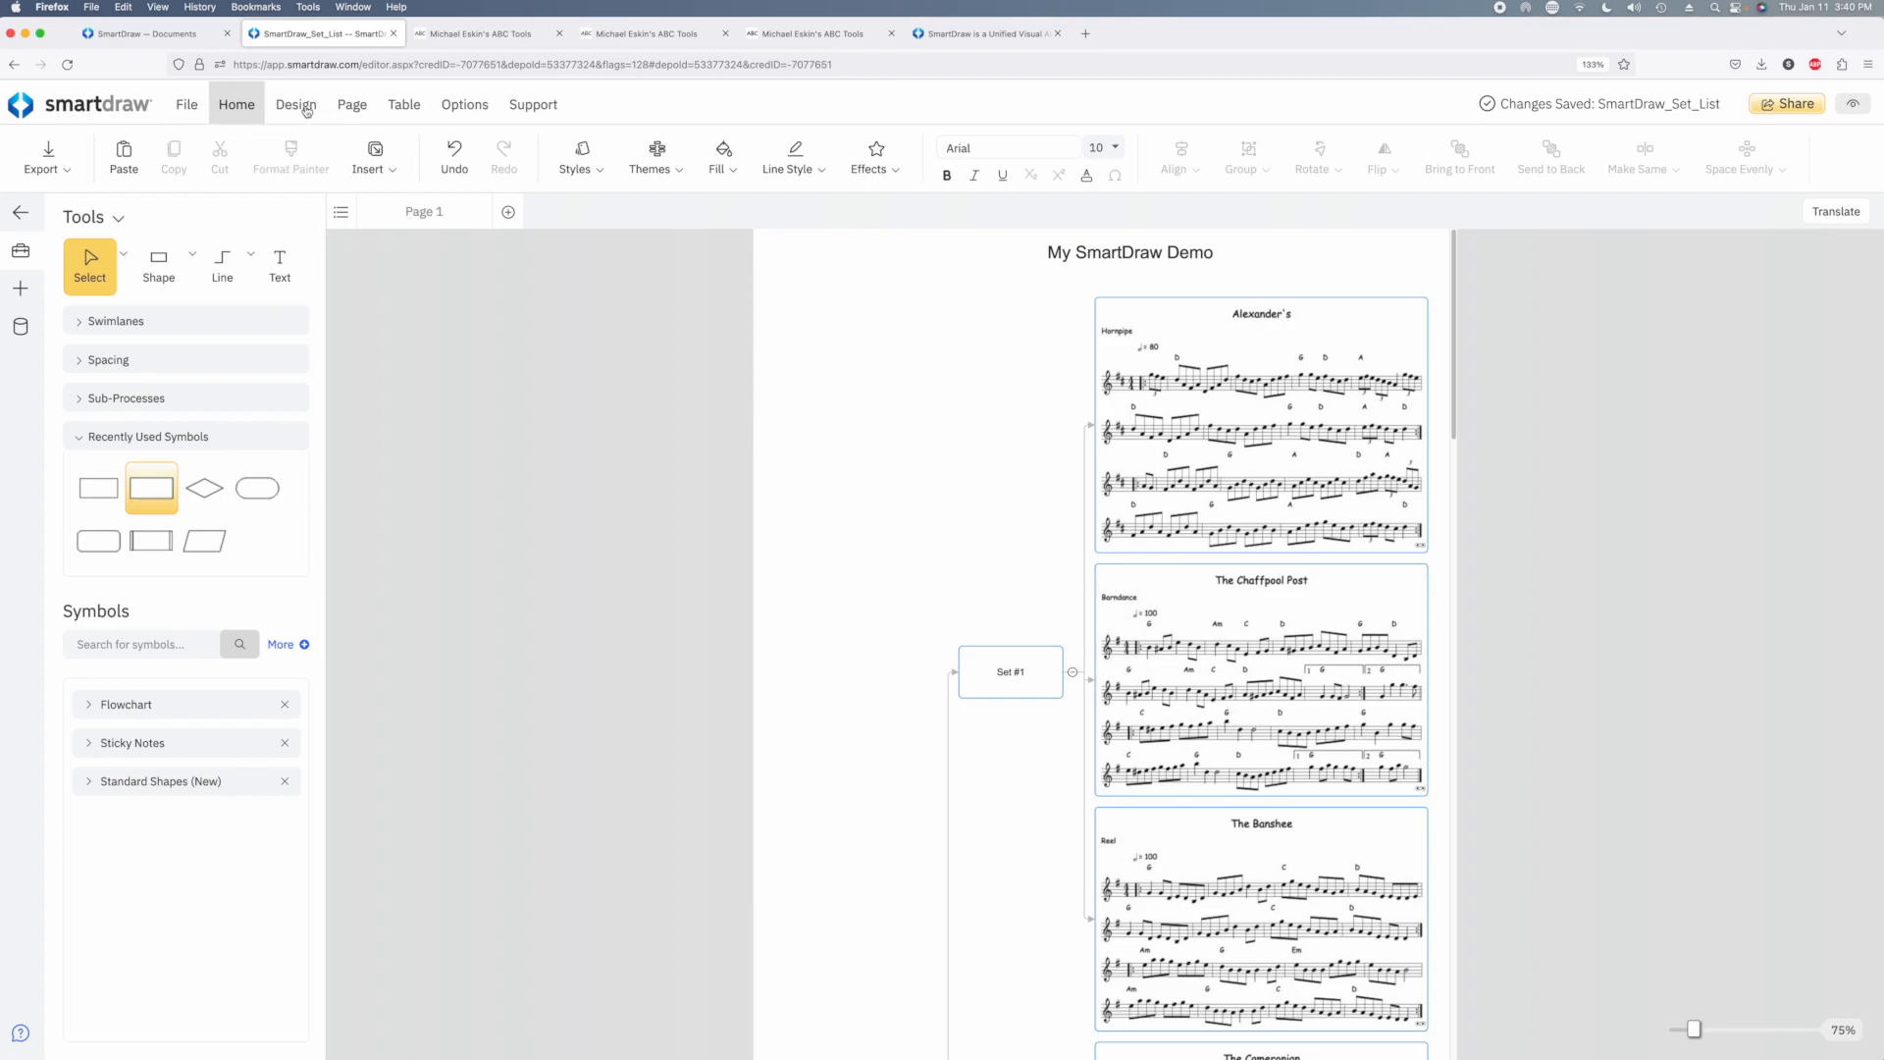
{"action": "left_click", "coordinate": [48, 157]}
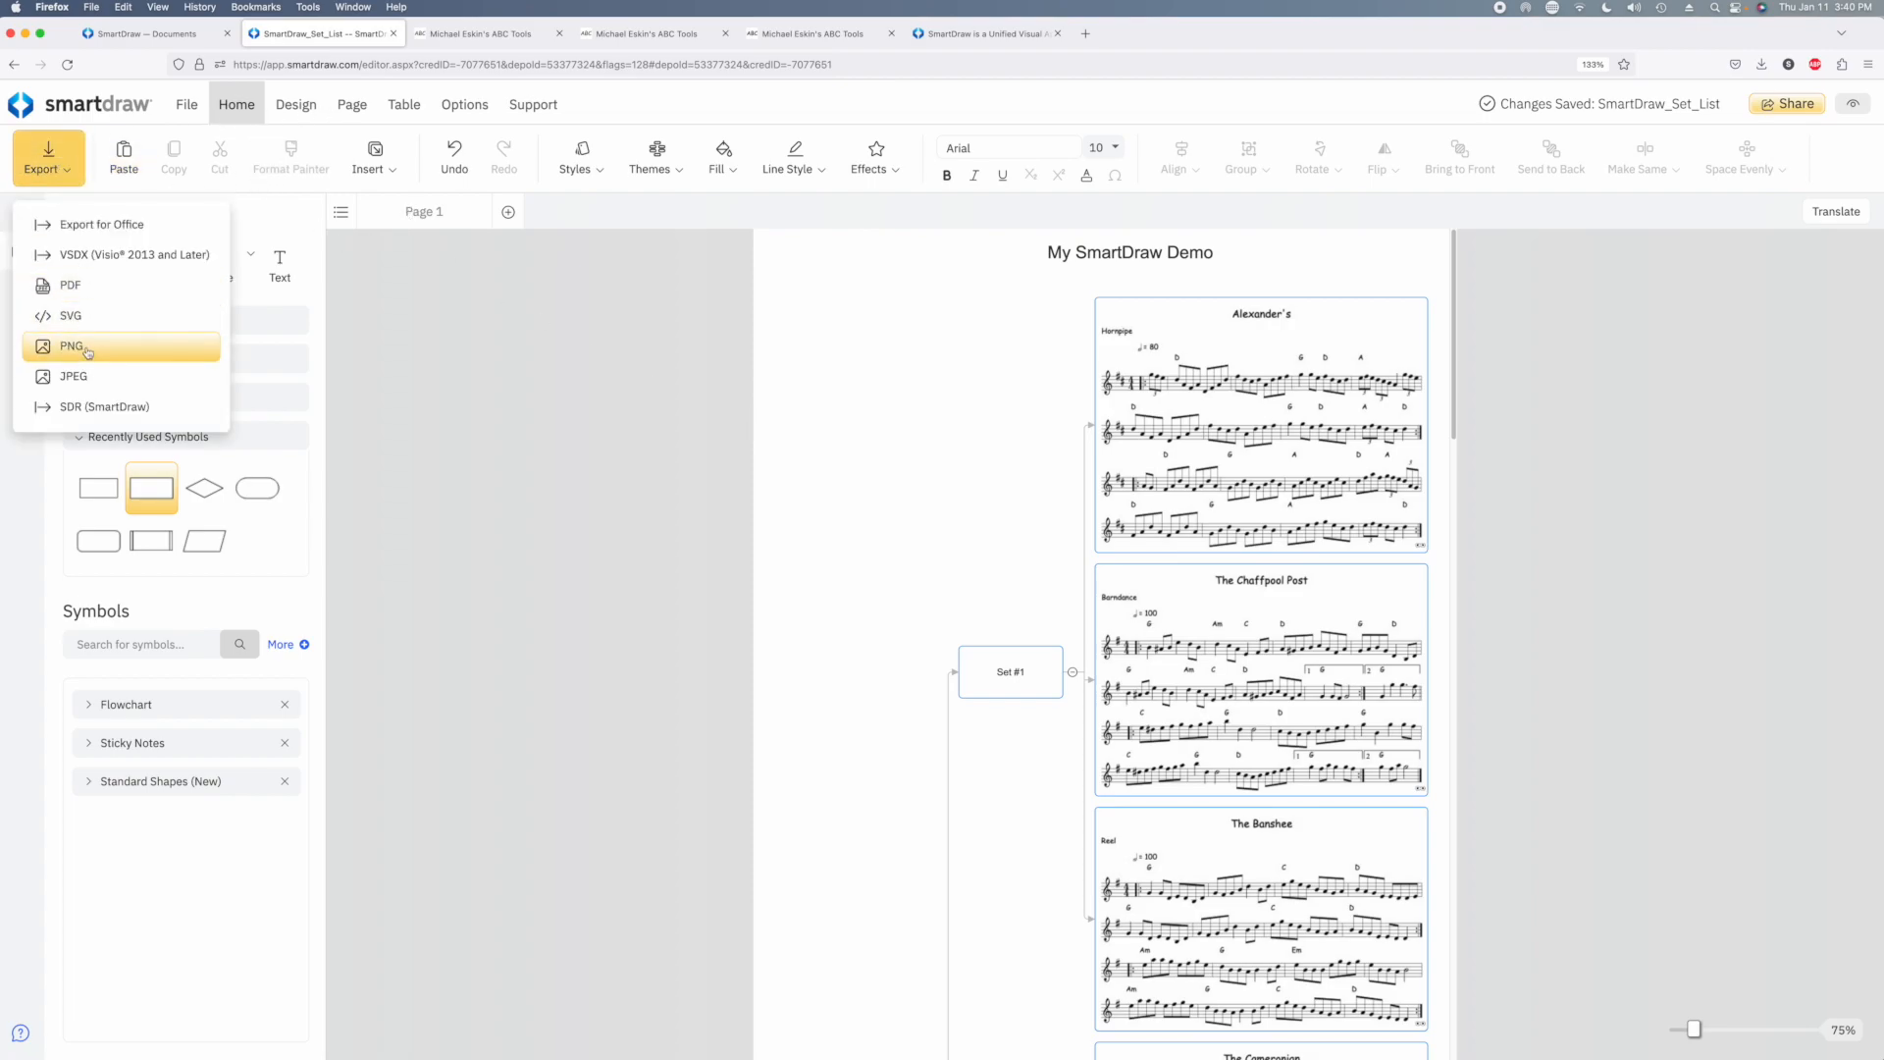
{"action": "left_click", "coordinate": [80, 297]}
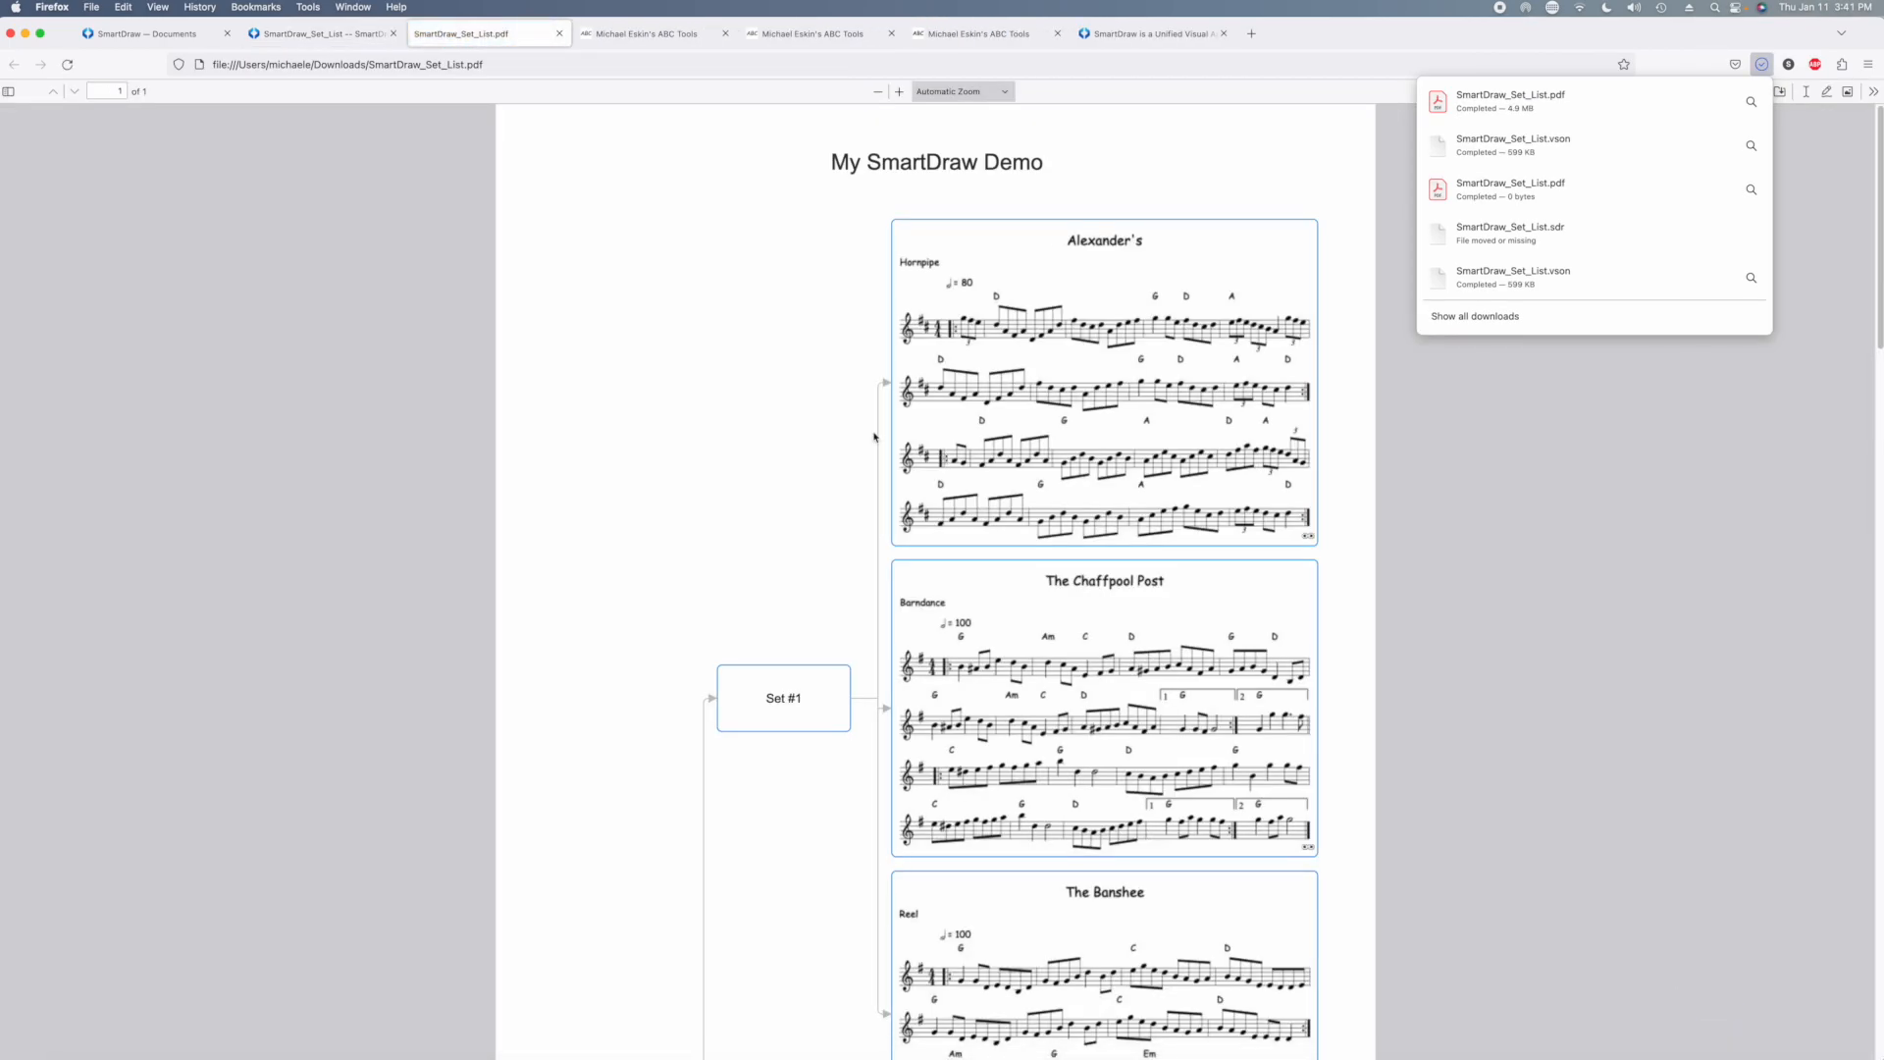
Look through the exported PDF, play The Chaffpool Post from its tune link, and return to the PDF
{"action": "scroll", "coordinate": [796, 484], "scroll_direction": "down", "scroll_amount": 15}
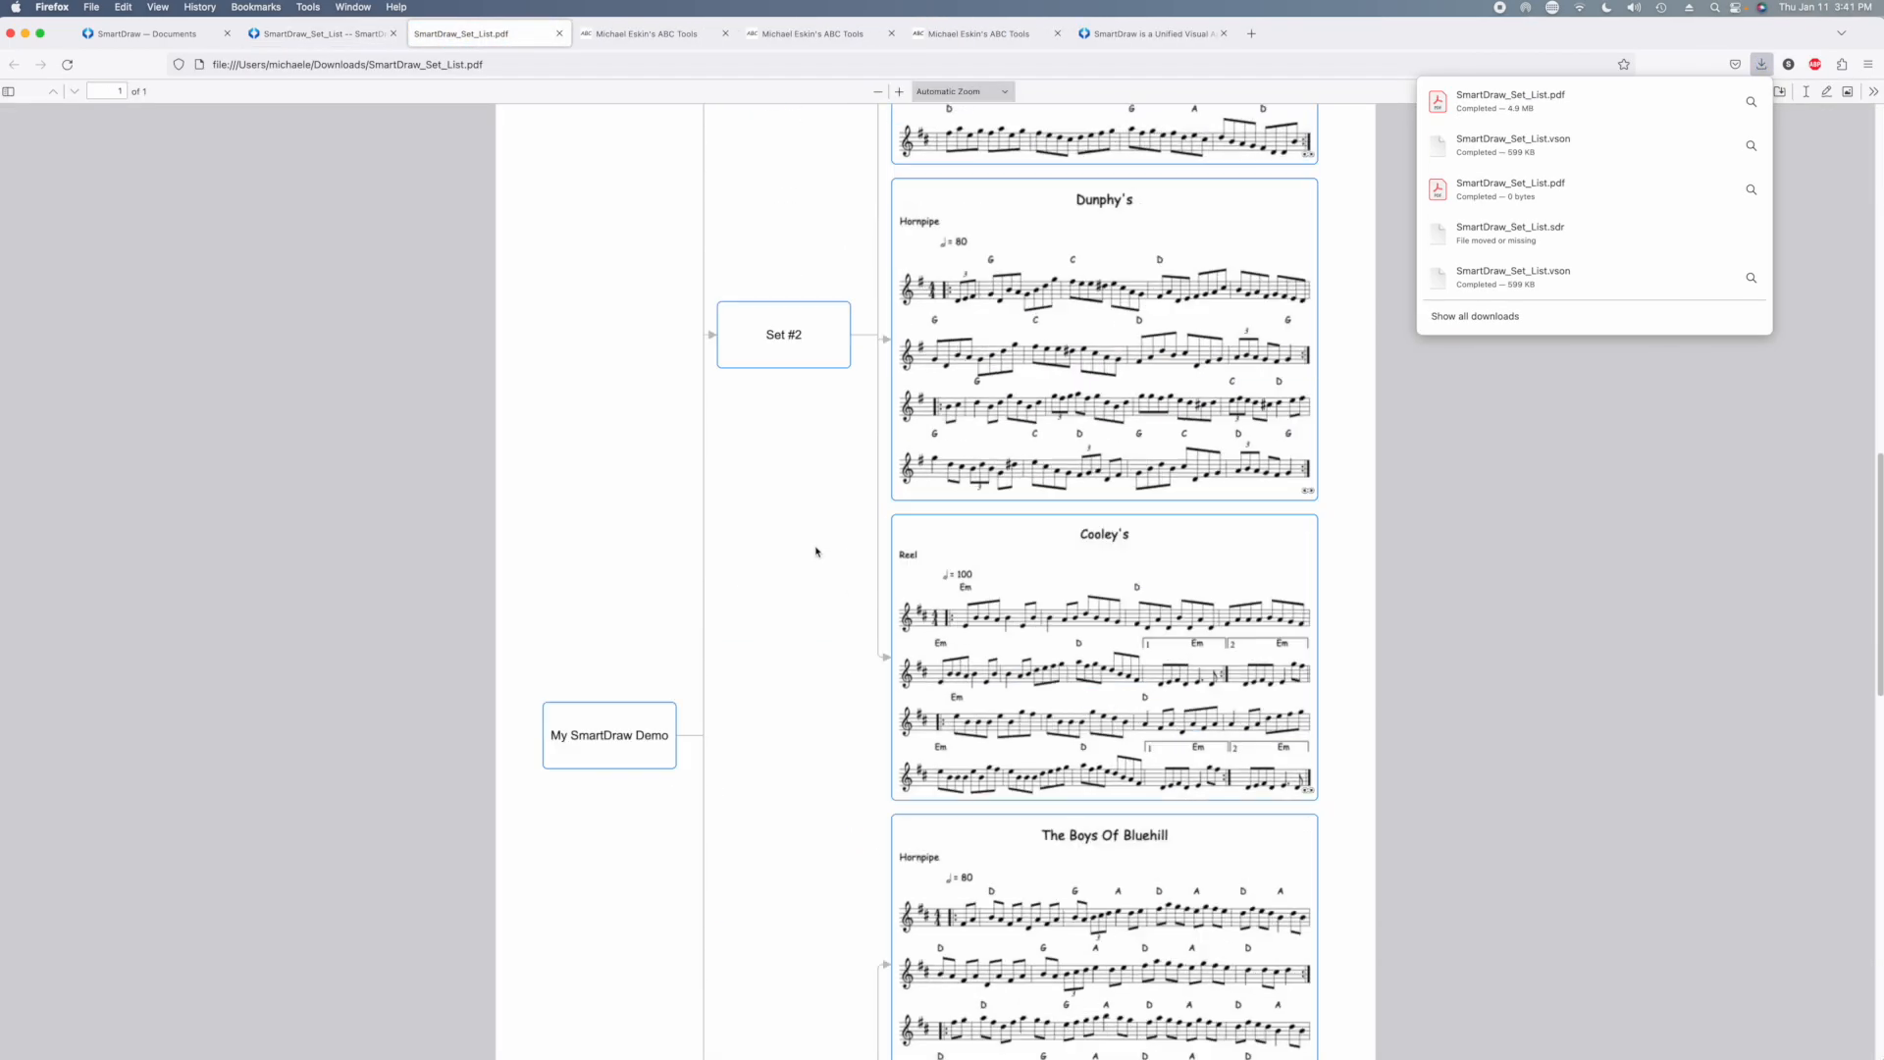
{"action": "scroll", "coordinate": [818, 553], "scroll_direction": "down", "scroll_amount": 15}
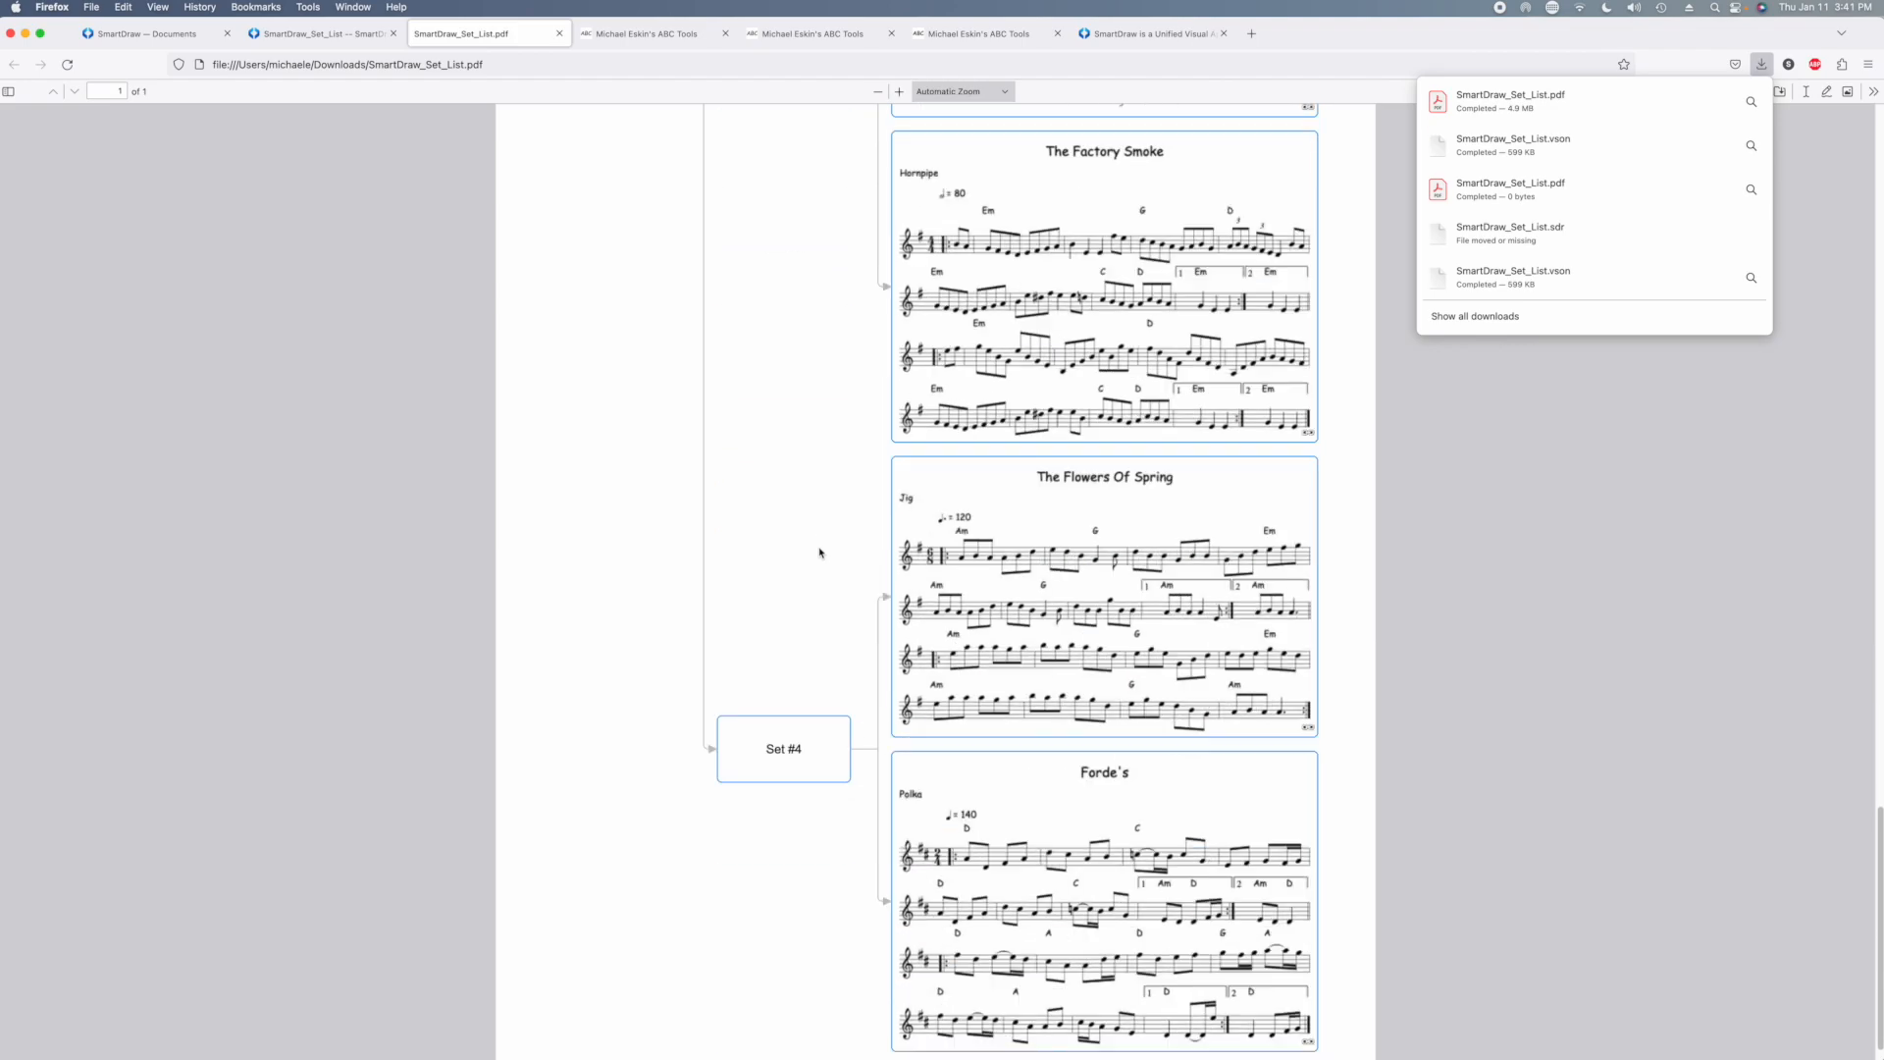
{"action": "scroll", "coordinate": [821, 552], "scroll_direction": "up", "scroll_amount": 10}
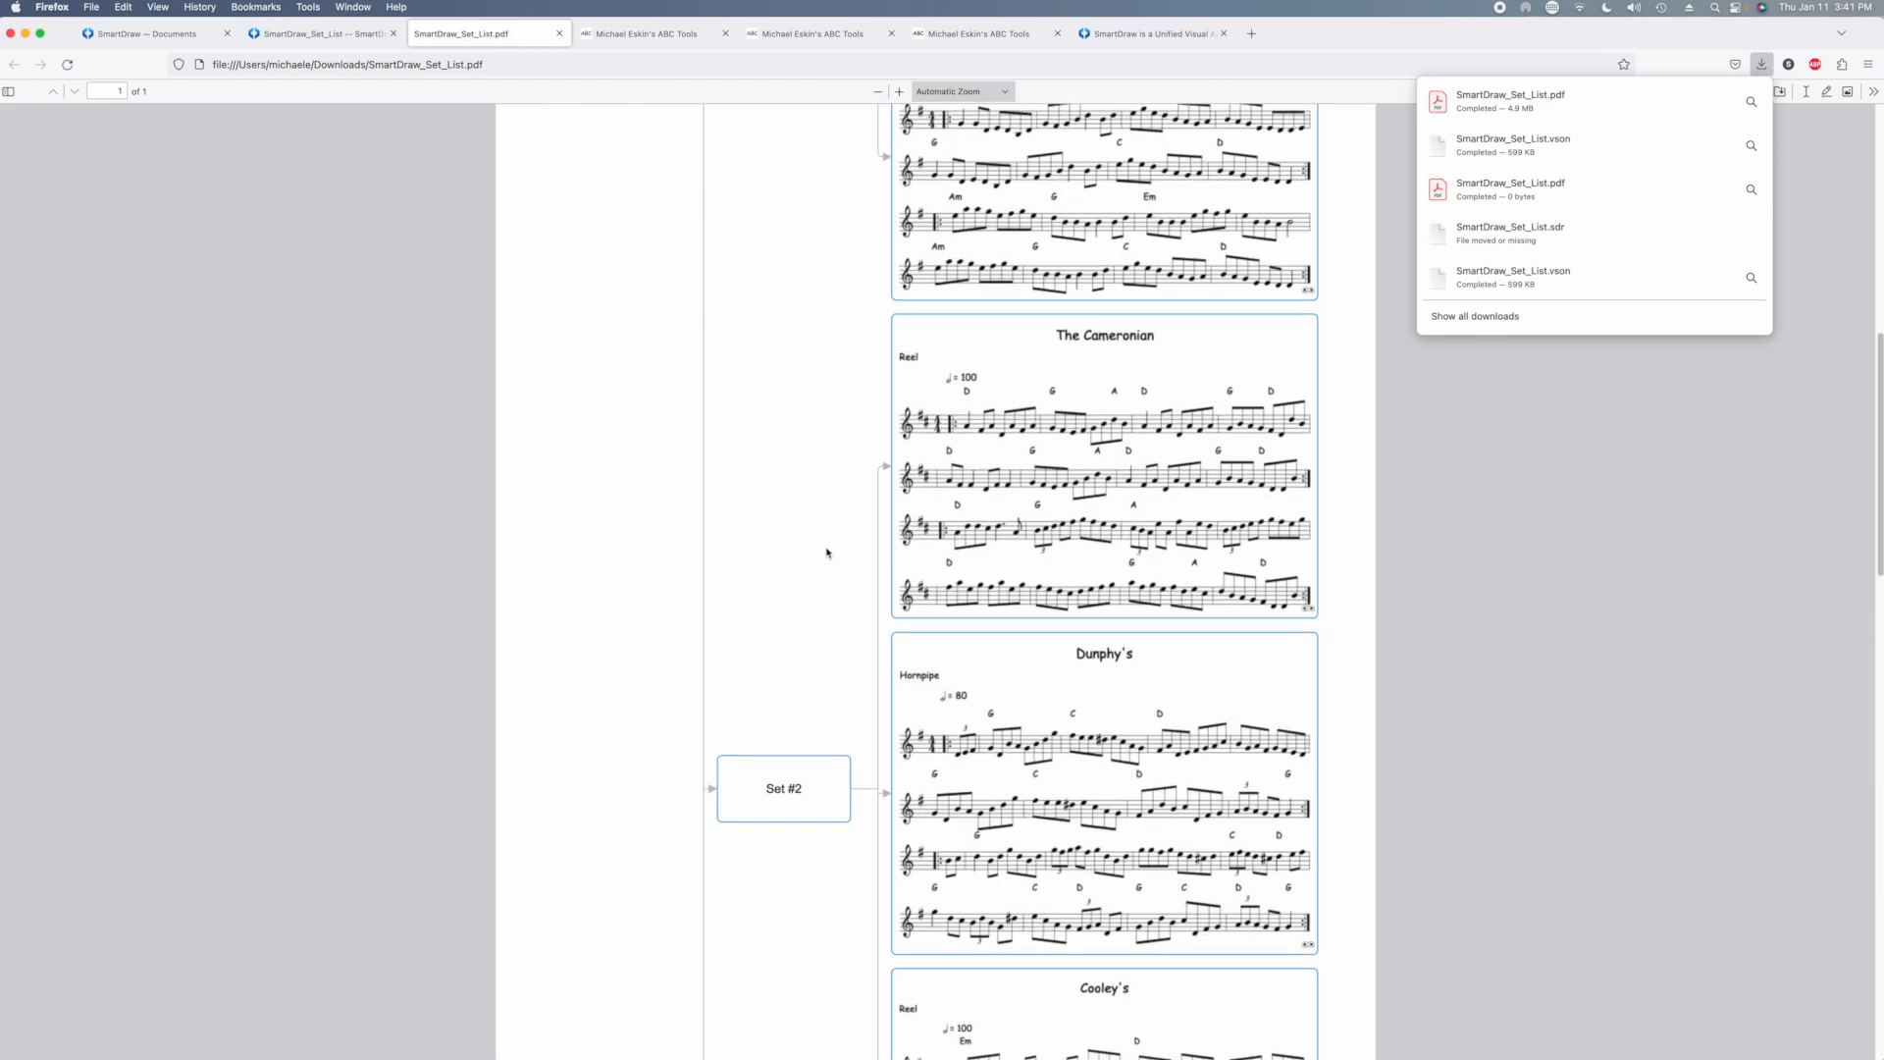
{"action": "scroll", "coordinate": [1140, 586], "scroll_direction": "up", "scroll_amount": 4}
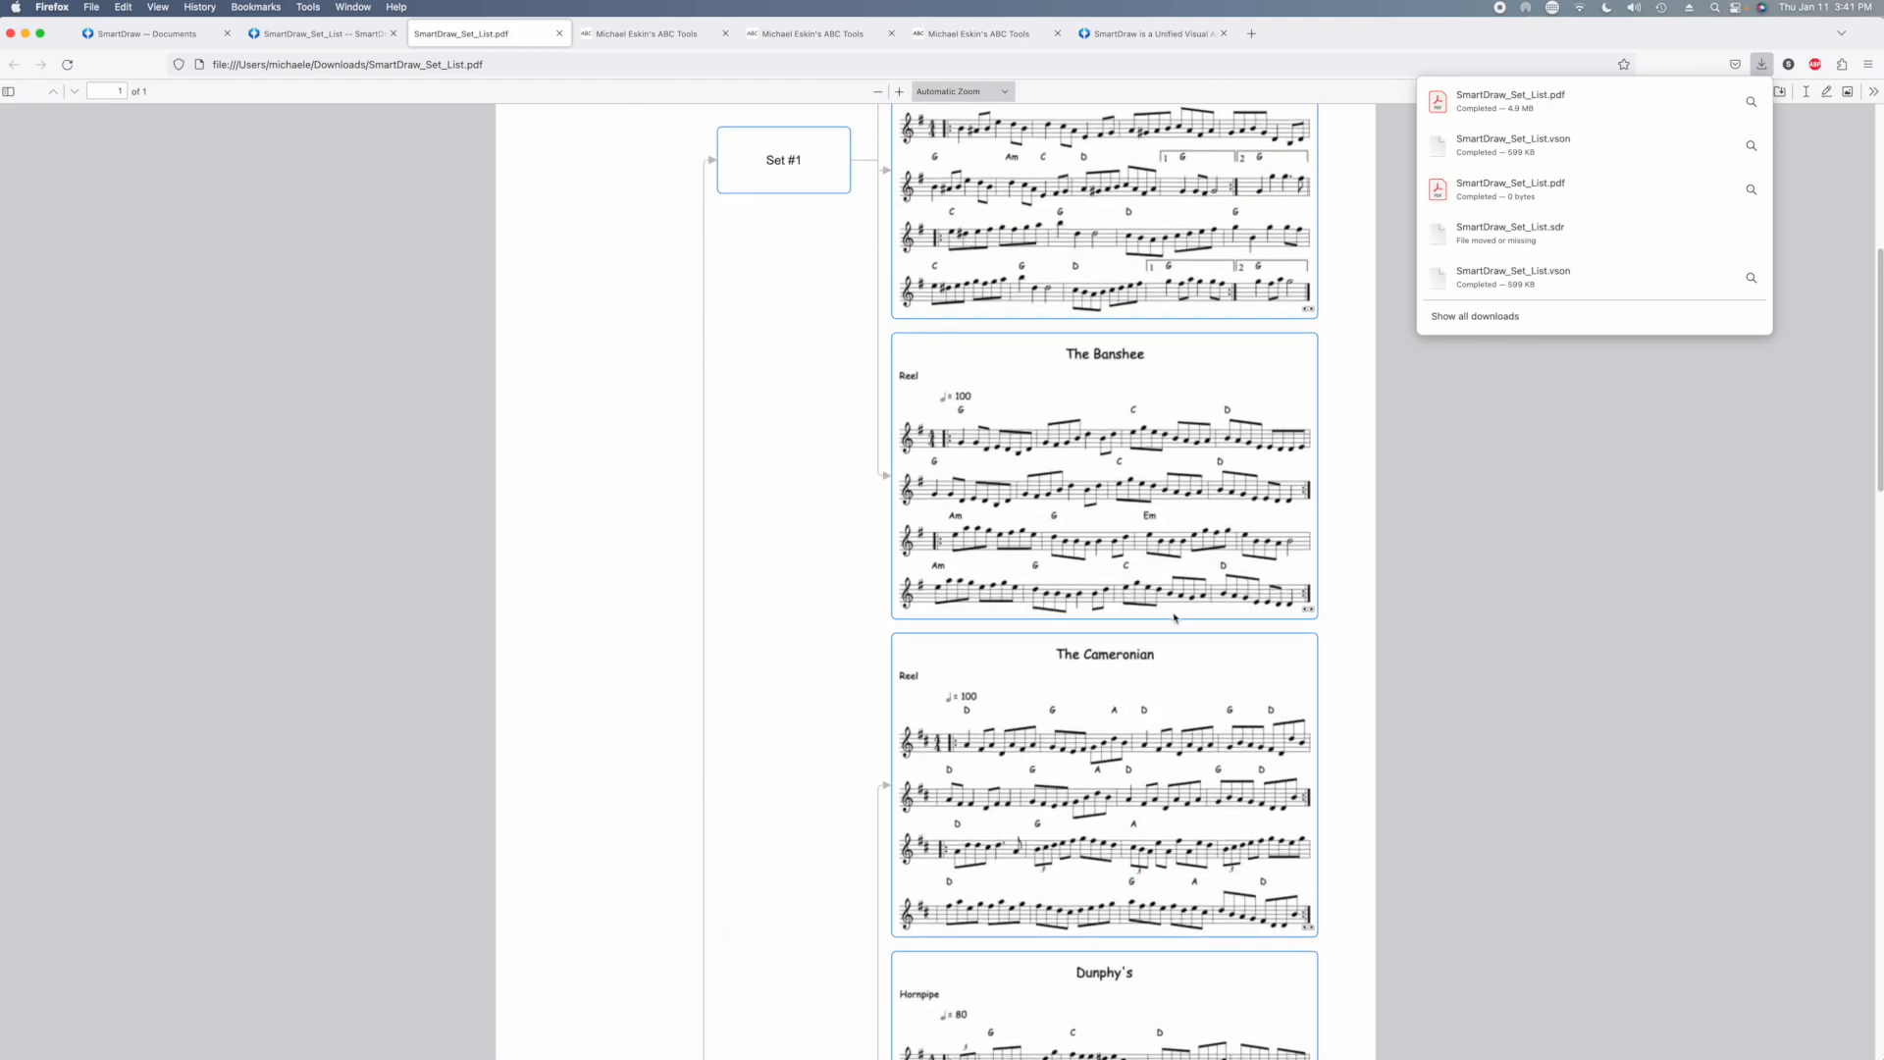
{"action": "scroll", "coordinate": [1242, 557], "scroll_direction": "up", "scroll_amount": 4}
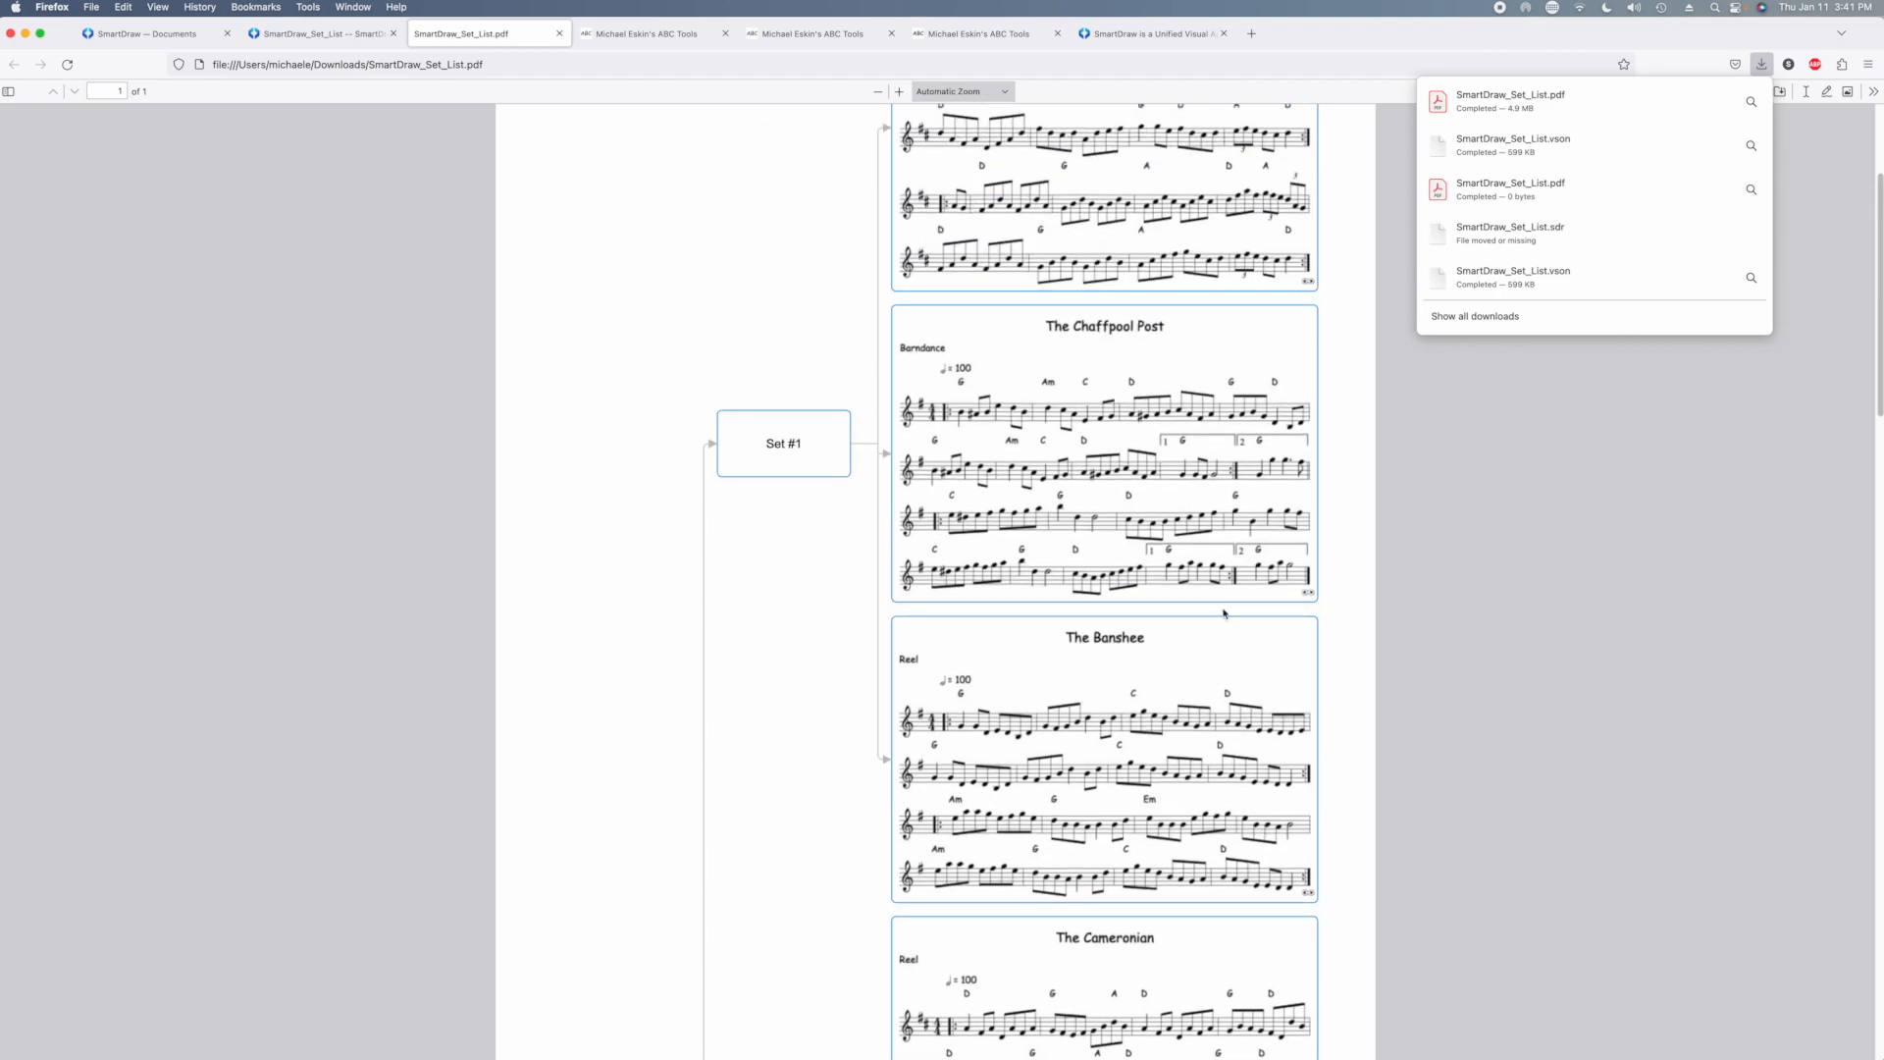
{"action": "left_click", "coordinate": [1309, 593]}
{"action": "left_click", "coordinate": [607, 867]}
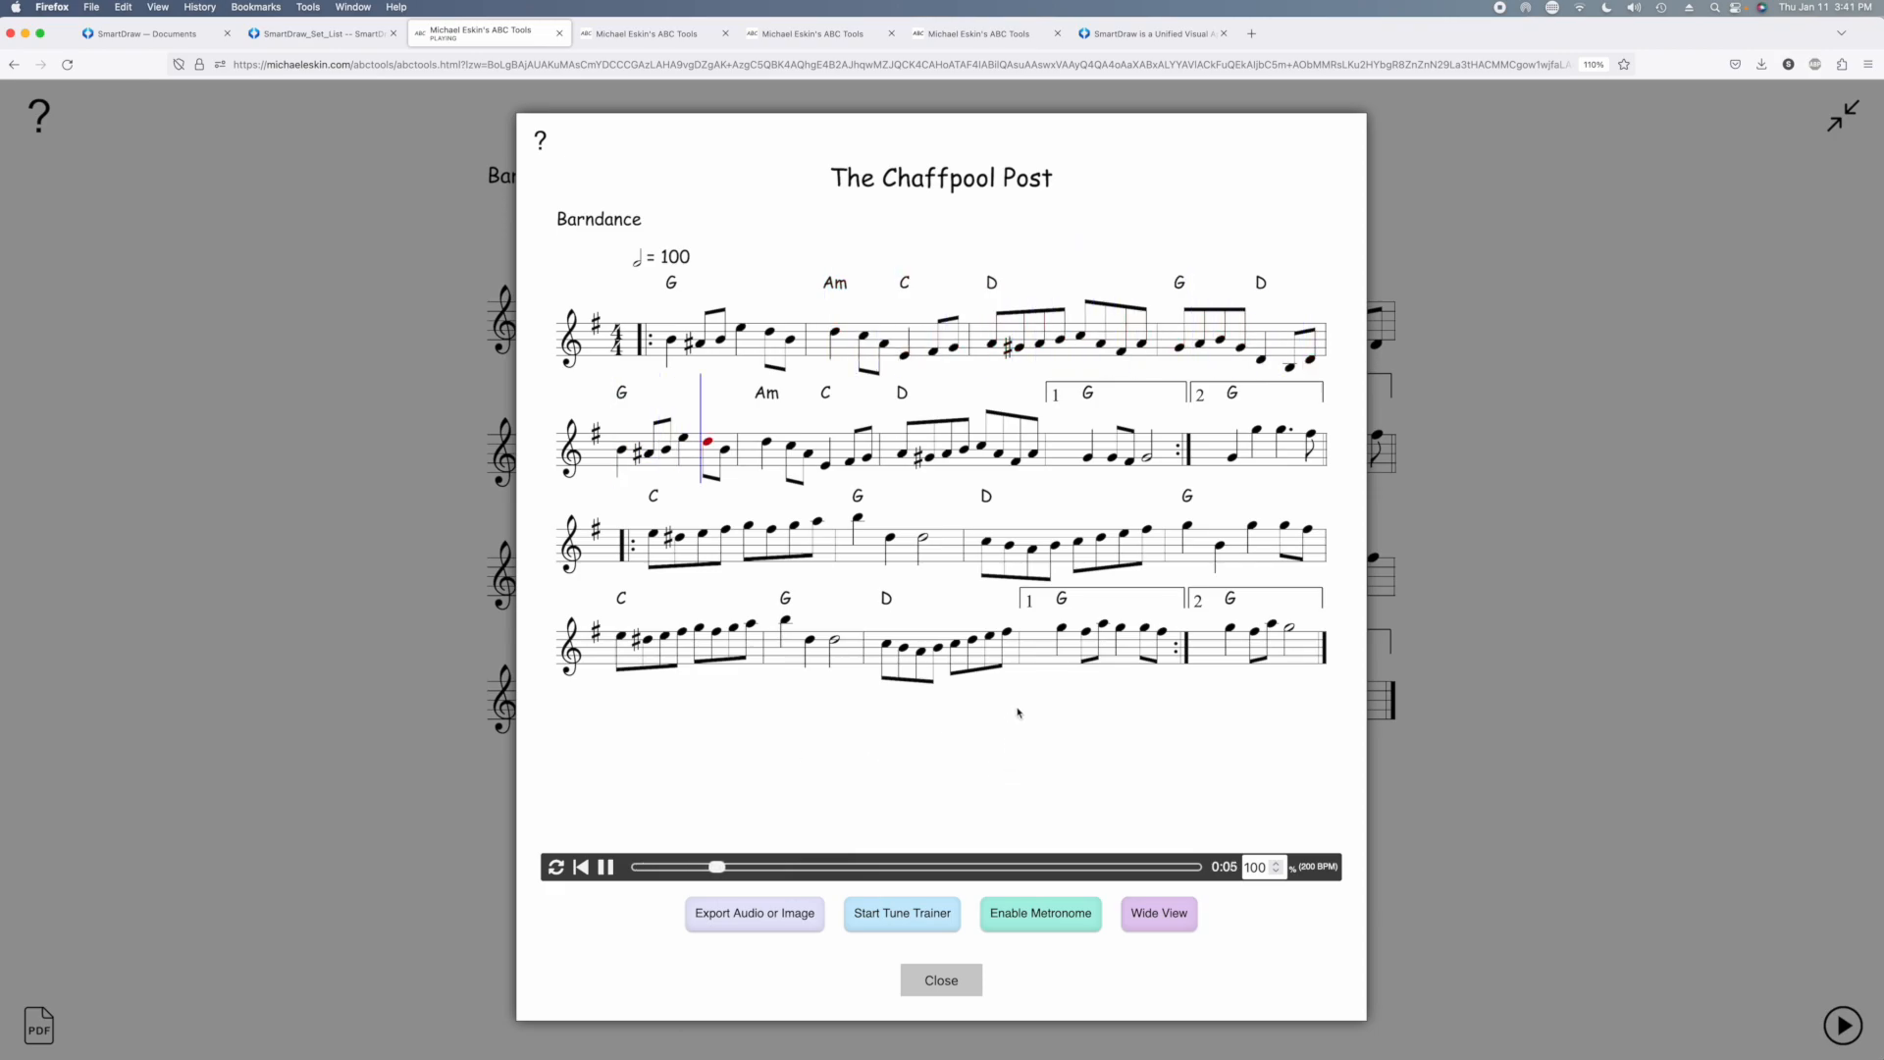
{"action": "left_click", "coordinate": [957, 981]}
{"action": "left_click", "coordinate": [16, 65]}
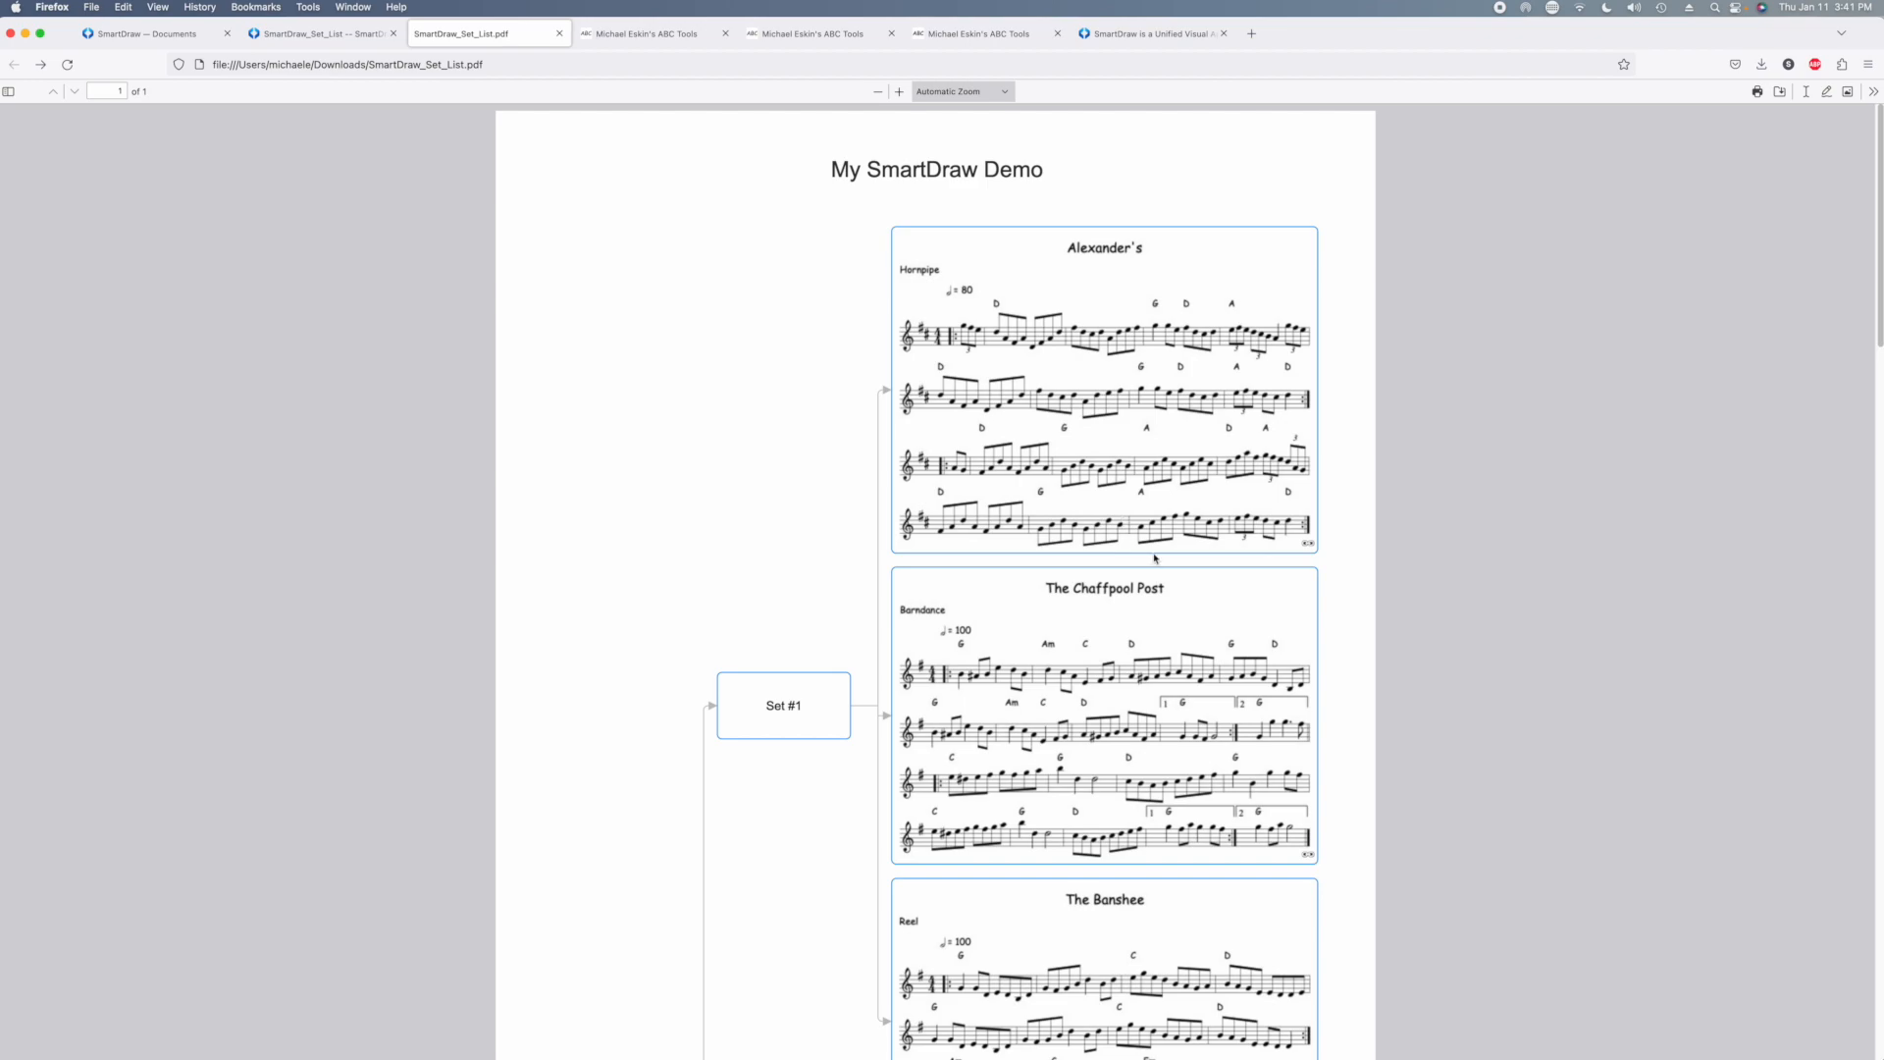